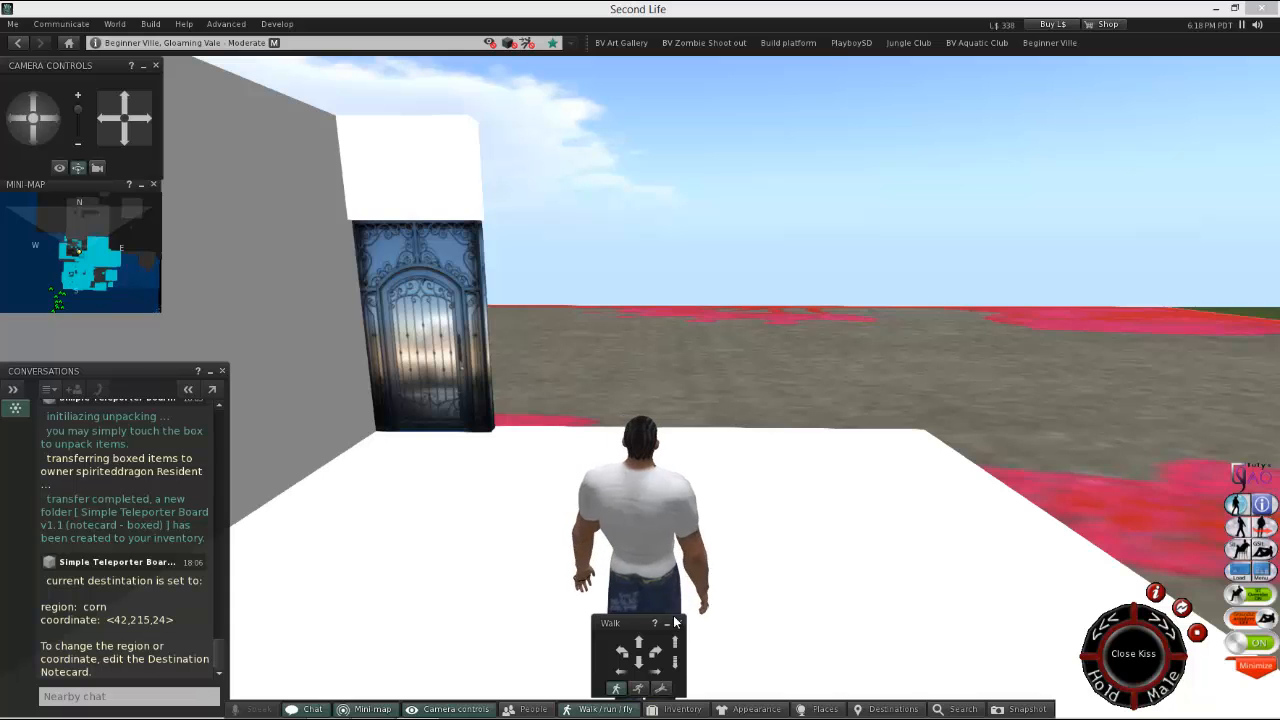
# Create a new box prim on the white floor near its open edge beyond the door.
pyautogui.moveTo(639, 641); pyautogui.dragTo(644, 640)
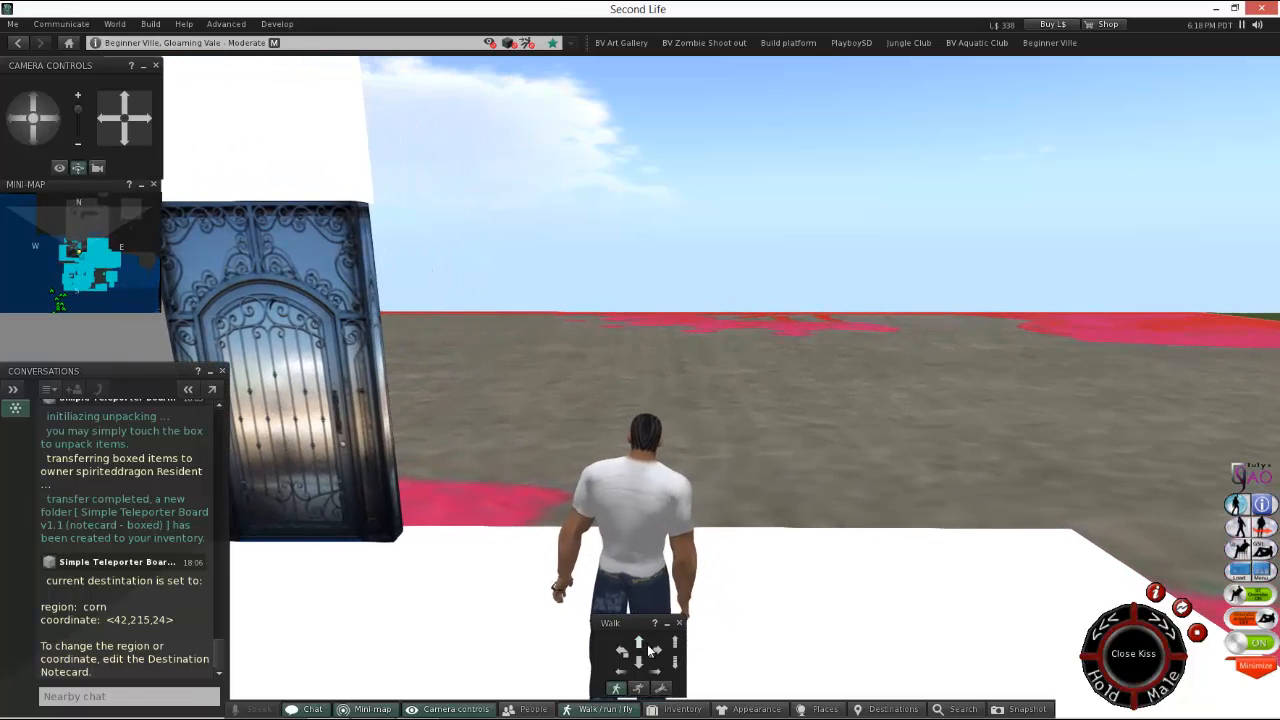
pyautogui.click(655, 651)
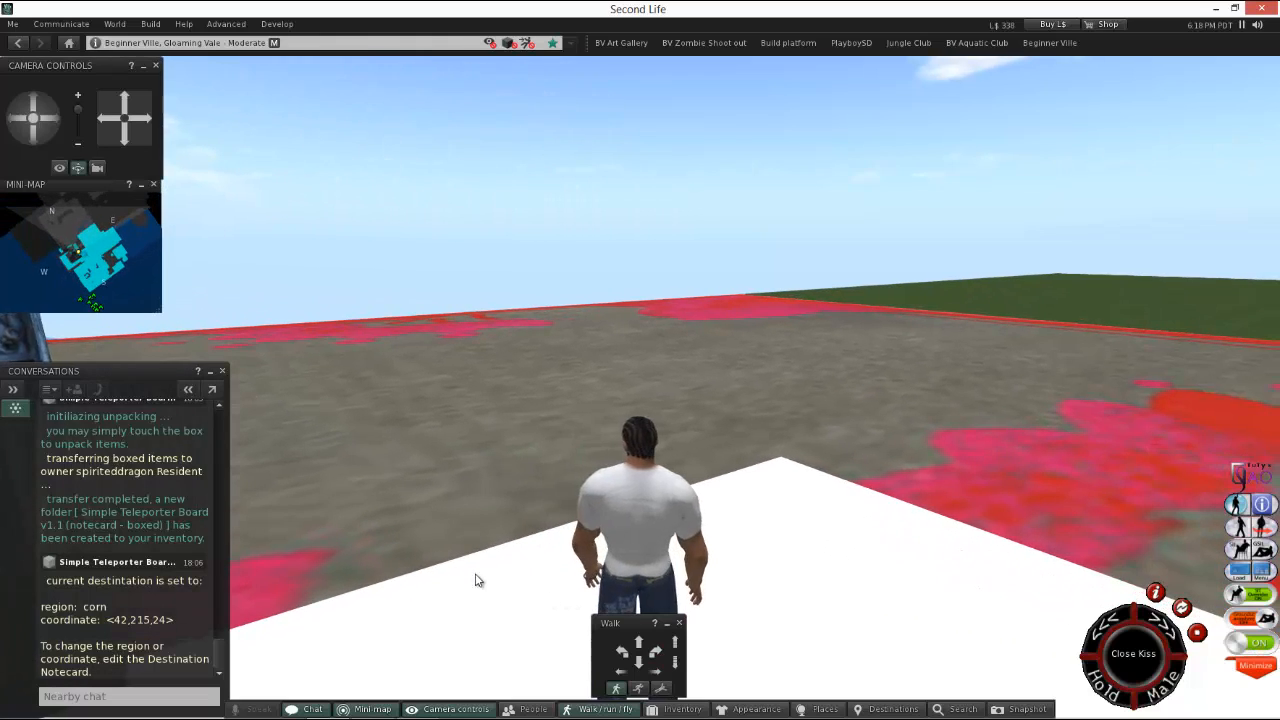
pyautogui.rightClick(527, 596)
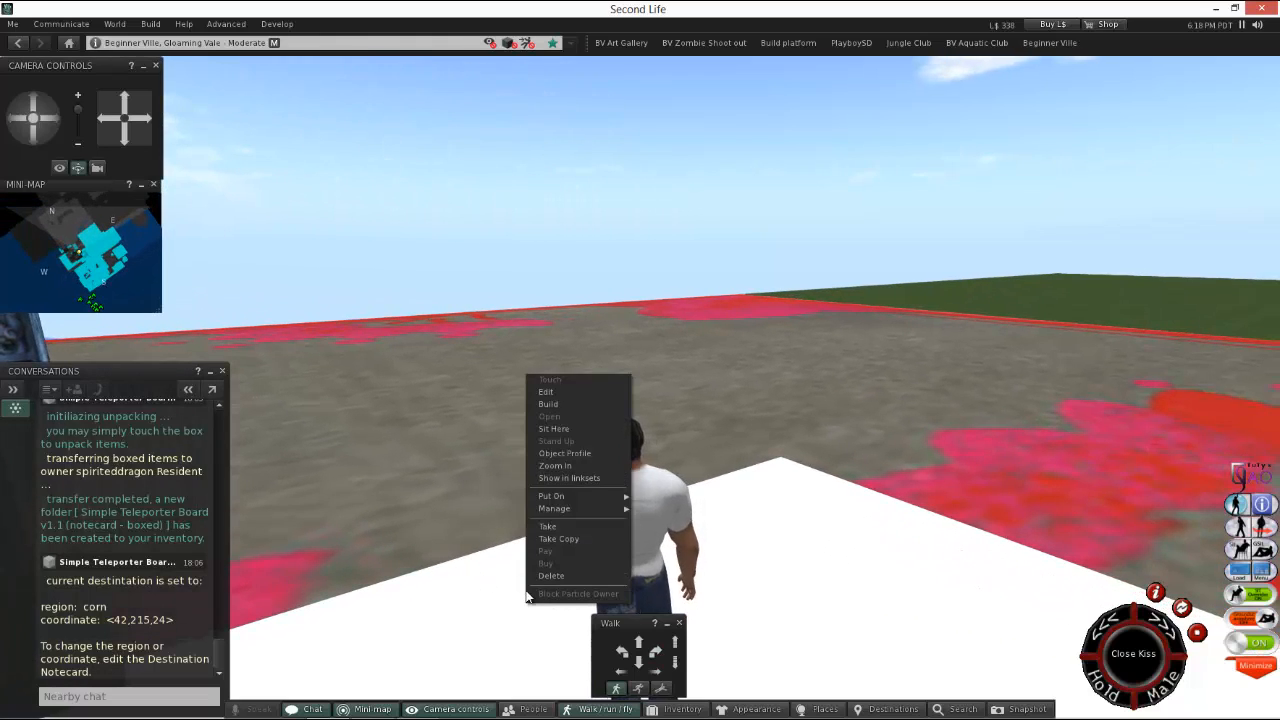
pyautogui.click(579, 404)
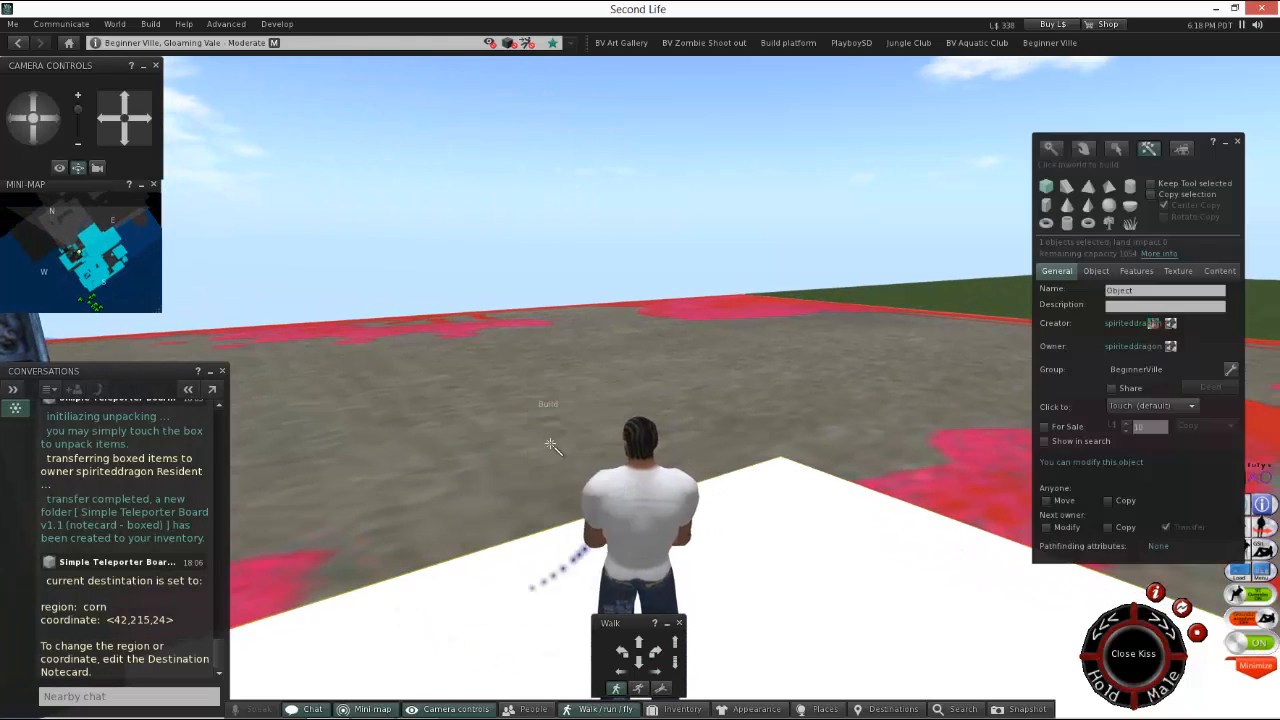
pyautogui.click(500, 568)
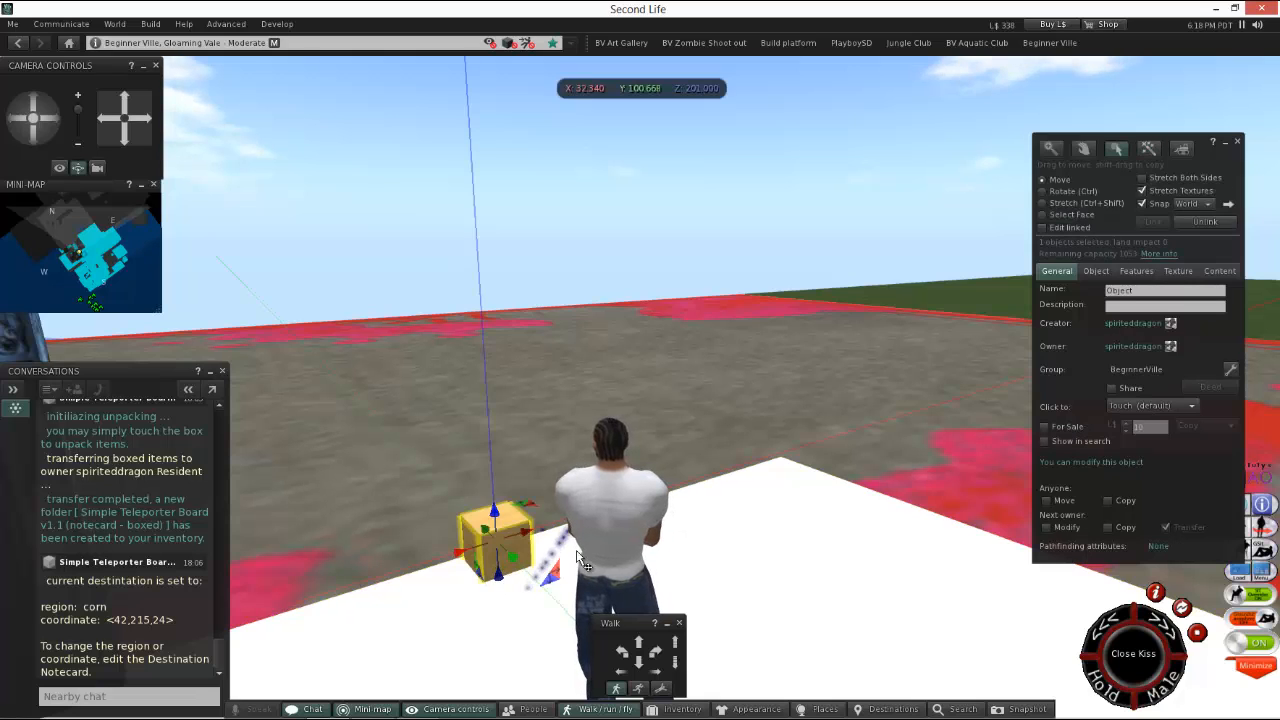
# Hollow out the new box to 65.0 in its object parameters.
pyautogui.click(641, 641)
pyautogui.click(624, 648)
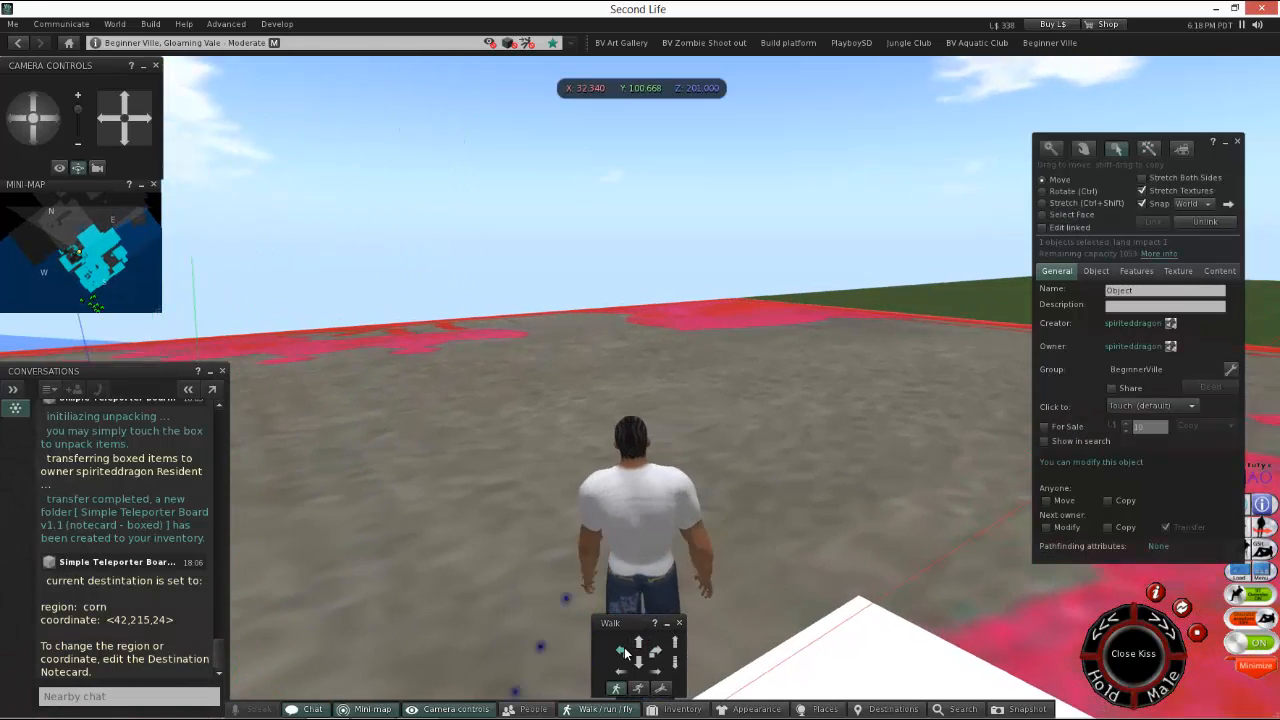
pyautogui.click(621, 673)
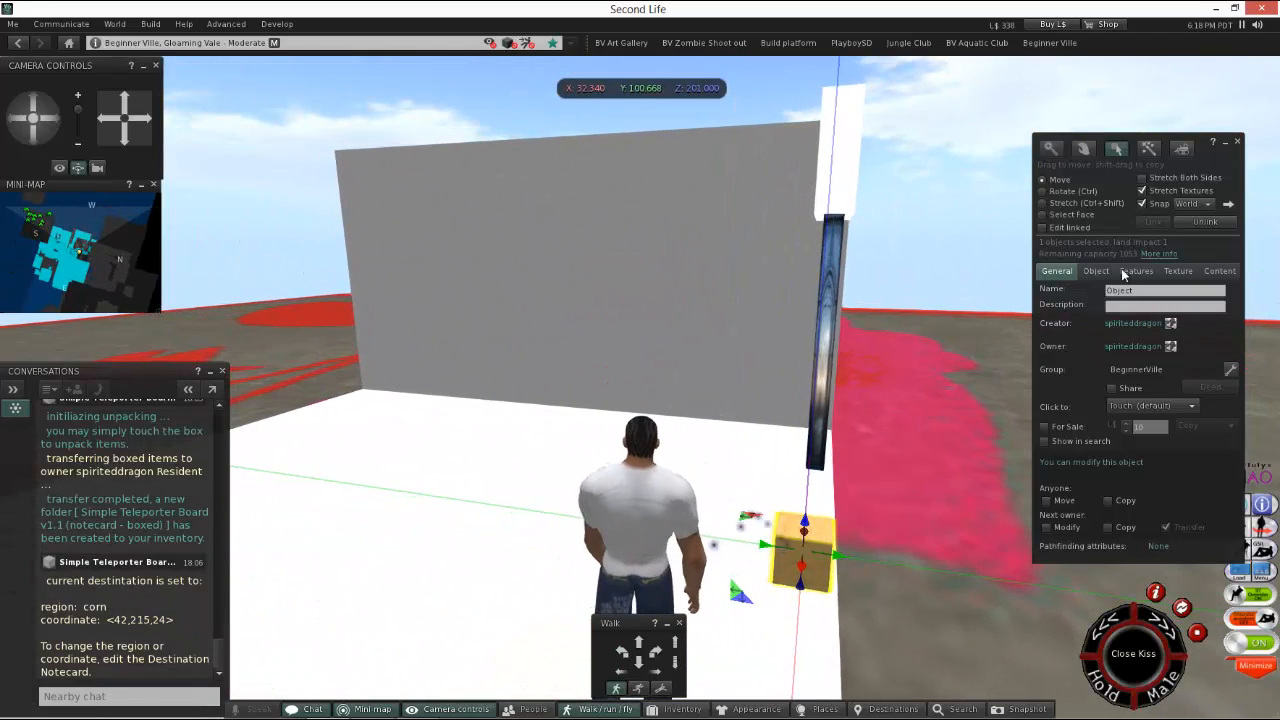
pyautogui.moveTo(1238, 167); pyautogui.dragTo(741, 210)
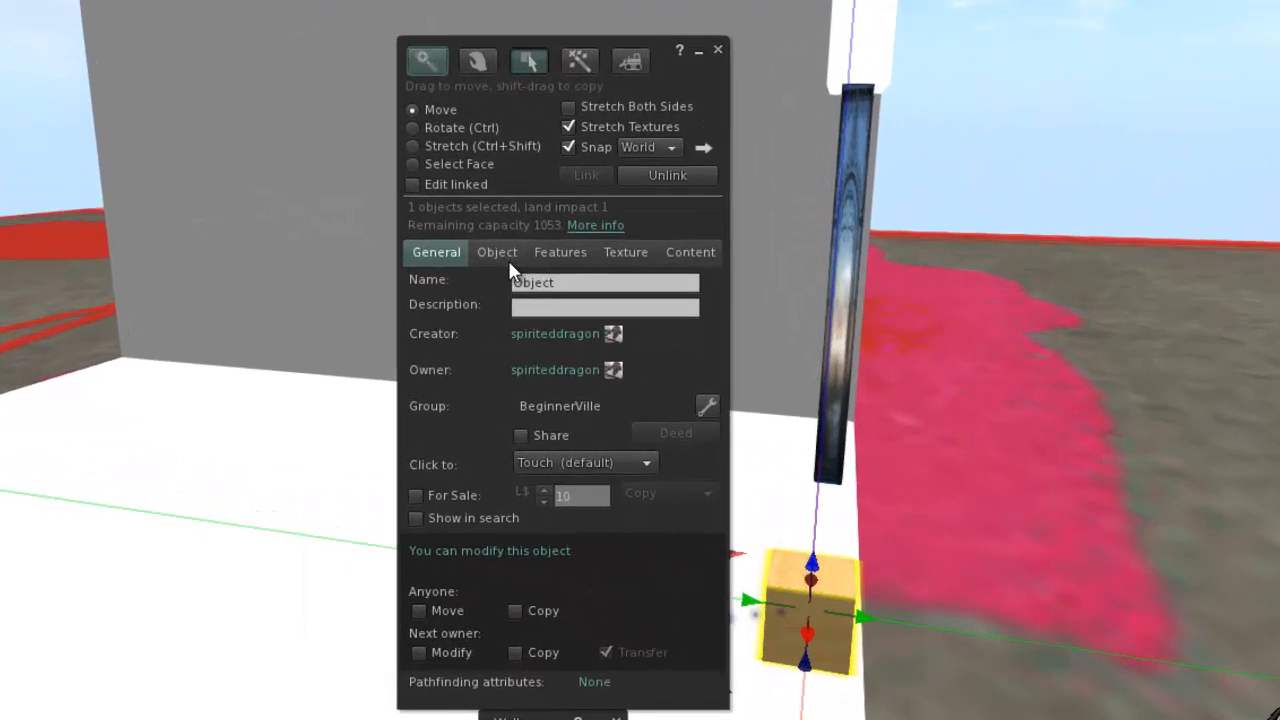
pyautogui.click(558, 292)
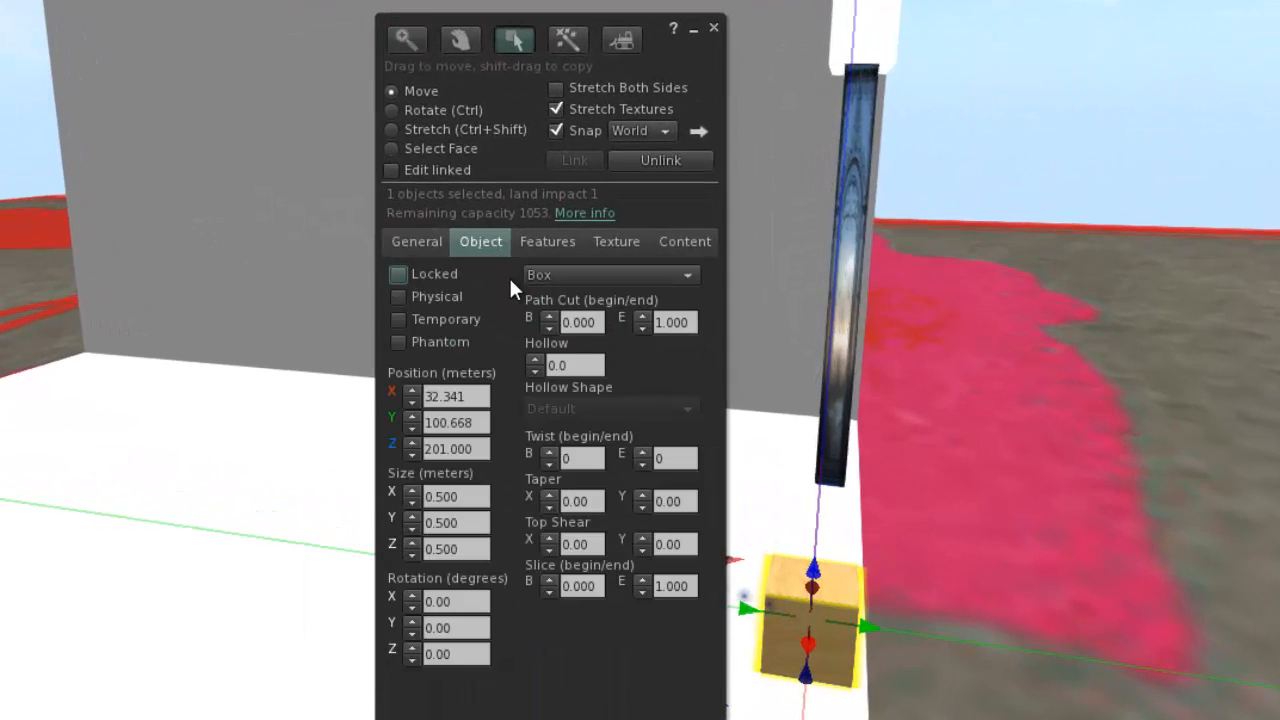
pyautogui.click(536, 361)
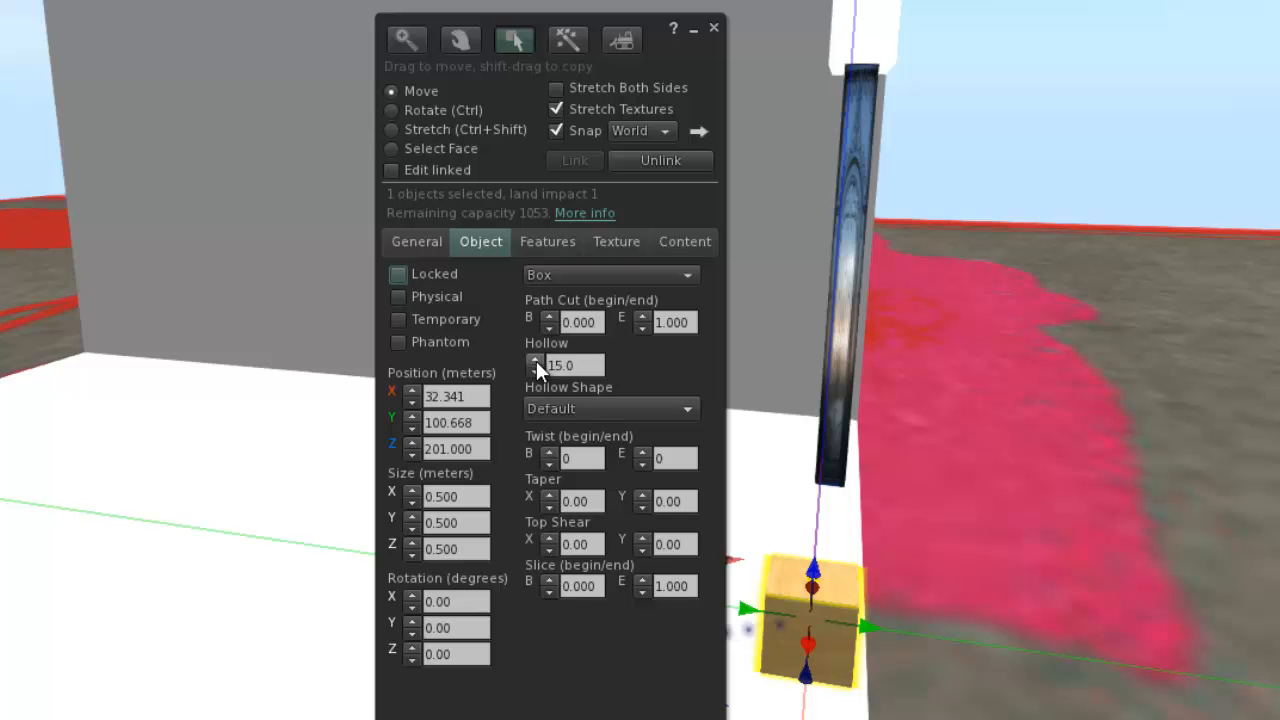
pyautogui.click(536, 361)
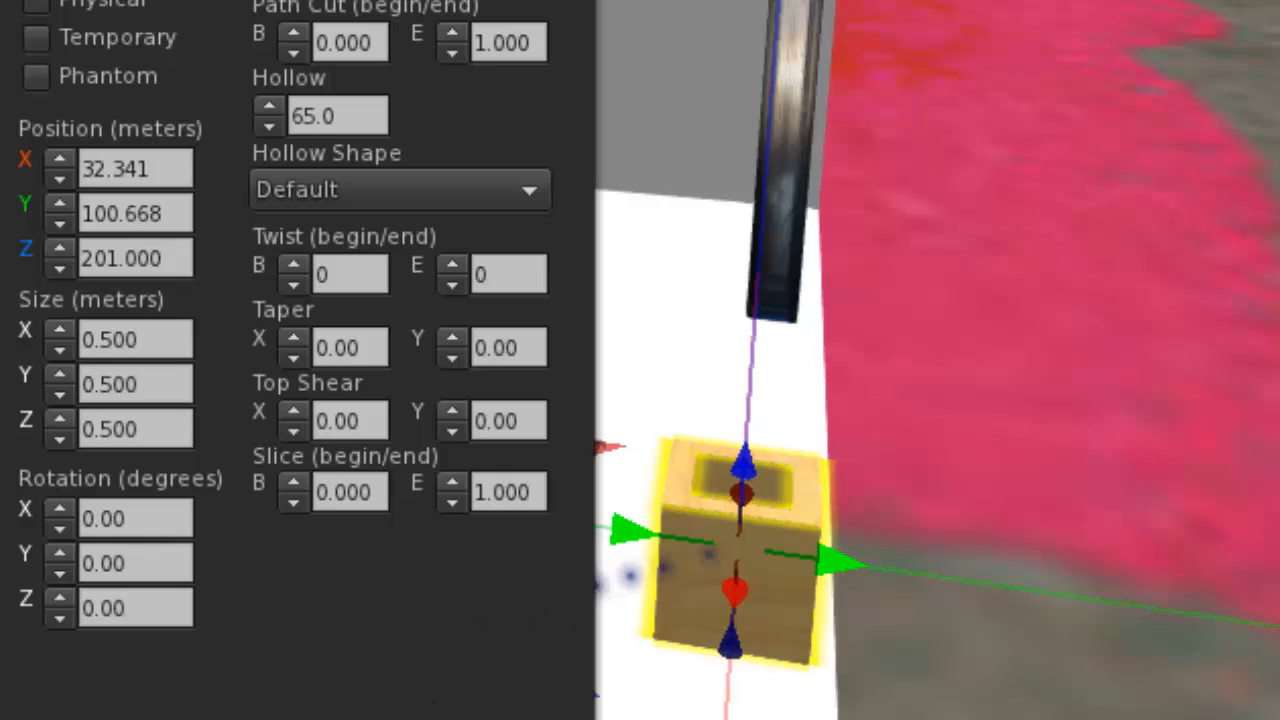
# Rotate the hollow box to 90 degrees about the X axis so its opening faces sideways.
pyautogui.press('Escape')
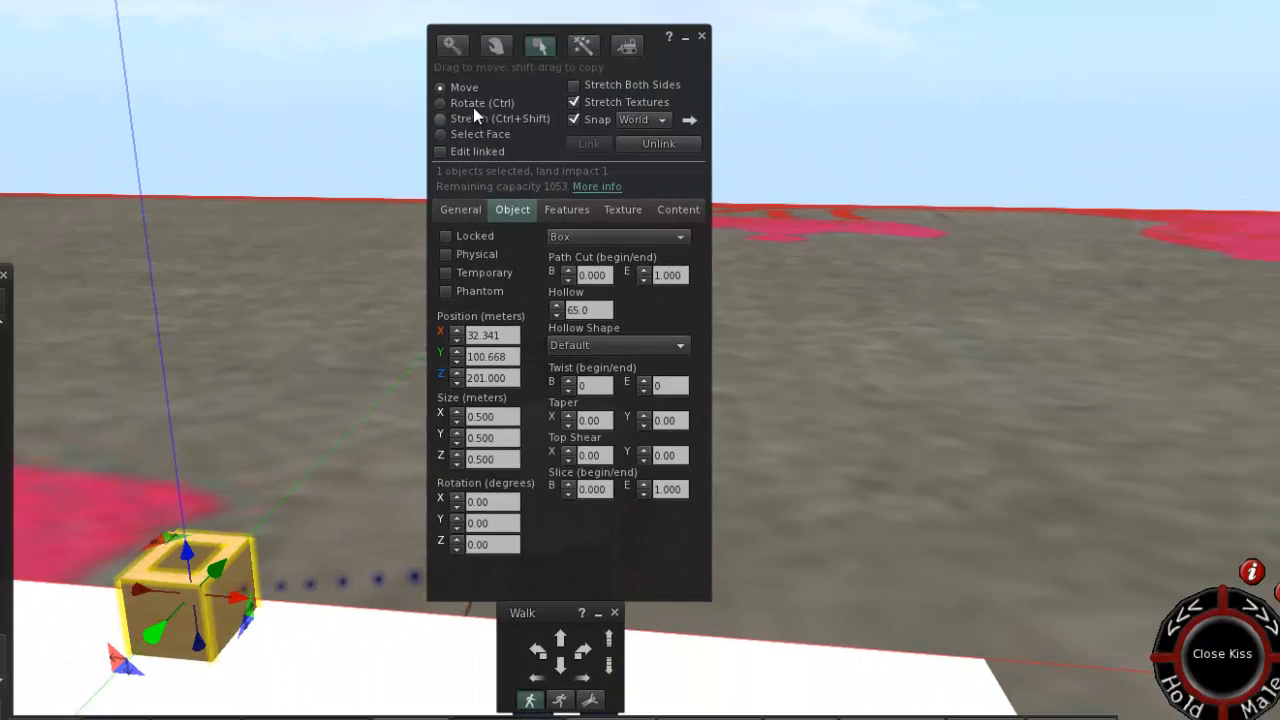
pyautogui.click(473, 104)
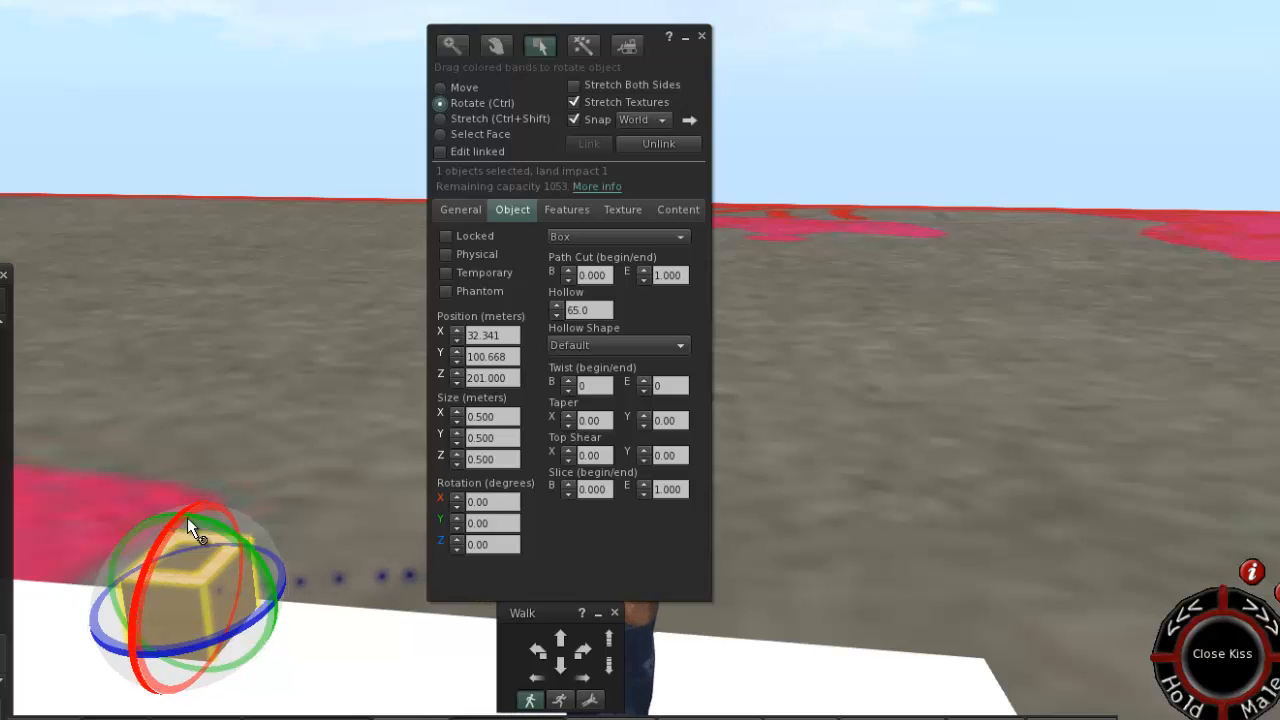
pyautogui.moveTo(170, 525); pyautogui.dragTo(164, 630)
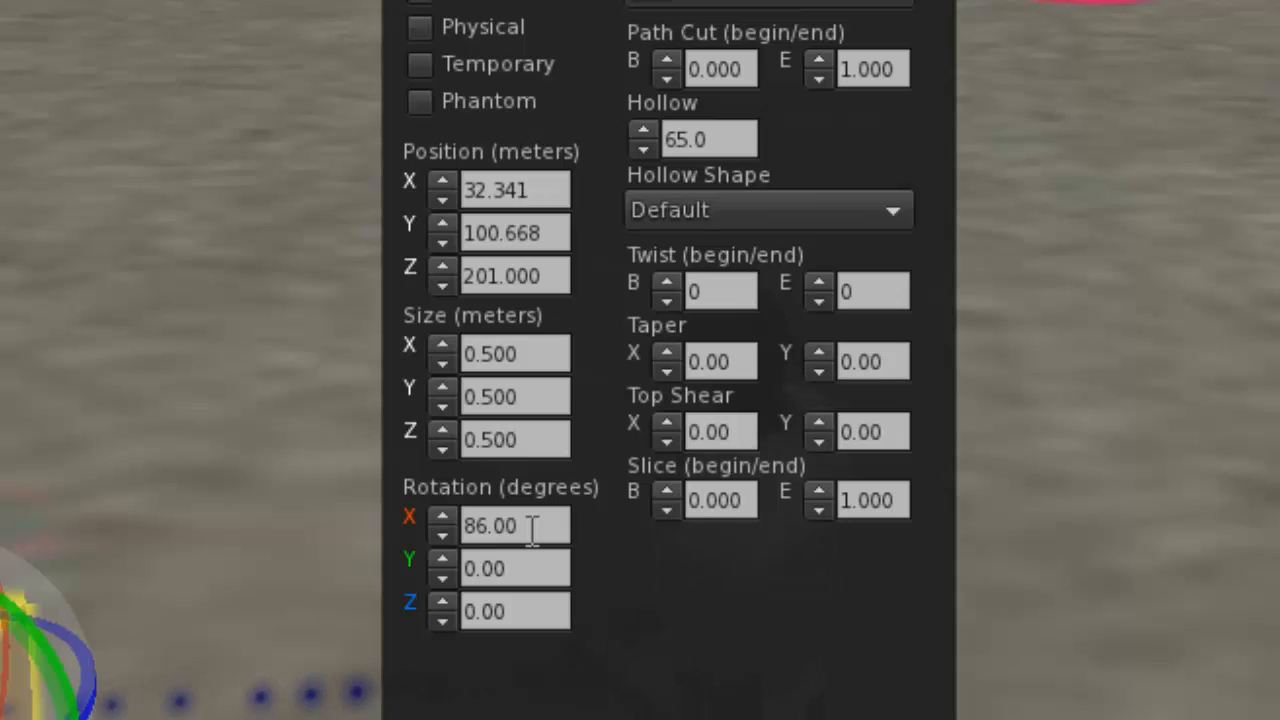
pyautogui.click(533, 525)
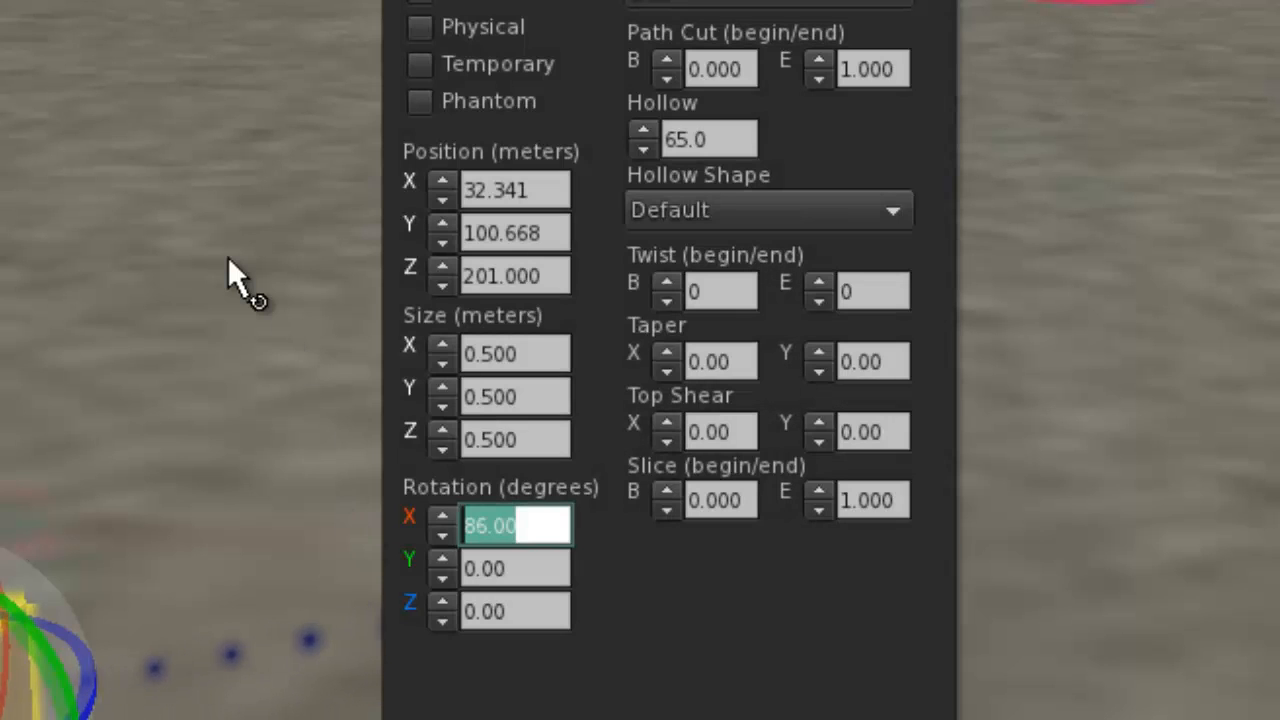
pyautogui.write('90')
pyautogui.press('Return')
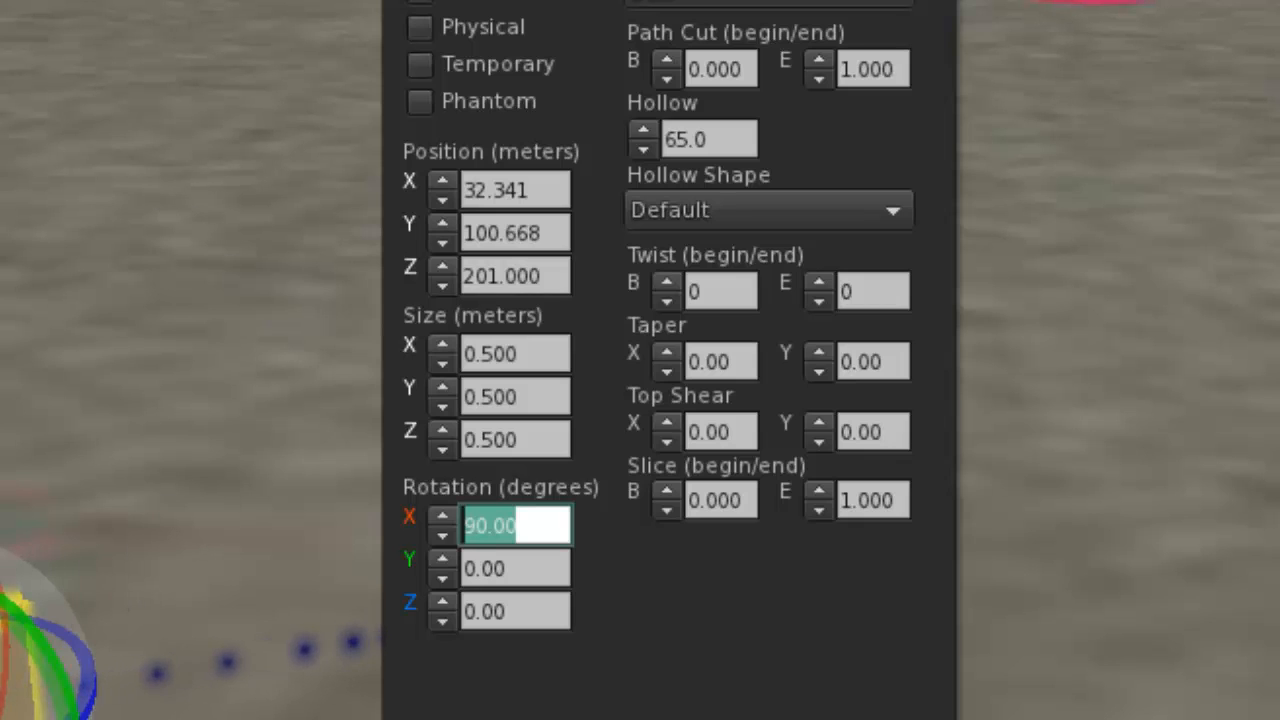
# Move the box outward along the Y axis to the floor edge, at Y 101.000.
pyautogui.keyDown('alt'); pyautogui.moveTo(10, 660); pyautogui.dragTo(40, 640); pyautogui.keyUp('alt')
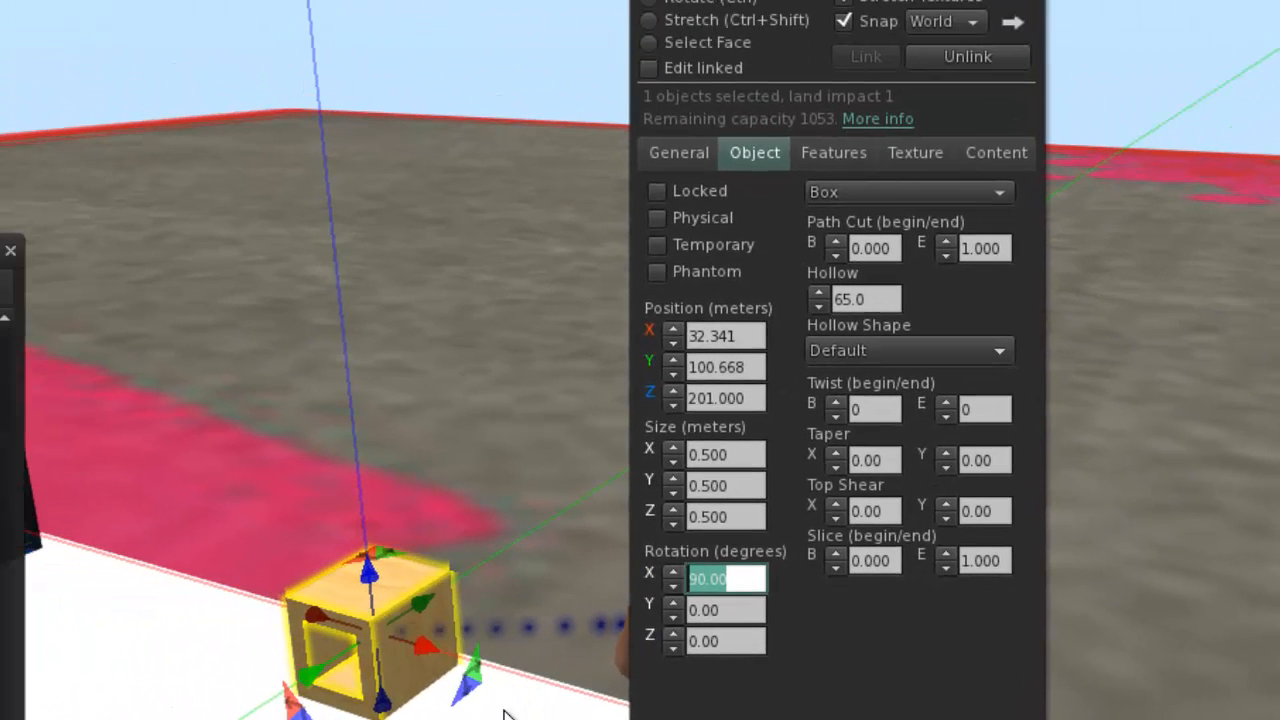
pyautogui.press('Escape')
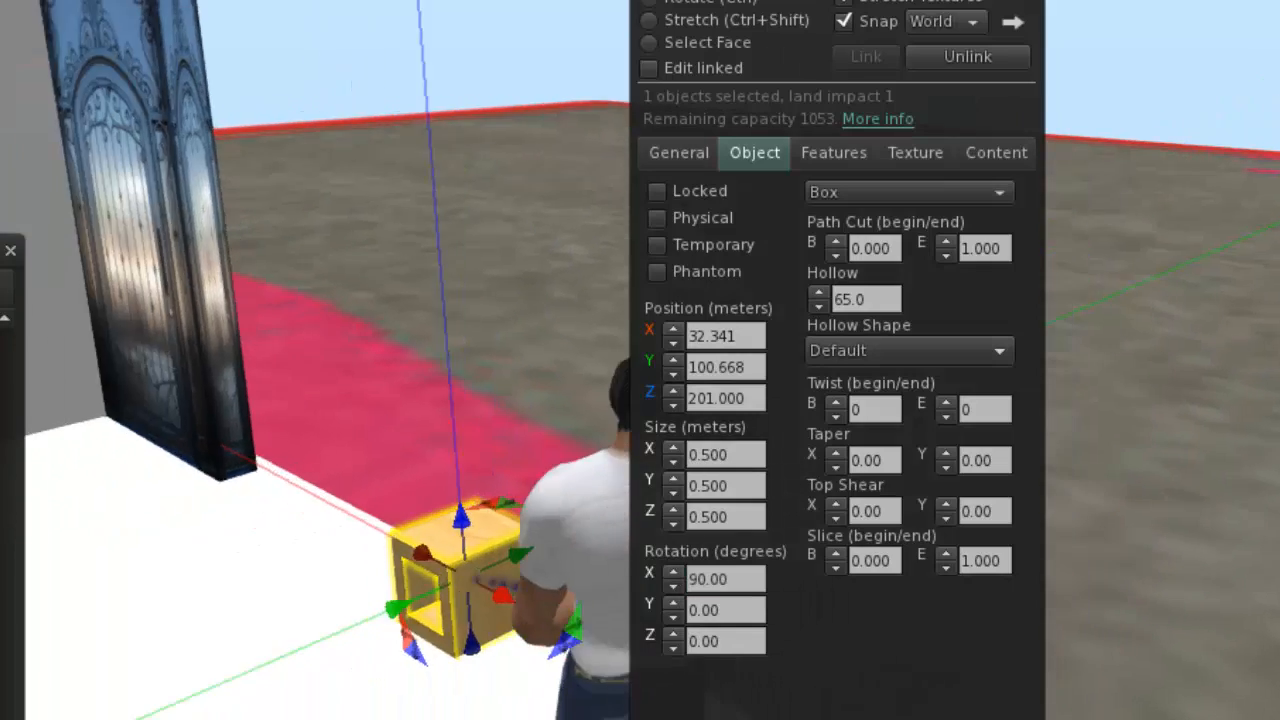
pyautogui.keyDown('alt'); pyautogui.moveTo(624, 500); pyautogui.dragTo(484, 524); pyautogui.keyUp('alt')
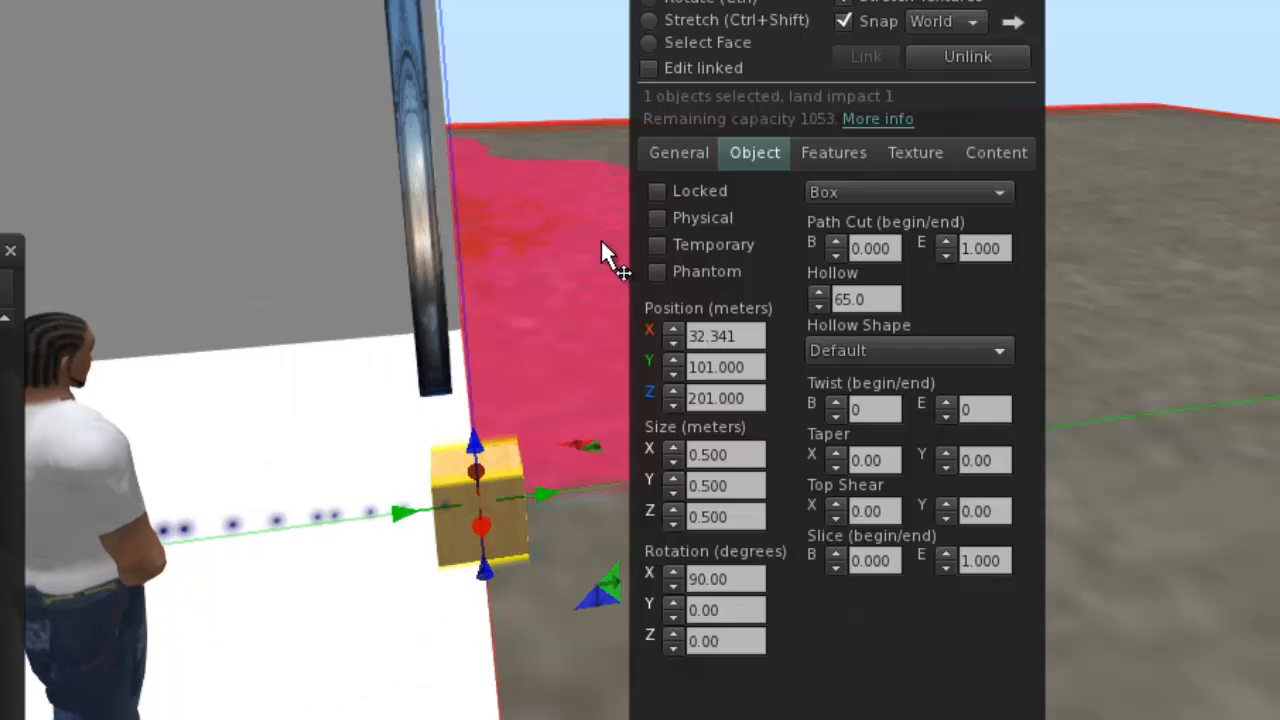
# Stretch the box from its open front face to a Z size of 1.000 m.
pyautogui.click(686, 24)
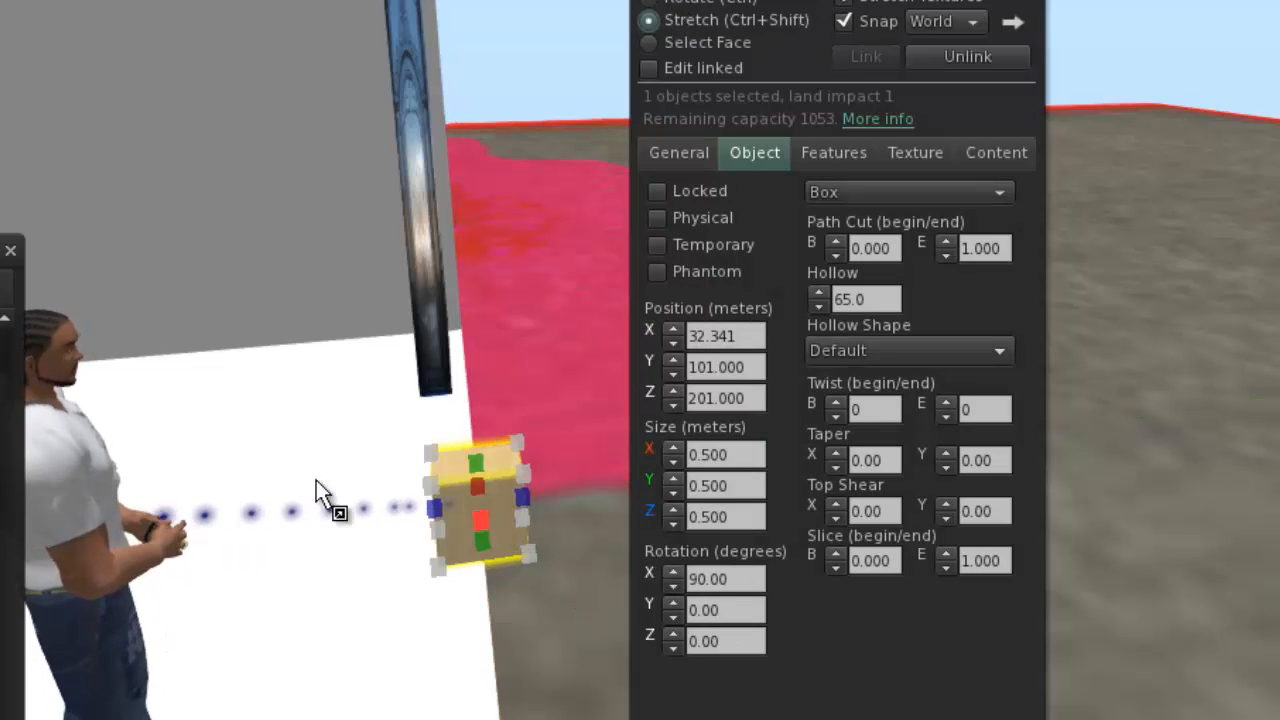
pyautogui.press('Escape')
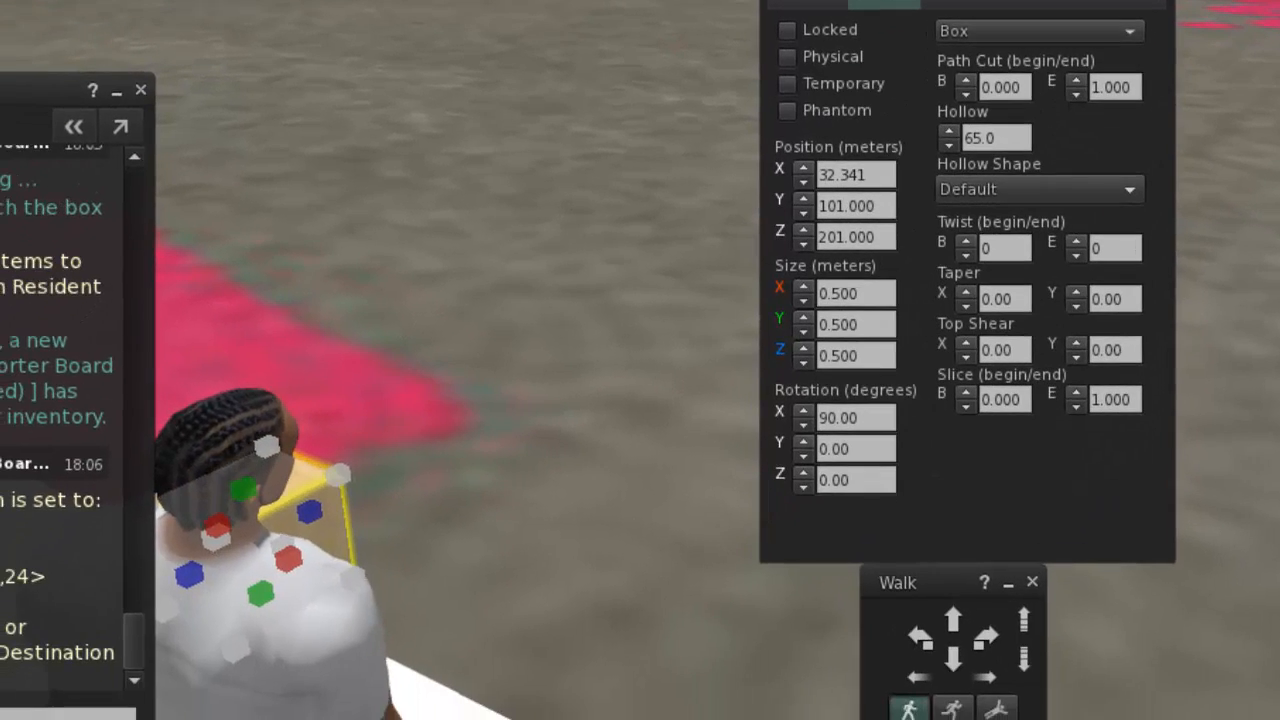
pyautogui.keyDown('alt'); pyautogui.moveTo(300, 480); pyautogui.dragTo(643, 174); pyautogui.keyUp('alt')
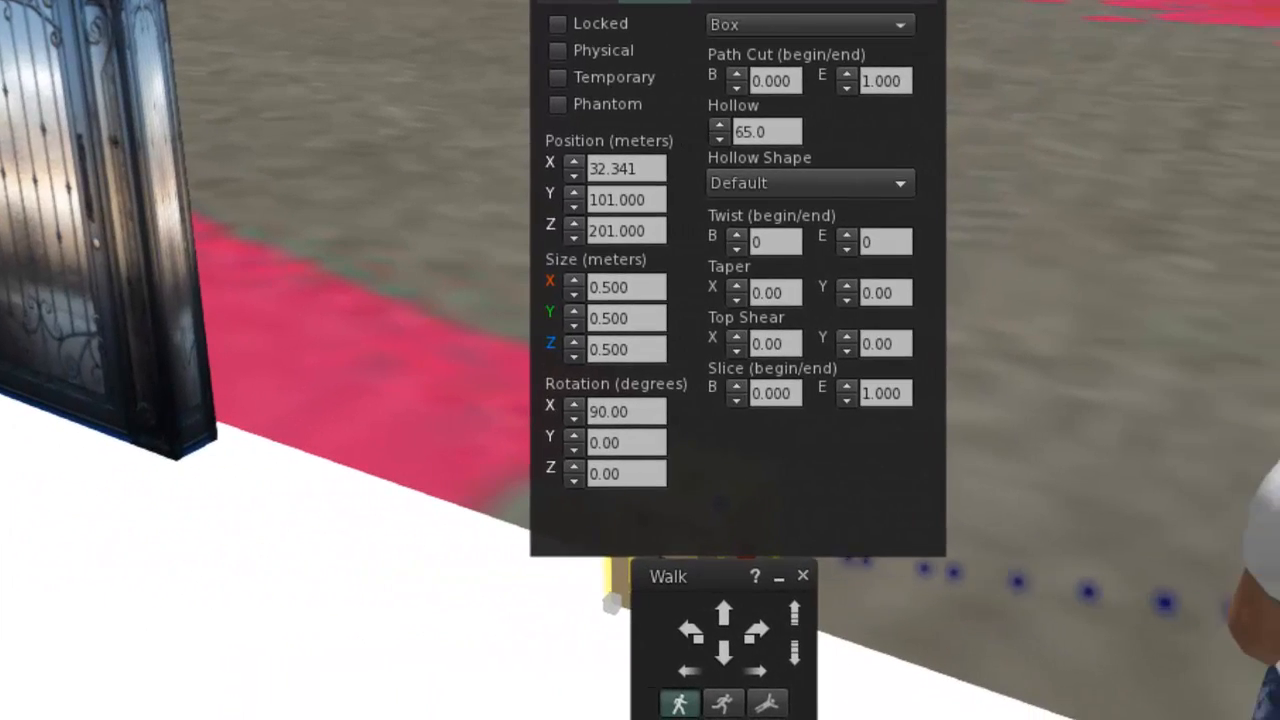
pyautogui.moveTo(690, 110); pyautogui.dragTo(1035, 1)
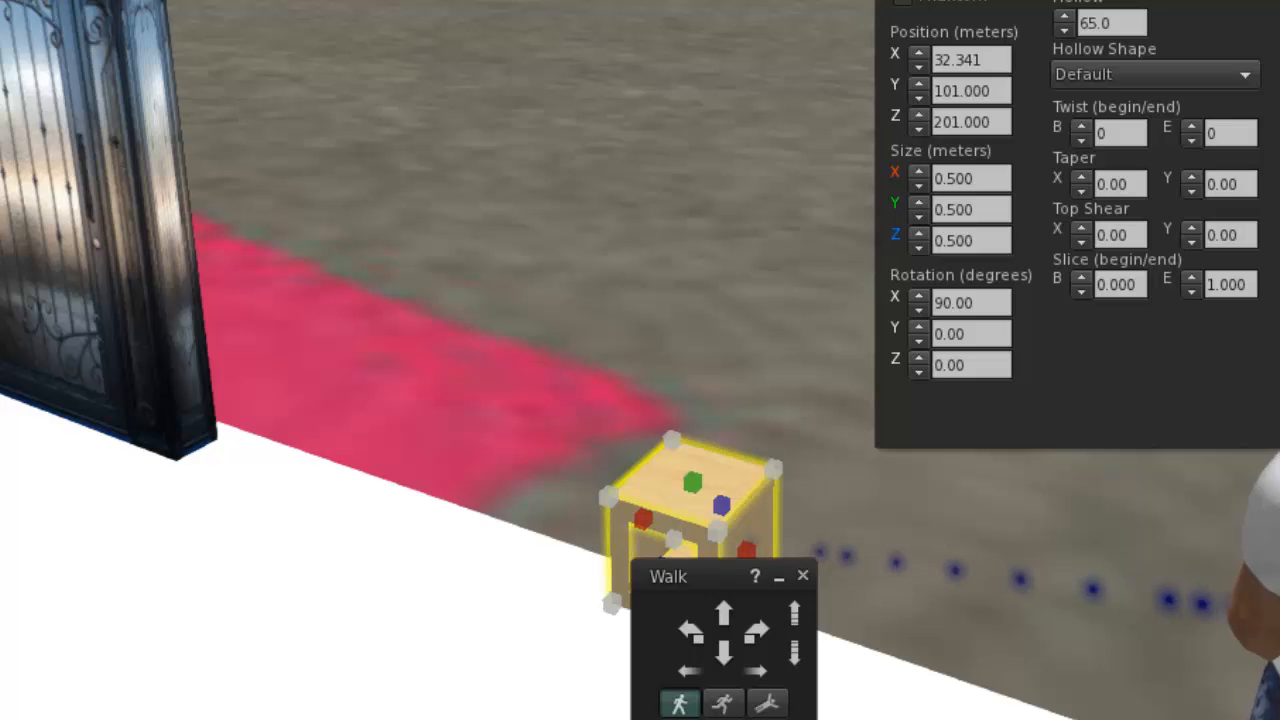
pyautogui.keyDown('ctrl'); pyautogui.keyDown('alt'); pyautogui.moveTo(693, 475); pyautogui.dragTo(828, 325); pyautogui.keyUp('alt'); pyautogui.keyUp('ctrl')
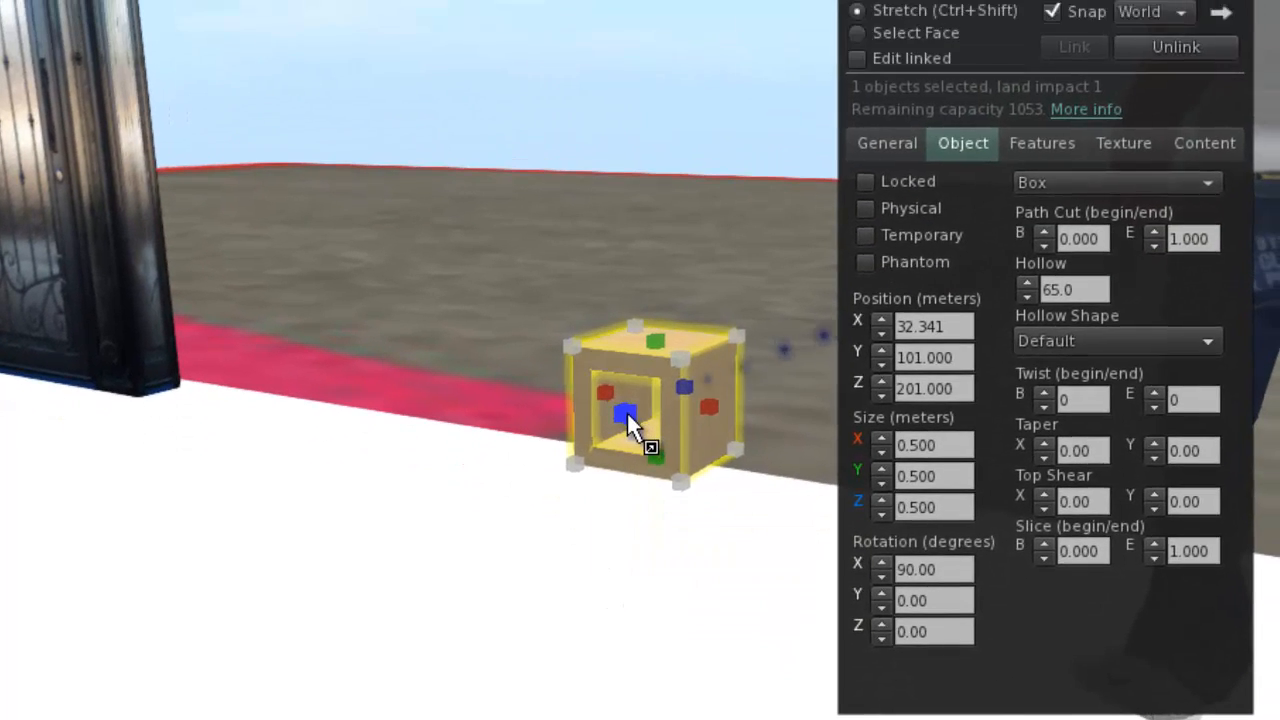
pyautogui.moveTo(640, 318); pyautogui.dragTo(526, 252)
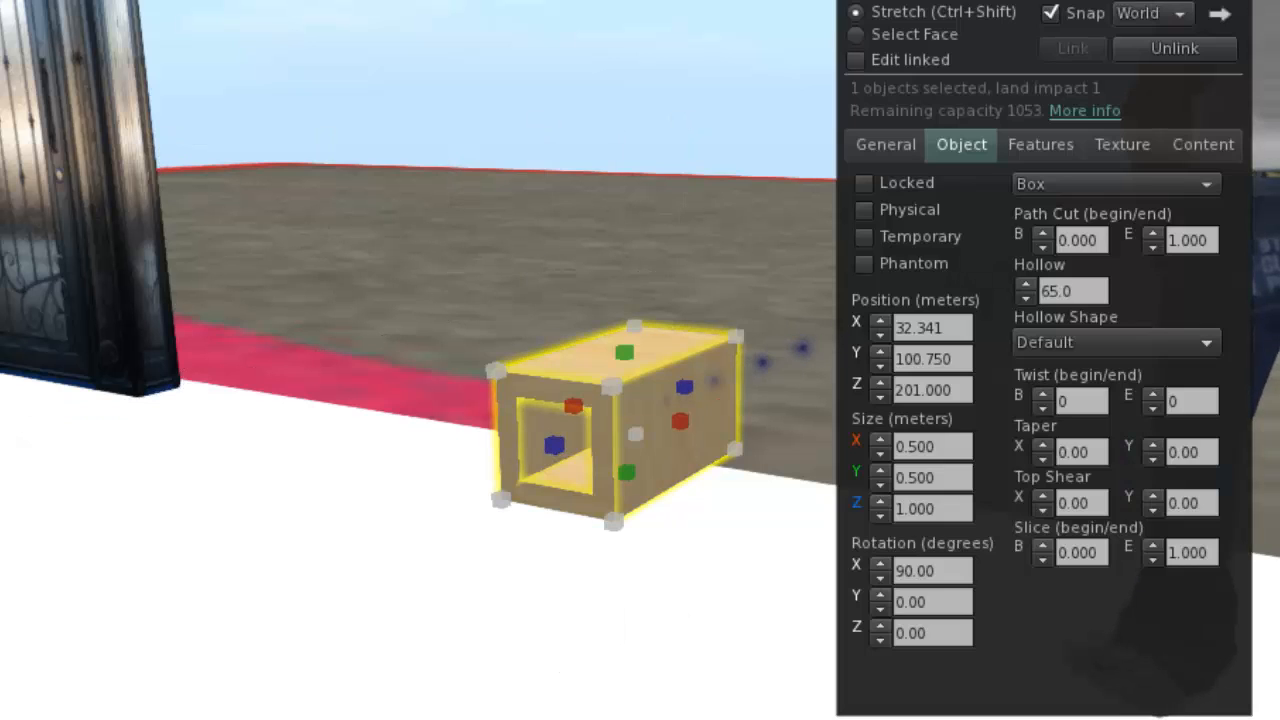
# Move the box inward to Y 100.500 and shrink its Z size to 0.500 m from the inner face.
pyautogui.keyDown('alt'); pyautogui.moveTo(636, 425); pyautogui.dragTo(400, 425); pyautogui.keyUp('alt')
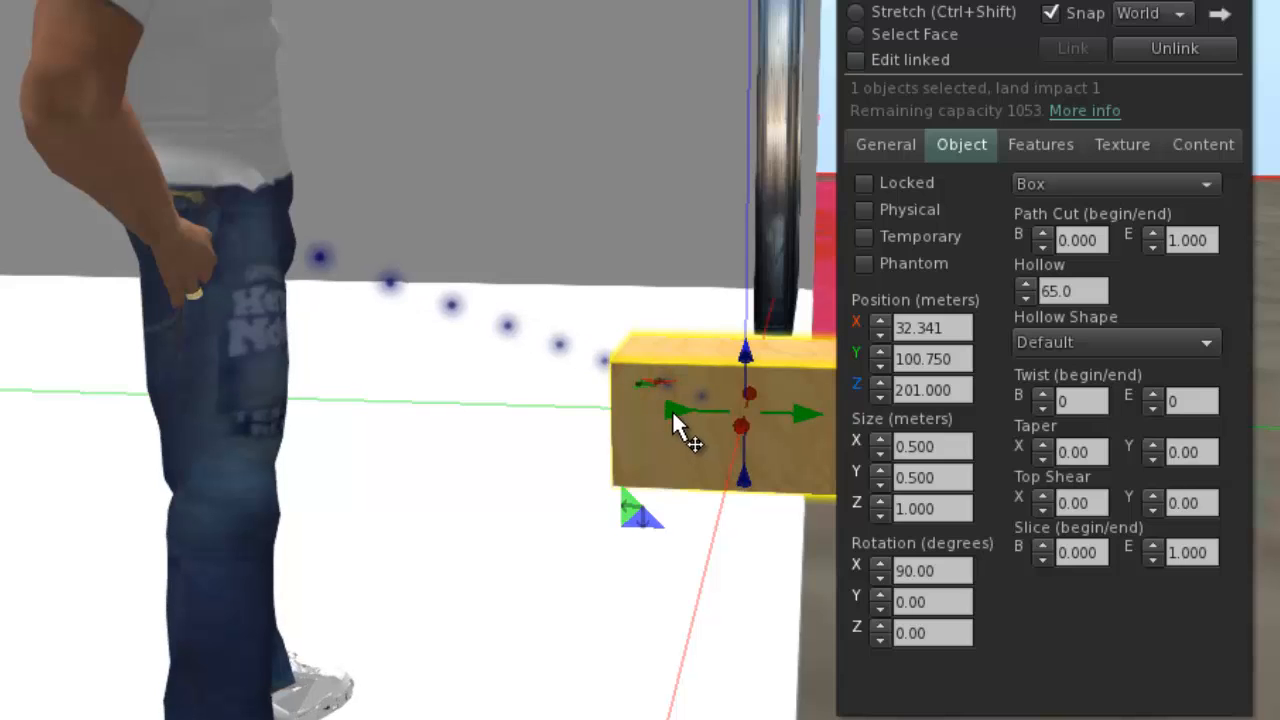
pyautogui.moveTo(672, 410); pyautogui.dragTo(627, 555)
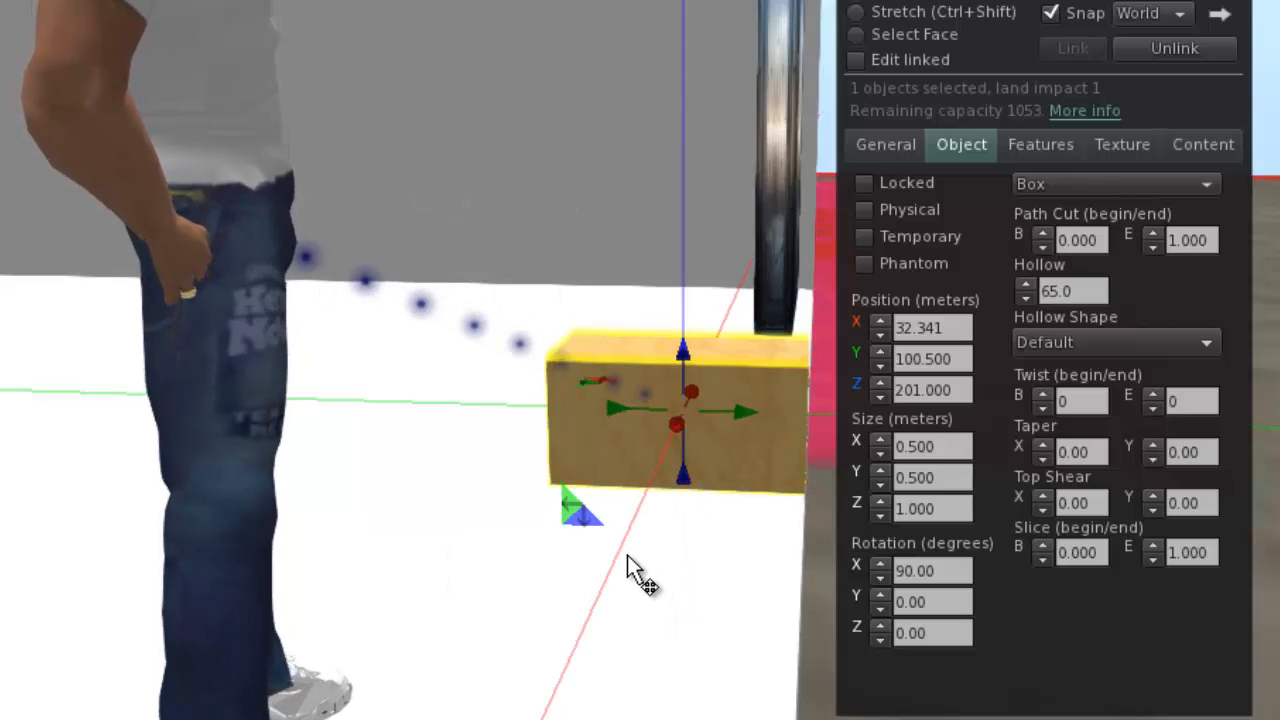
pyautogui.click(908, 9)
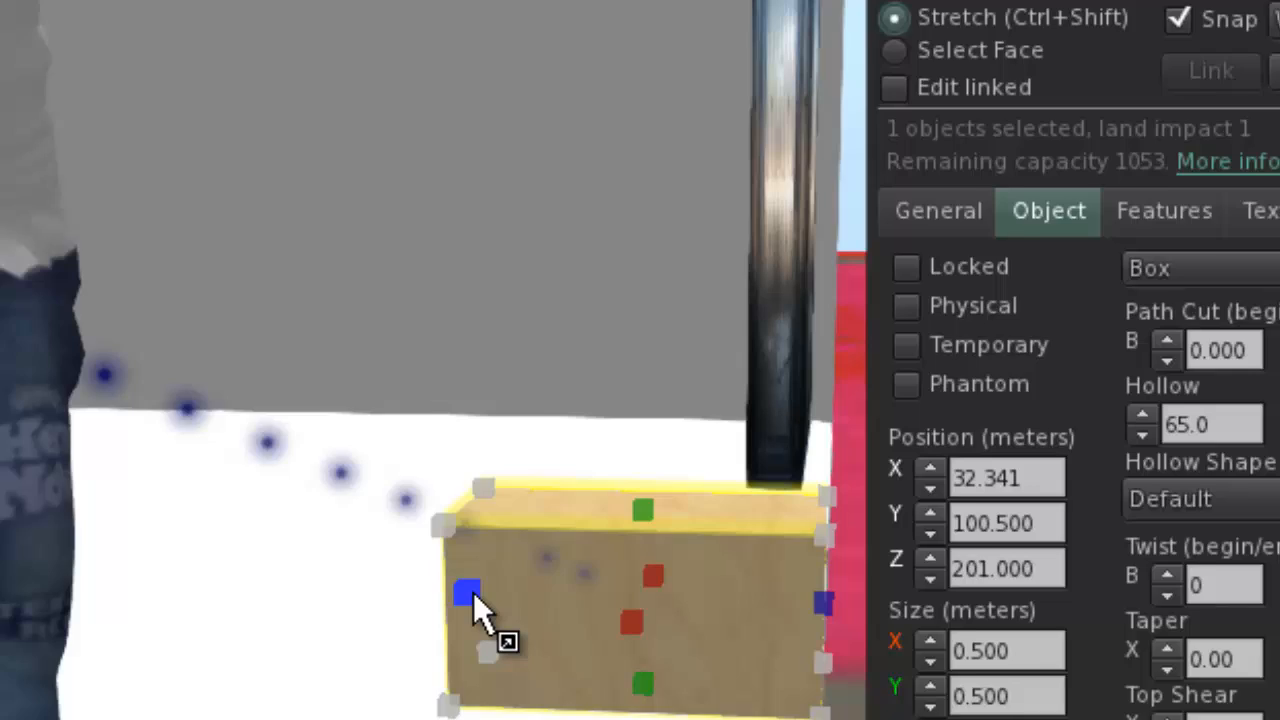
pyautogui.moveTo(474, 596); pyautogui.dragTo(654, 243)
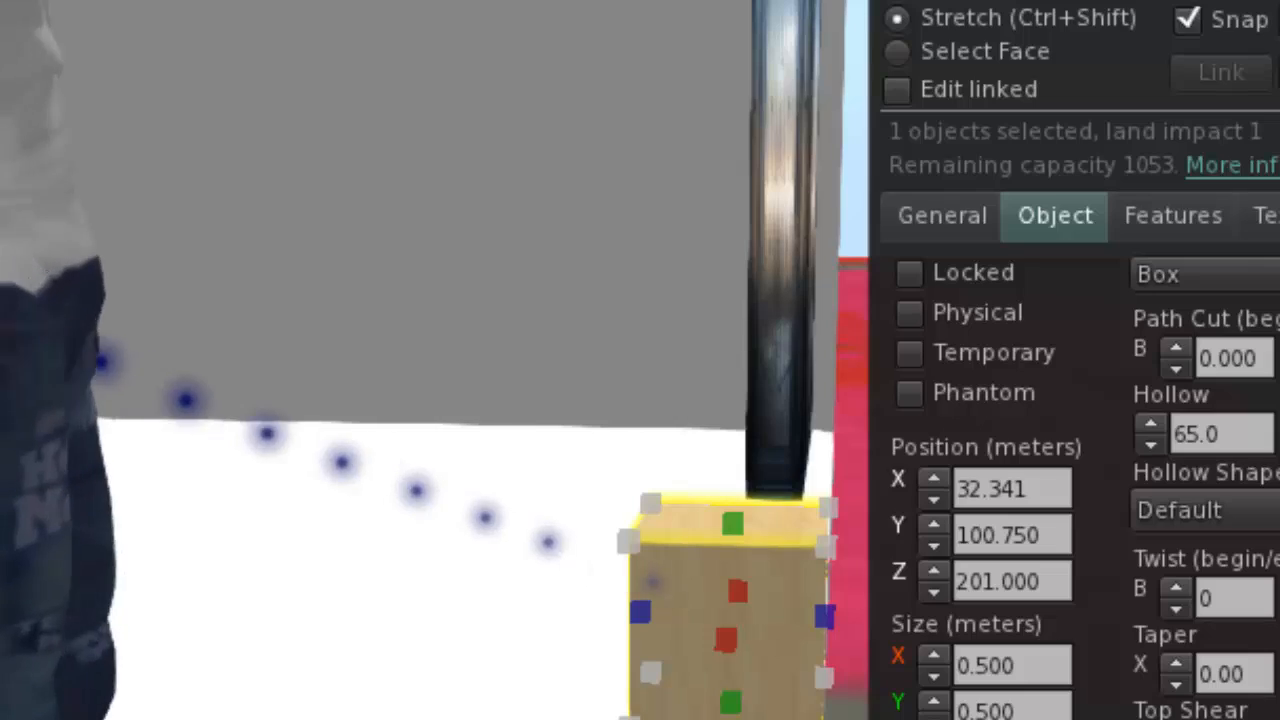
pyautogui.press('Escape')
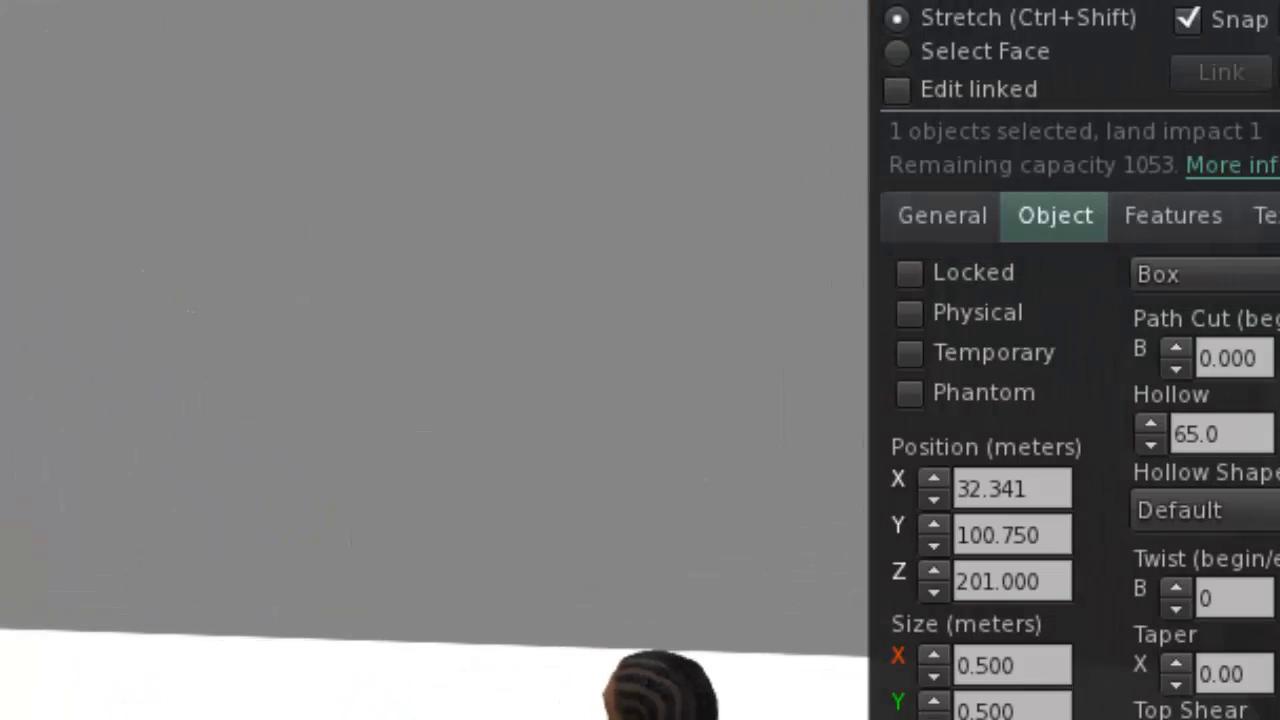
# Stretch the hollow box upward to the gray wall's 5 m height and widen it along X to 5 m.
pyautogui.press('Right')
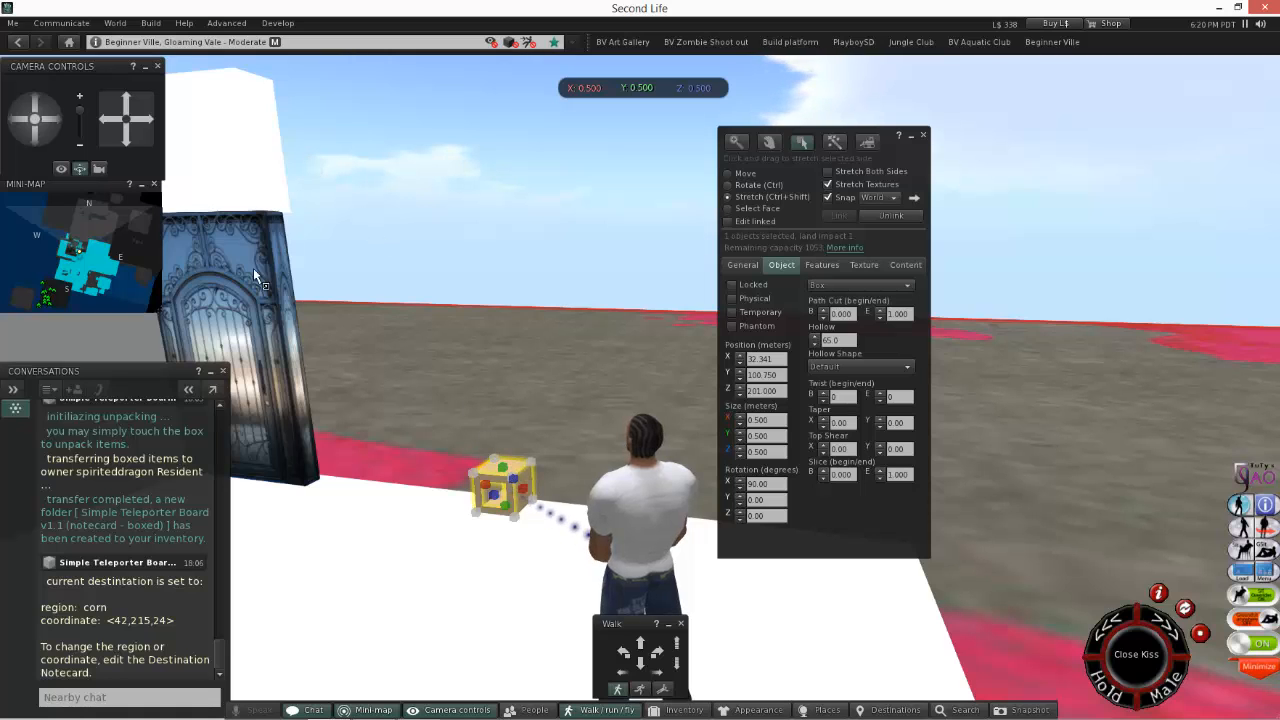
pyautogui.click(59, 127)
pyautogui.click(373, 263)
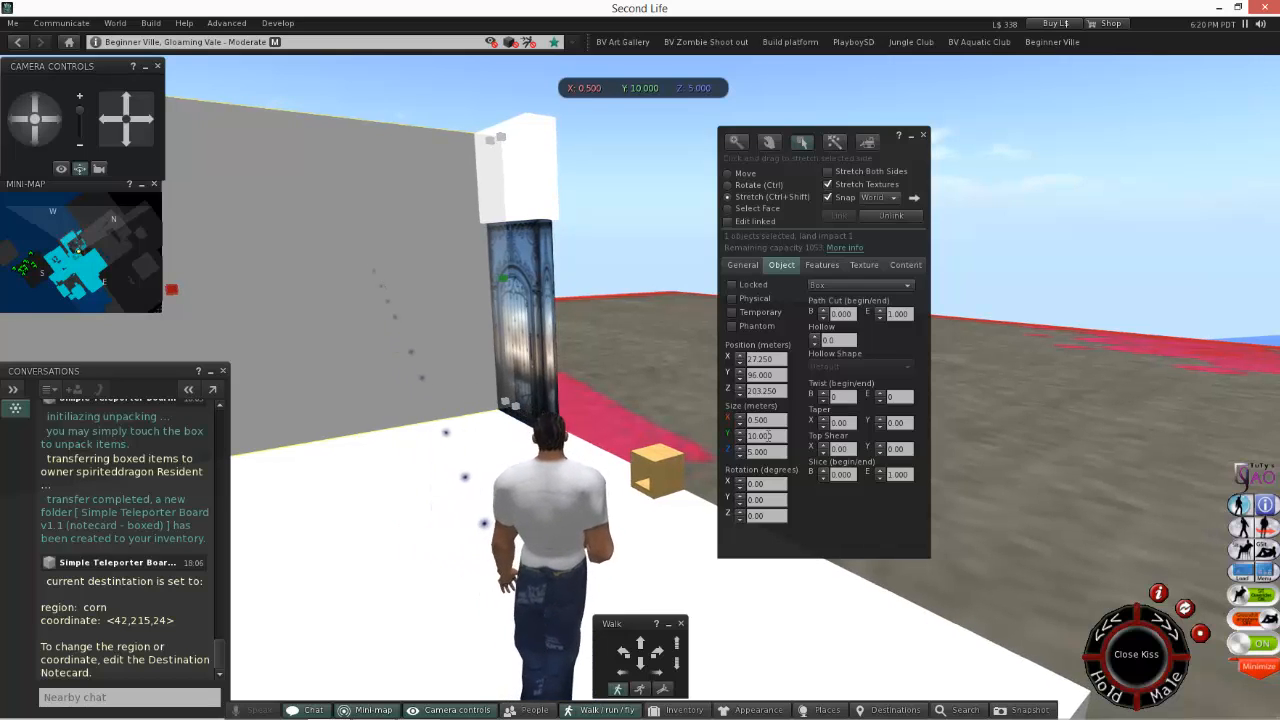
pyautogui.click(659, 467)
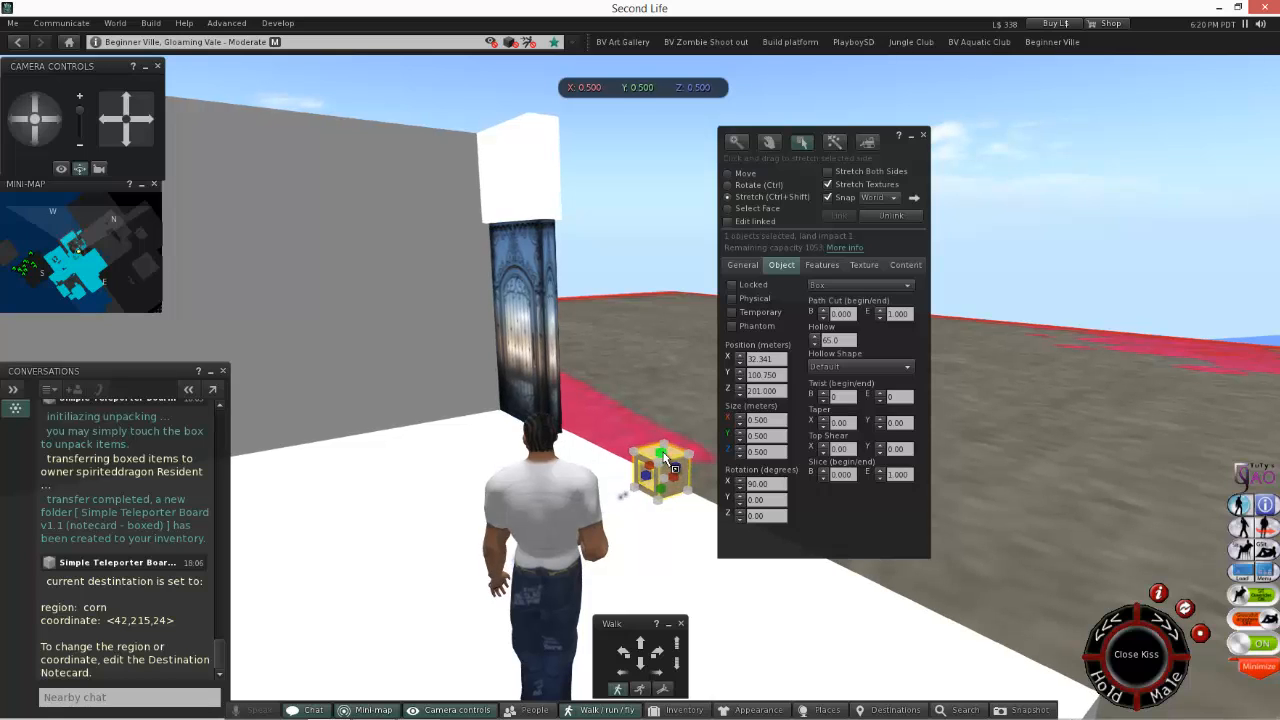
pyautogui.moveTo(672, 466); pyautogui.dragTo(754, 119)
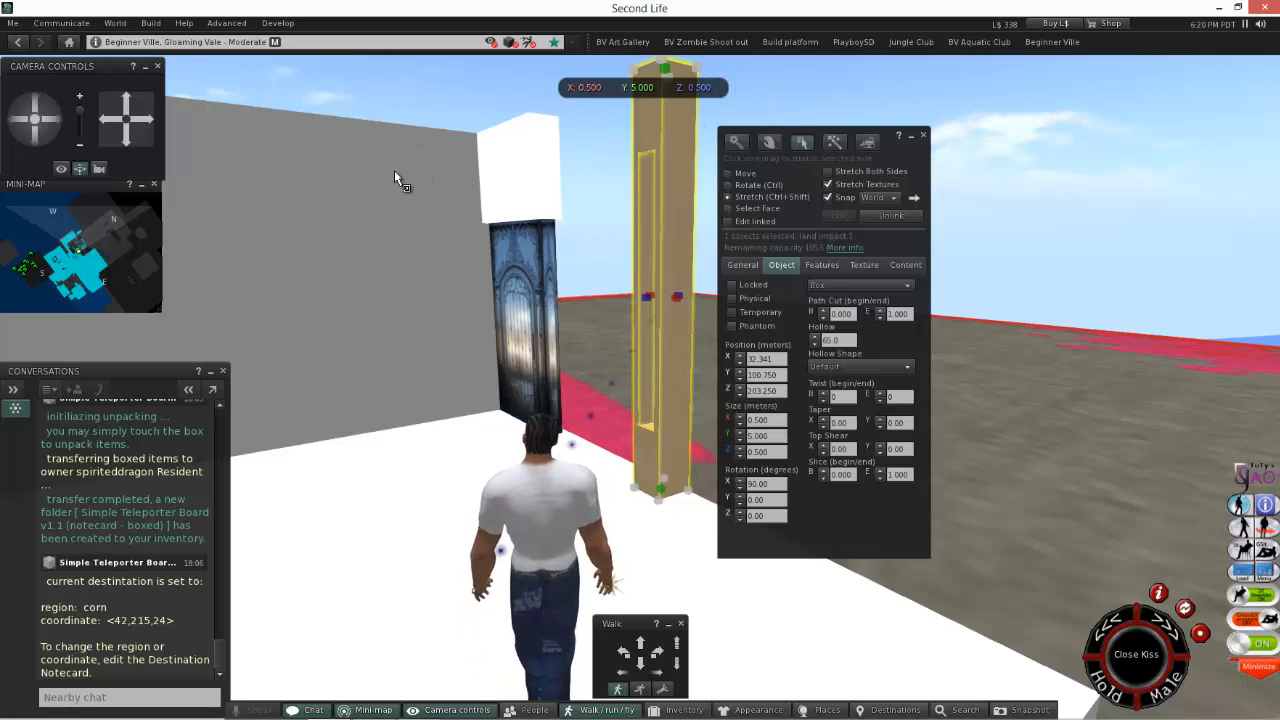
pyautogui.click(658, 654)
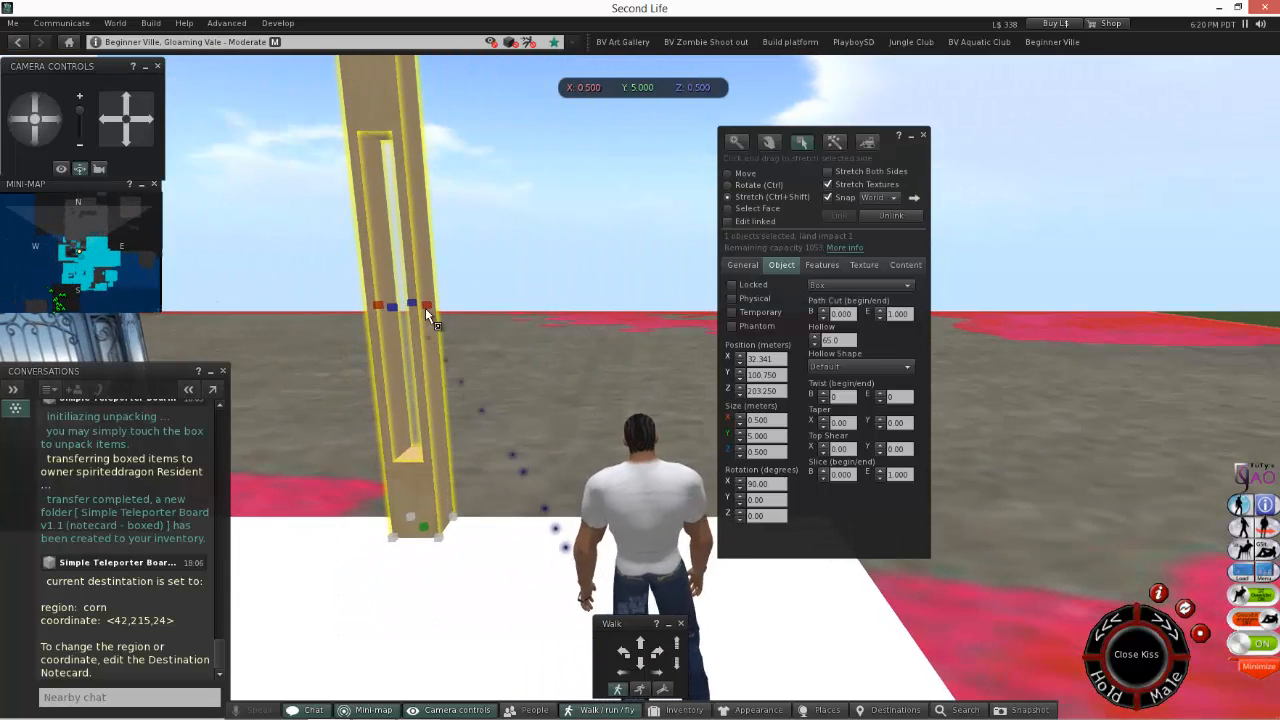
pyautogui.moveTo(425, 302); pyautogui.dragTo(866, 171)
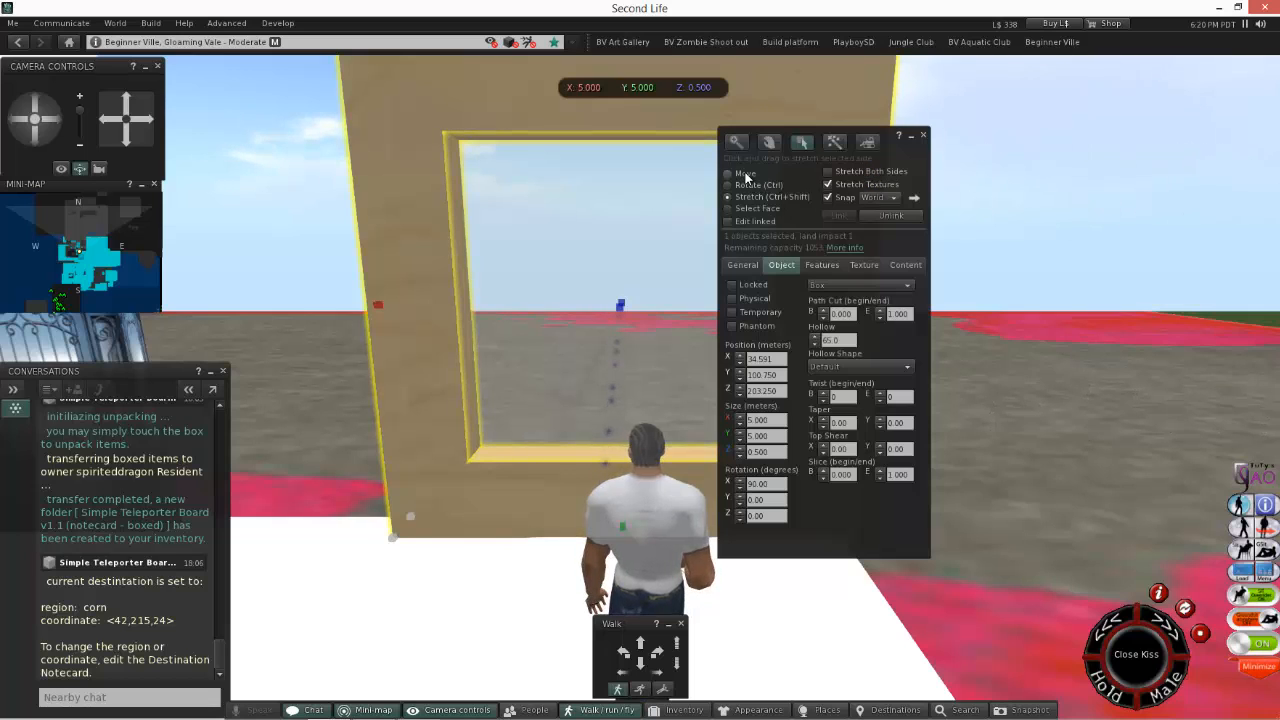
# Move the hollow wall section along the X axis to X 34.500.
pyautogui.click(745, 176)
pyautogui.moveTo(655, 313); pyautogui.dragTo(644, 405)
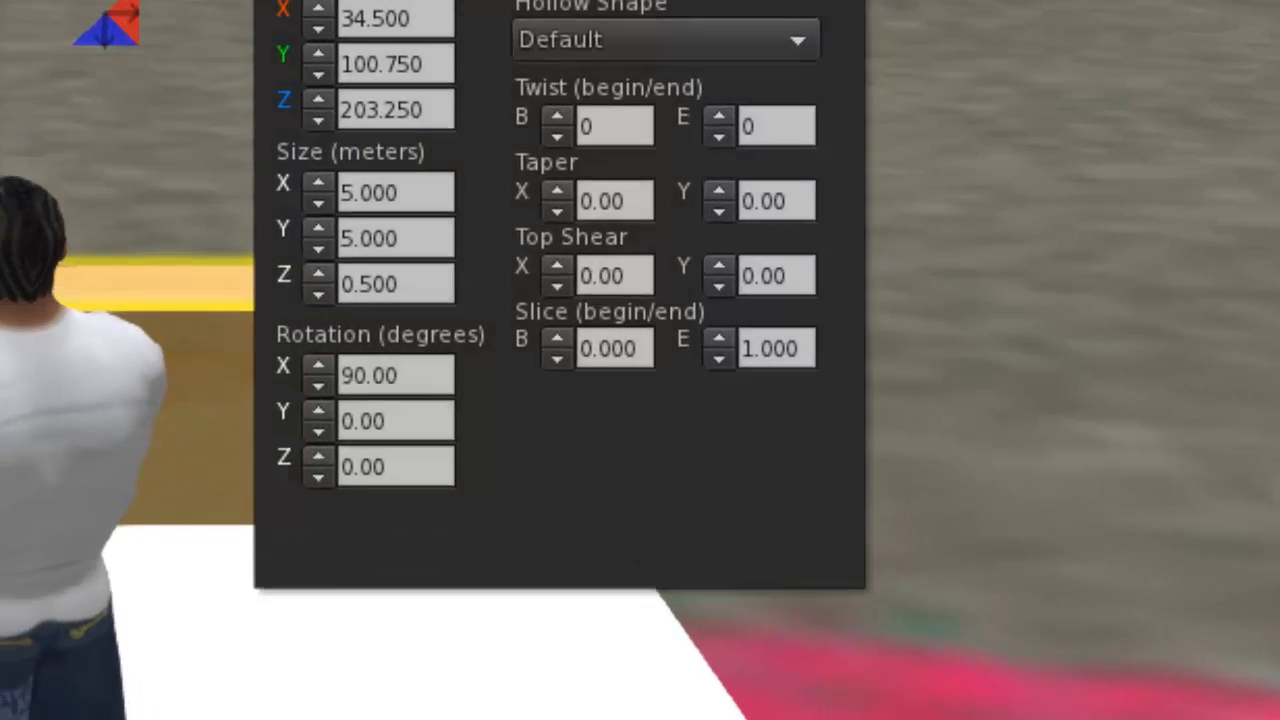
pyautogui.moveTo(650, 0); pyautogui.dragTo(1150, 0)
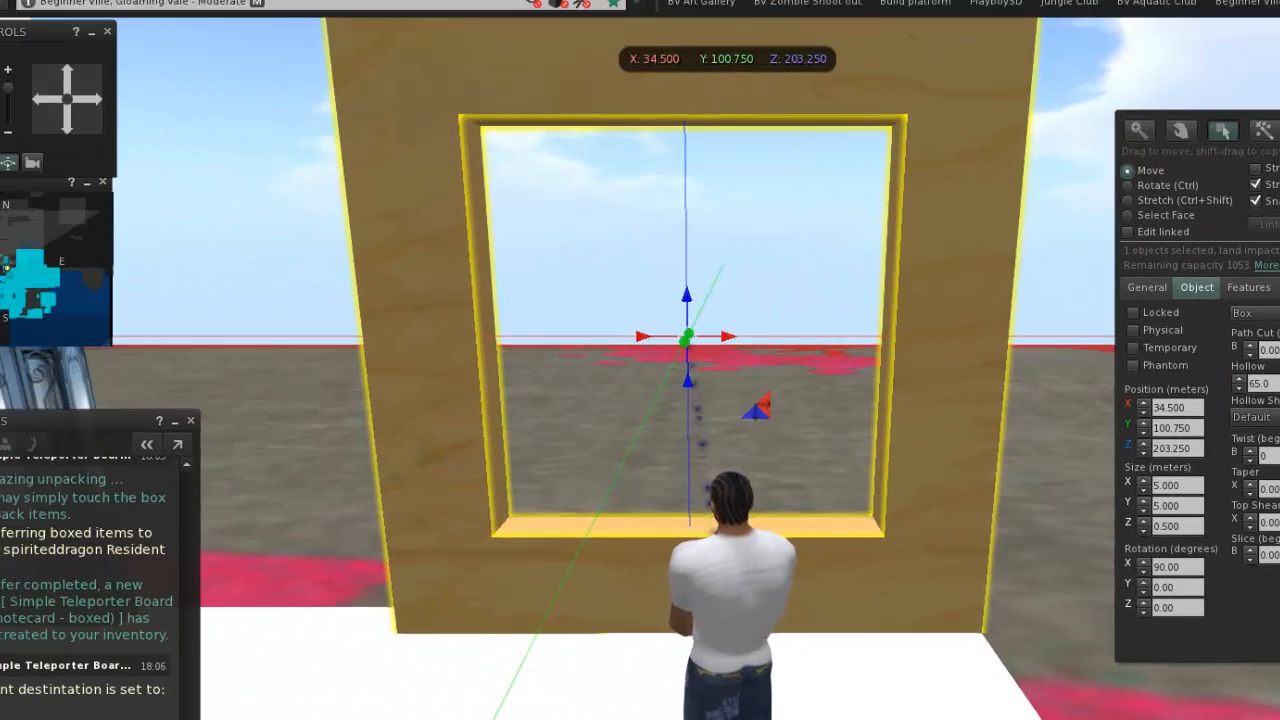
# Stretch the wall section sideways until it meets the door, giving it an X size of 7.500 m.
pyautogui.hotkey('shift', 'Left')
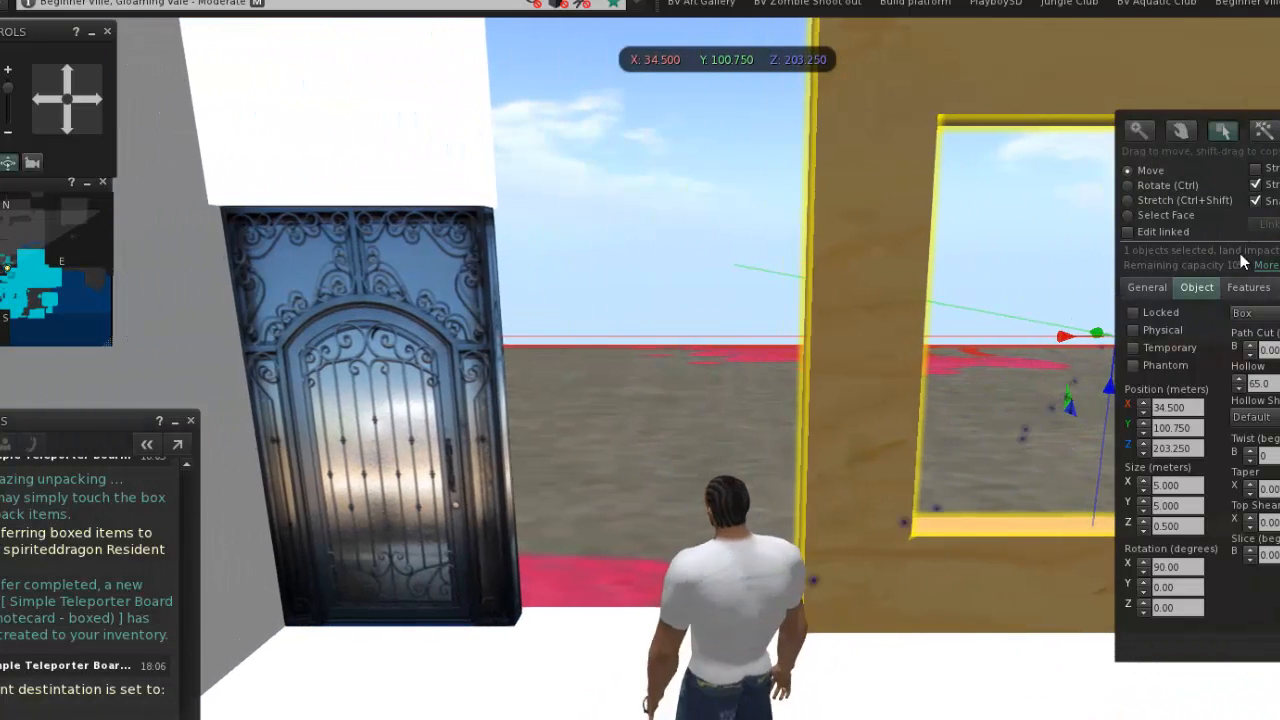
pyautogui.click(1181, 200)
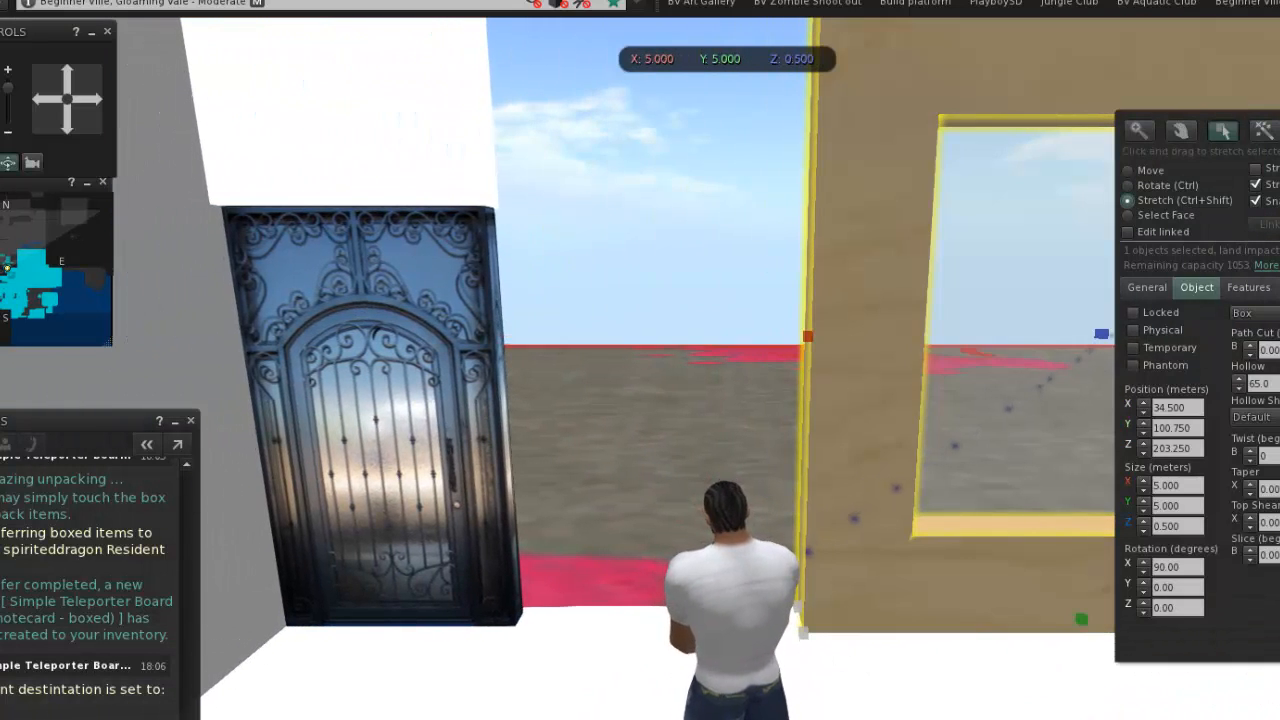
pyautogui.moveTo(808, 337); pyautogui.dragTo(517, 161)
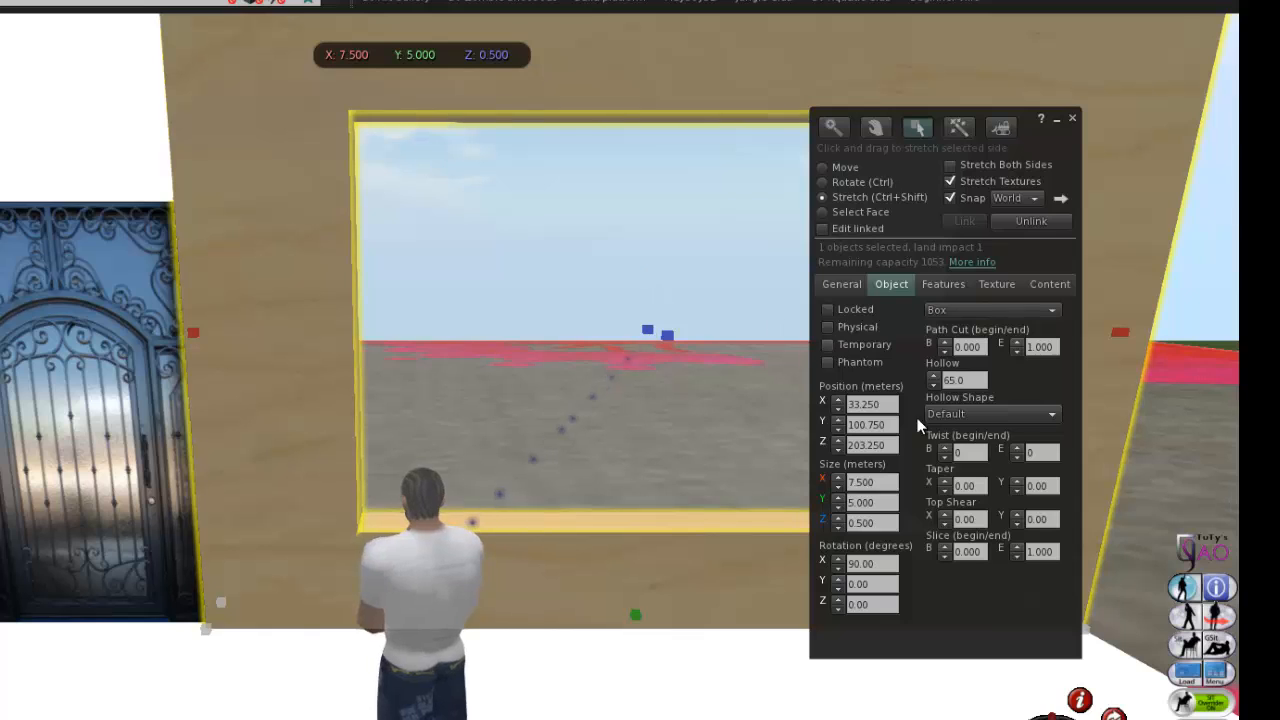
# Set the wall section's hollow to 45.0 to make the window opening smaller.
pyautogui.click(933, 376)
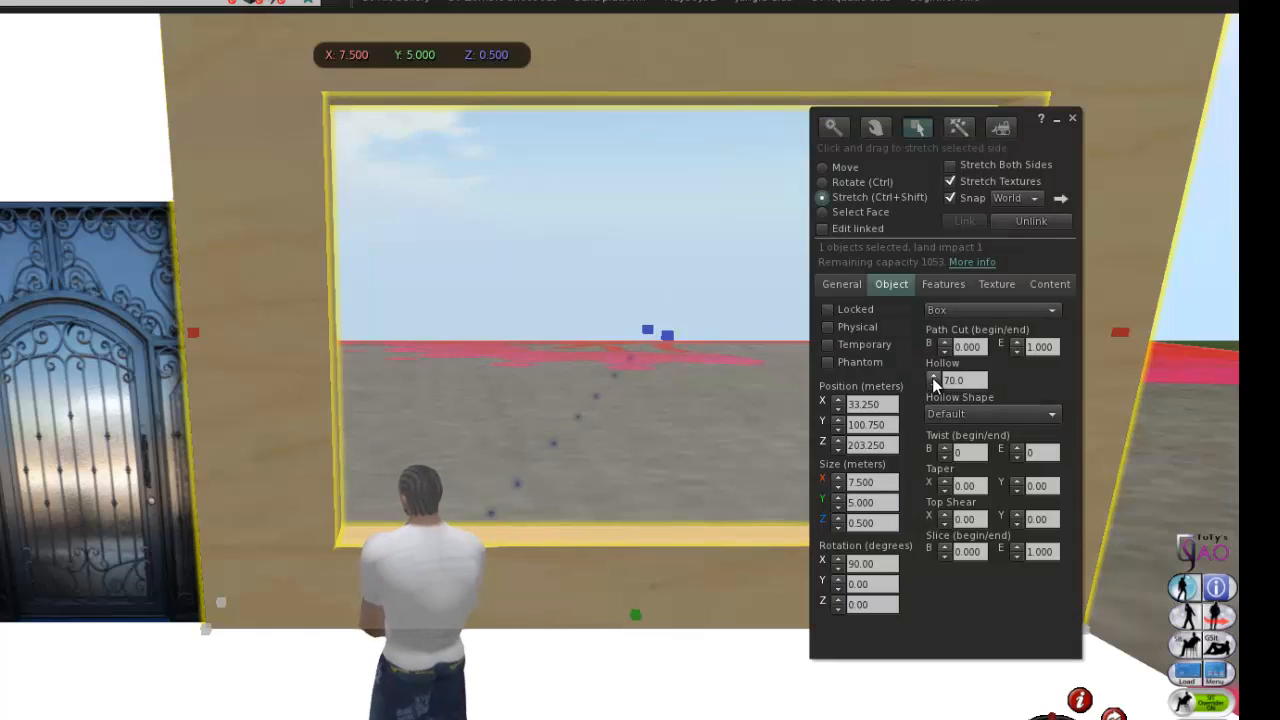
pyautogui.click(933, 376)
pyautogui.click(931, 387)
pyautogui.click(931, 387)
pyautogui.click(931, 387)
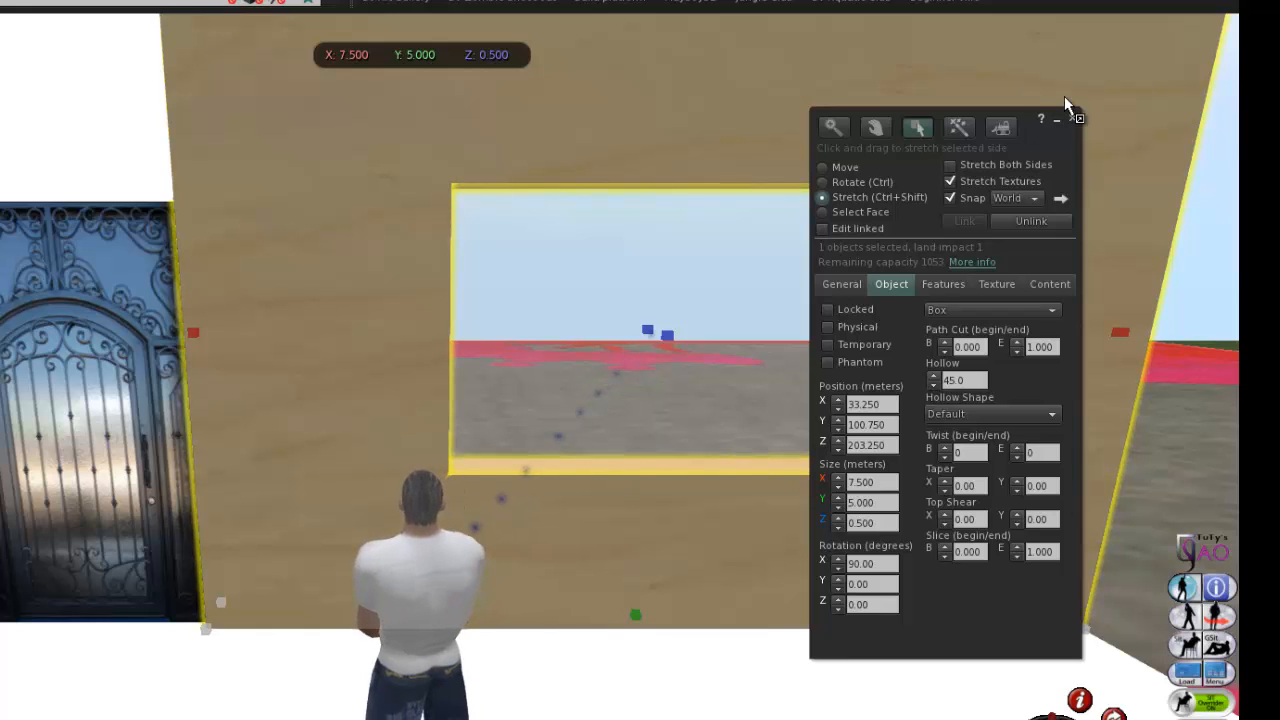
pyautogui.moveTo(1046, 147); pyautogui.dragTo(1135, 155)
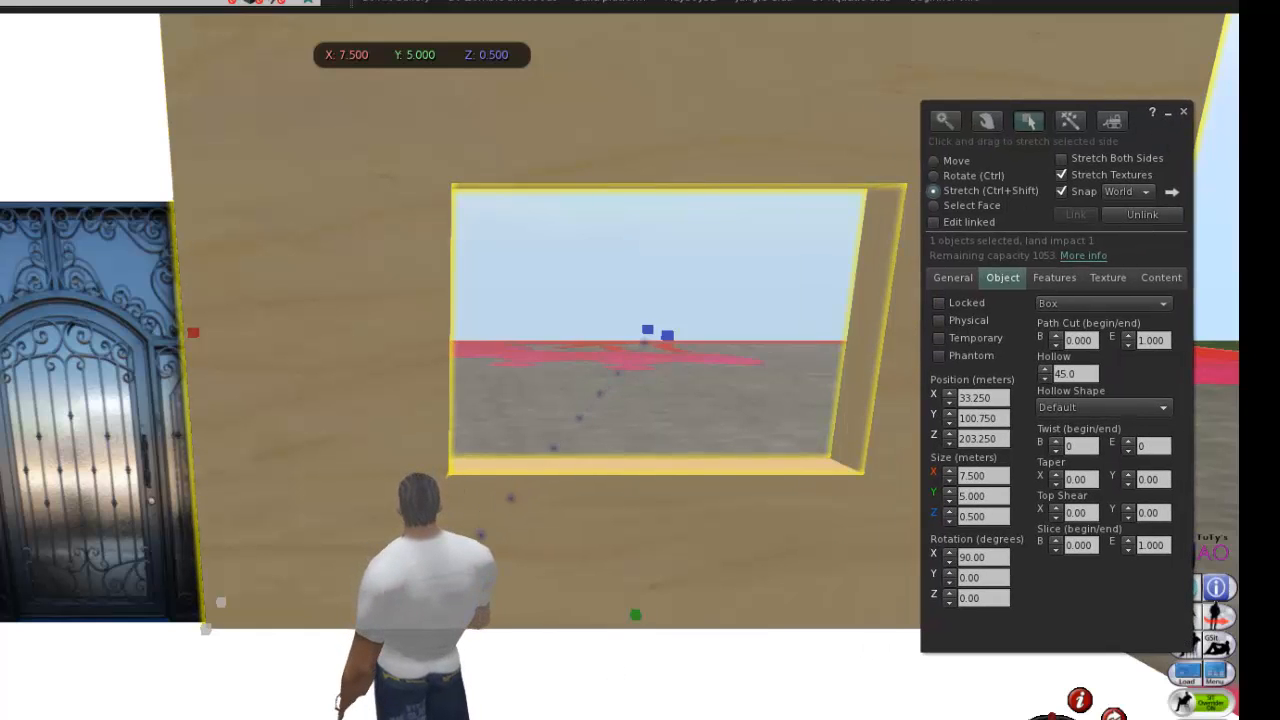
# Build a new 0.500 m box on the sill inside the window opening.
pyautogui.hotkey('shift', 'Right')
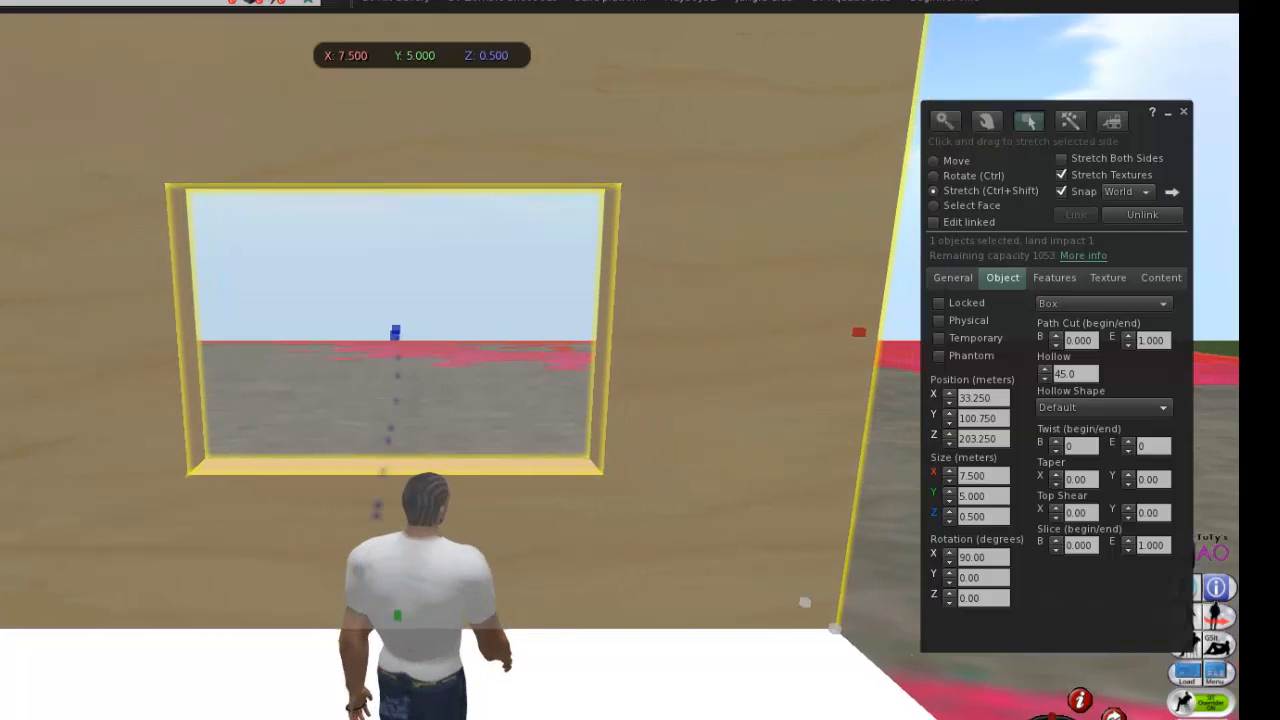
pyautogui.press('Up')
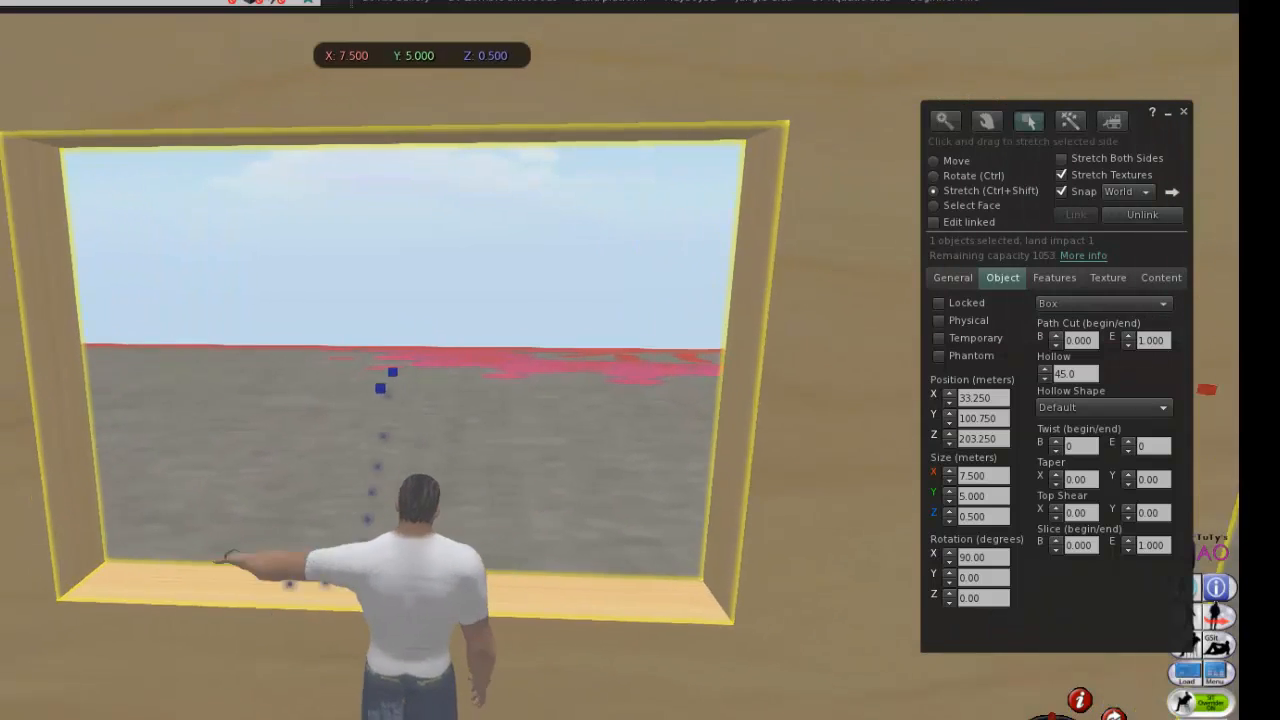
pyautogui.press('Left')
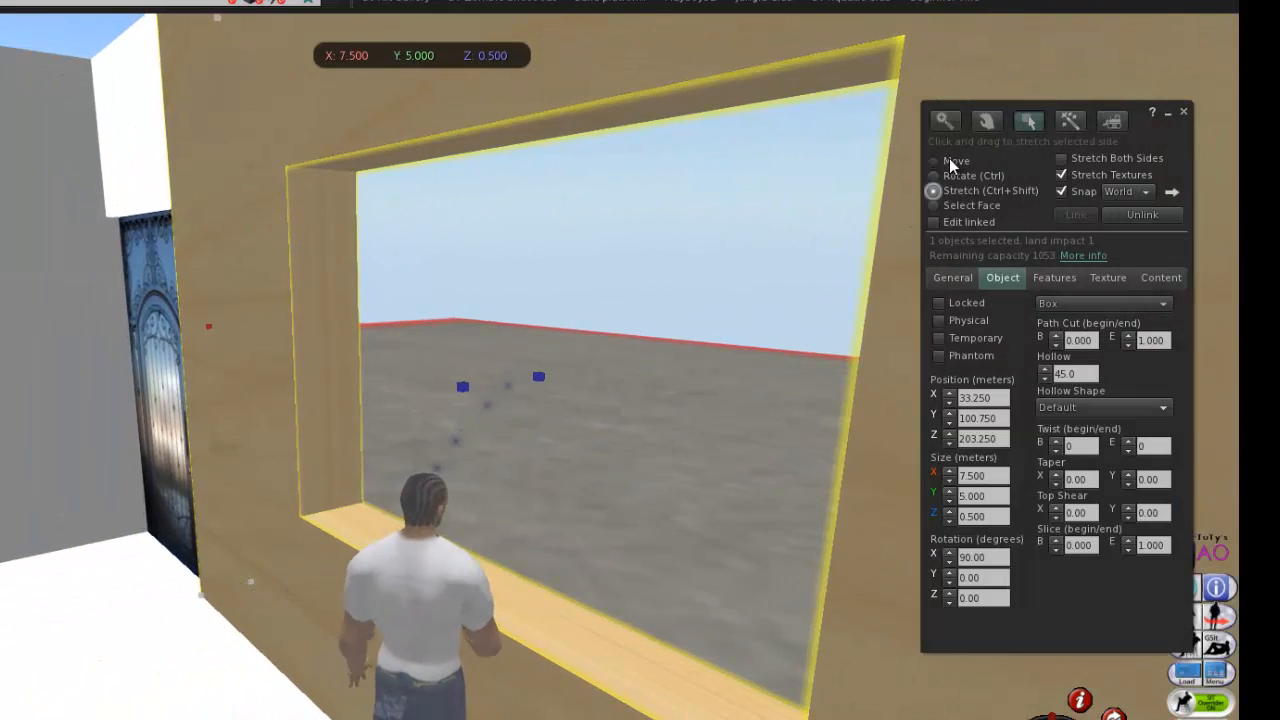
pyautogui.click(944, 162)
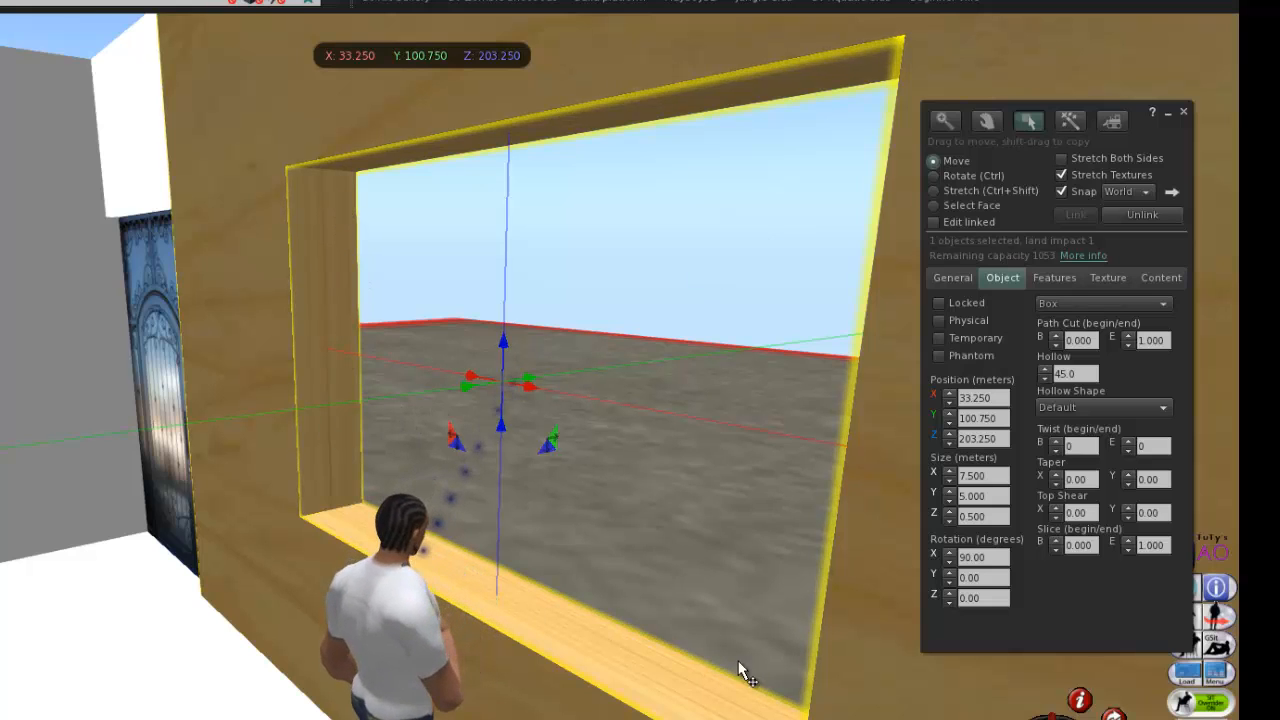
pyautogui.rightClick(594, 675)
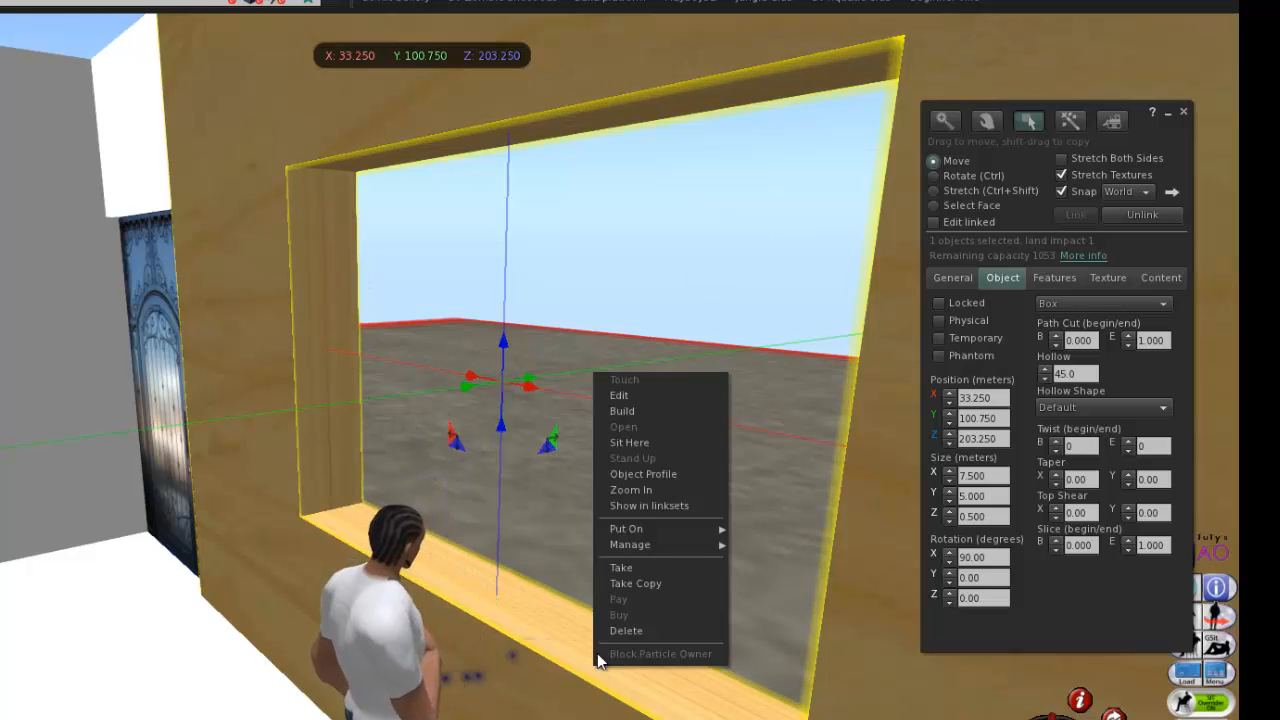
pyautogui.click(651, 410)
pyautogui.rightClick(542, 628)
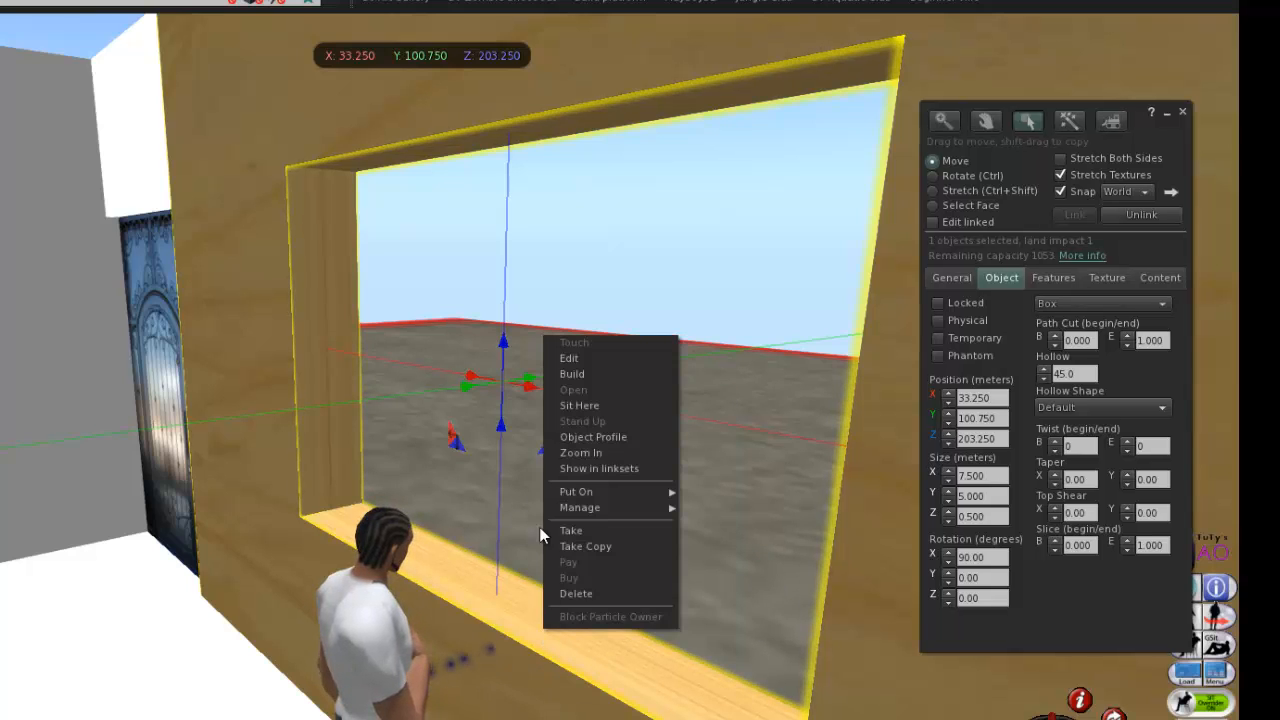
pyautogui.click(585, 374)
pyautogui.click(477, 588)
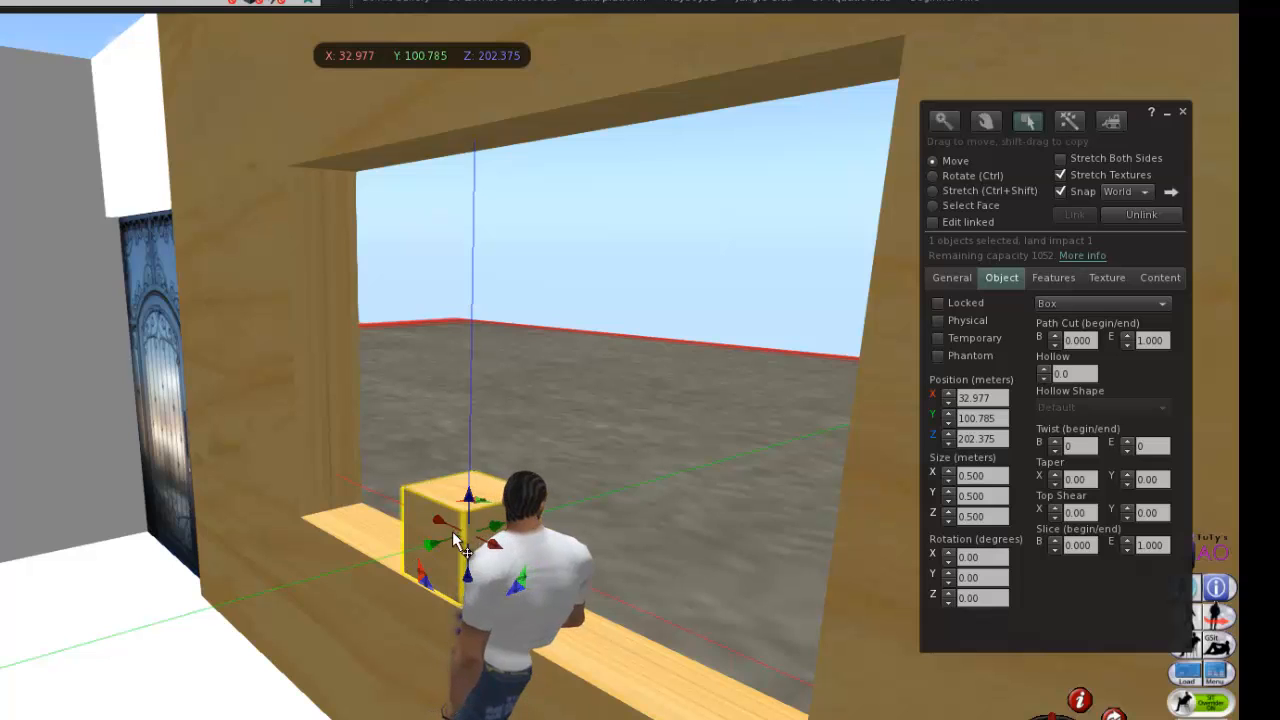
# Copy the wall section's Y position, 100.750, and apply it to the small box on the window sill.
pyautogui.click(306, 412)
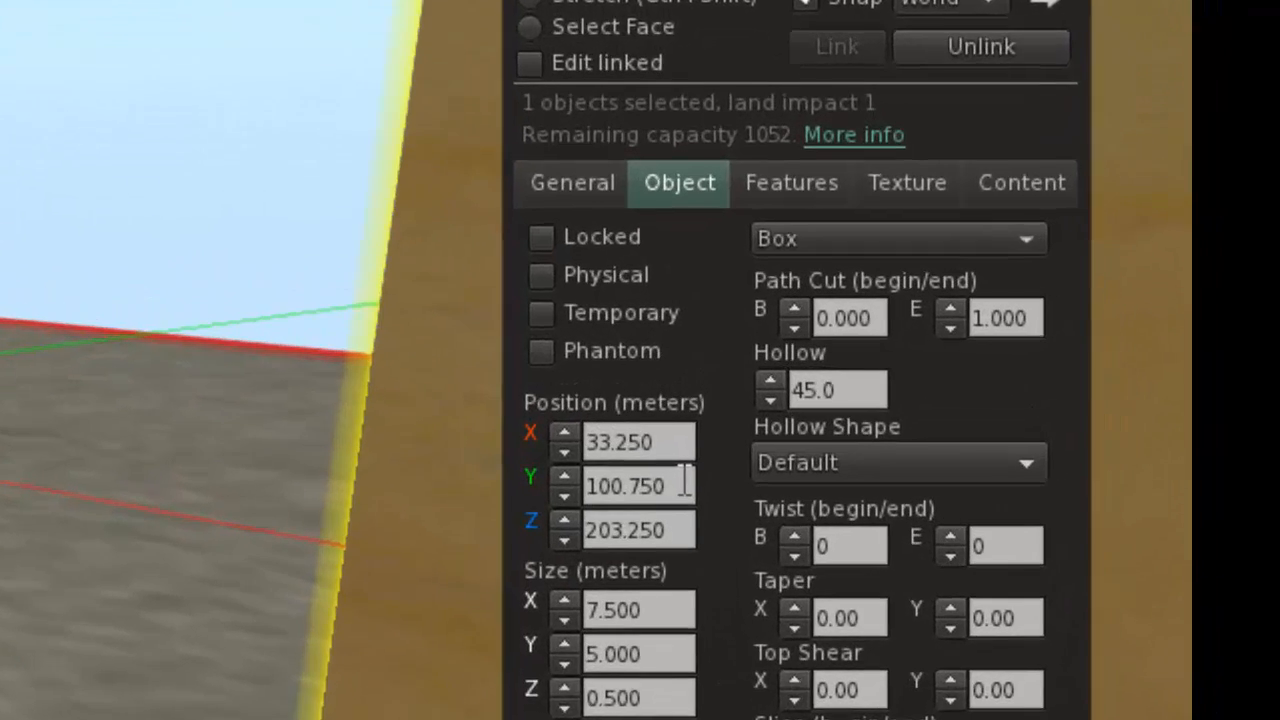
pyautogui.click(683, 482)
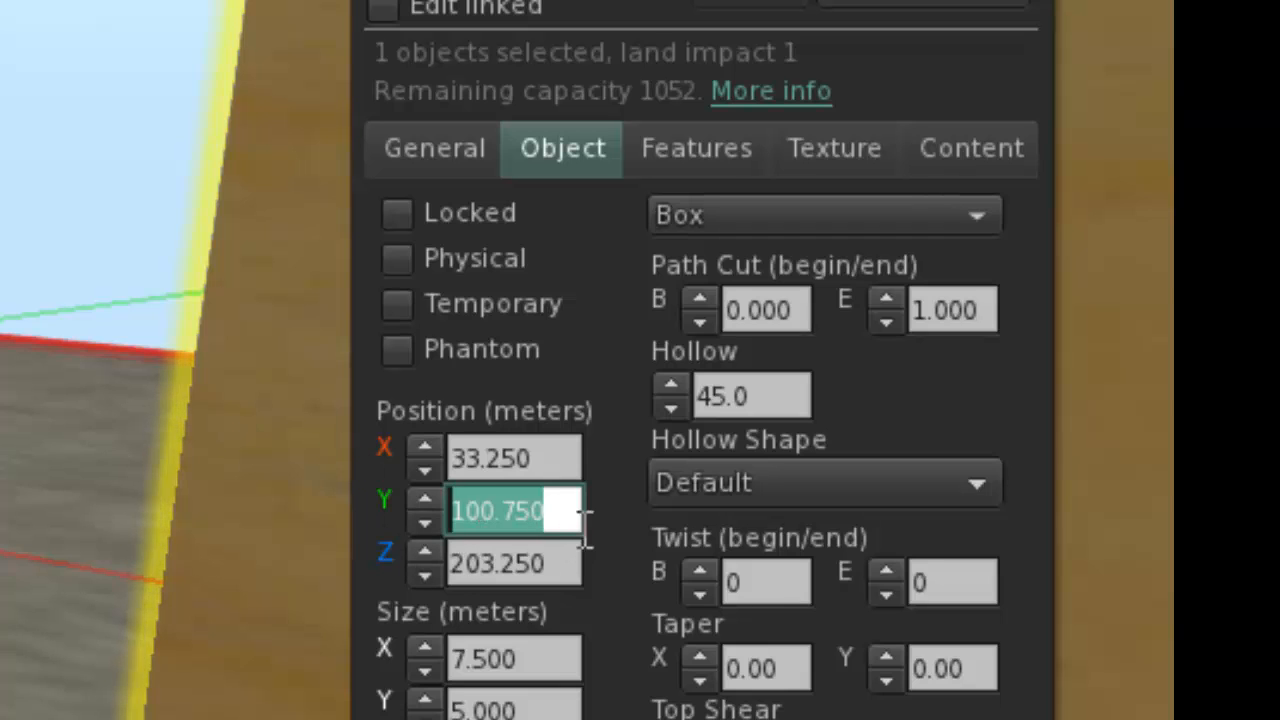
pyautogui.hotkey('ctrl', 'c')
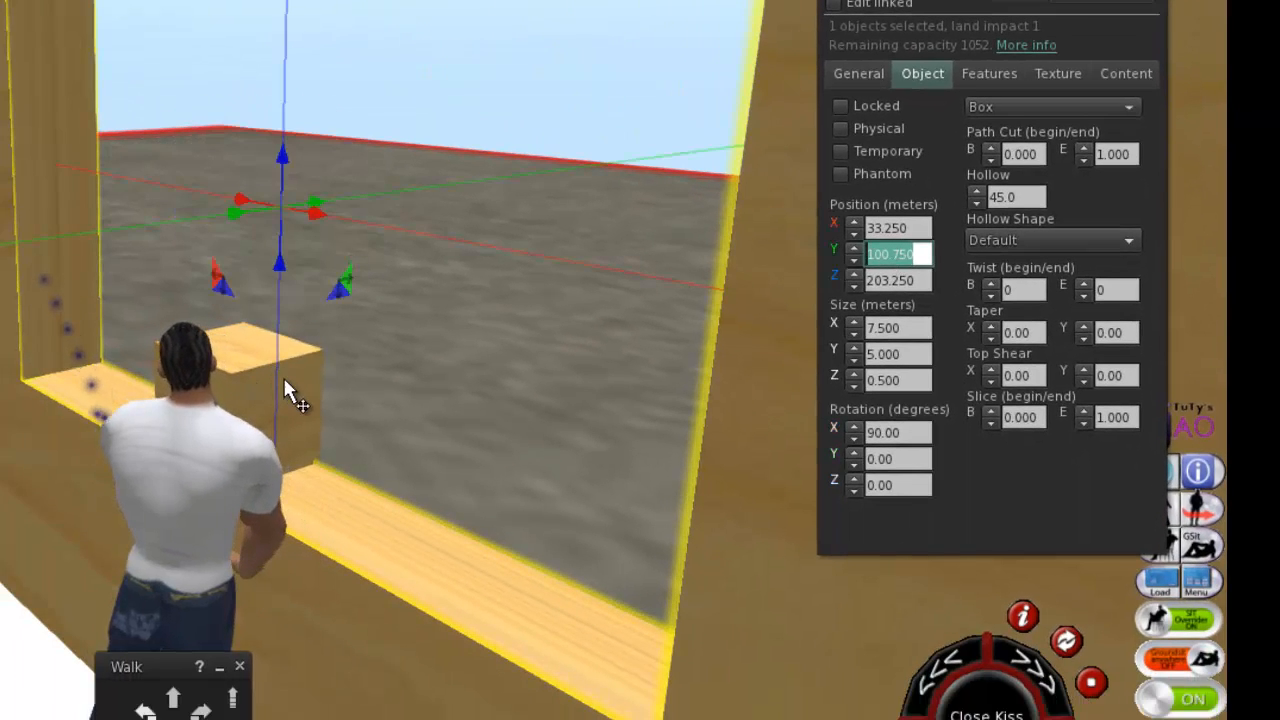
pyautogui.click(280, 382)
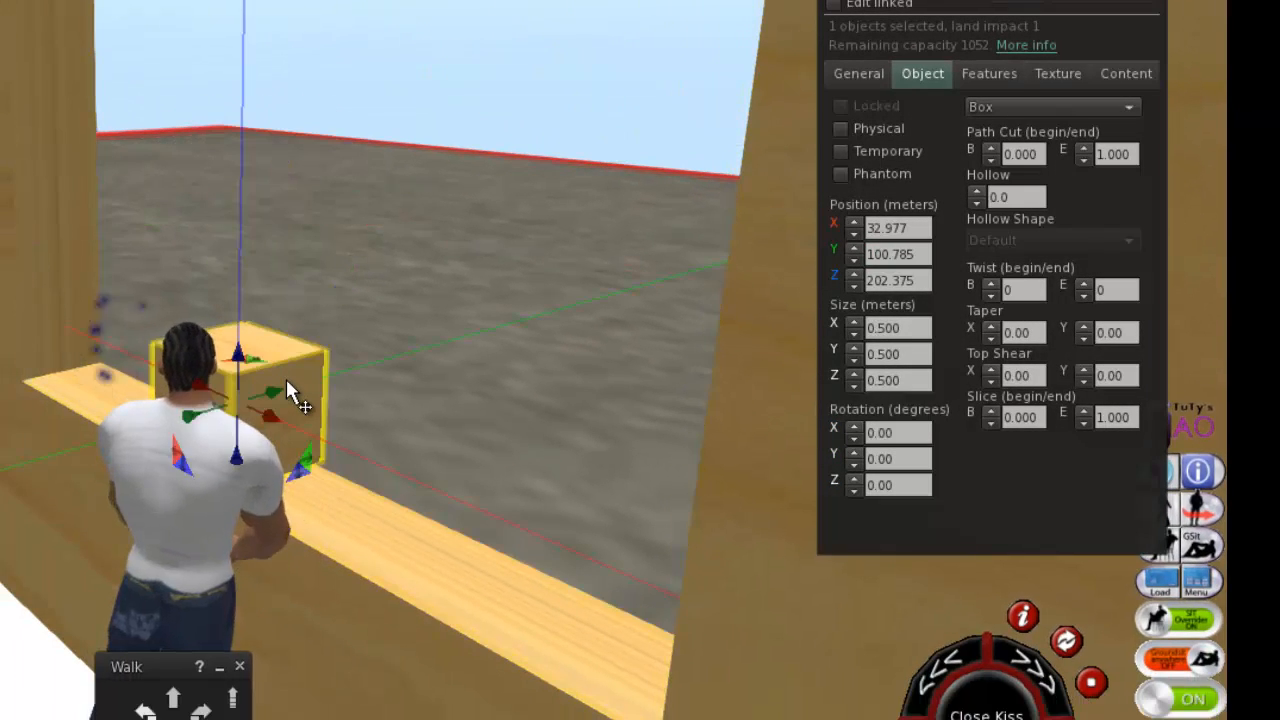
pyautogui.click(926, 254)
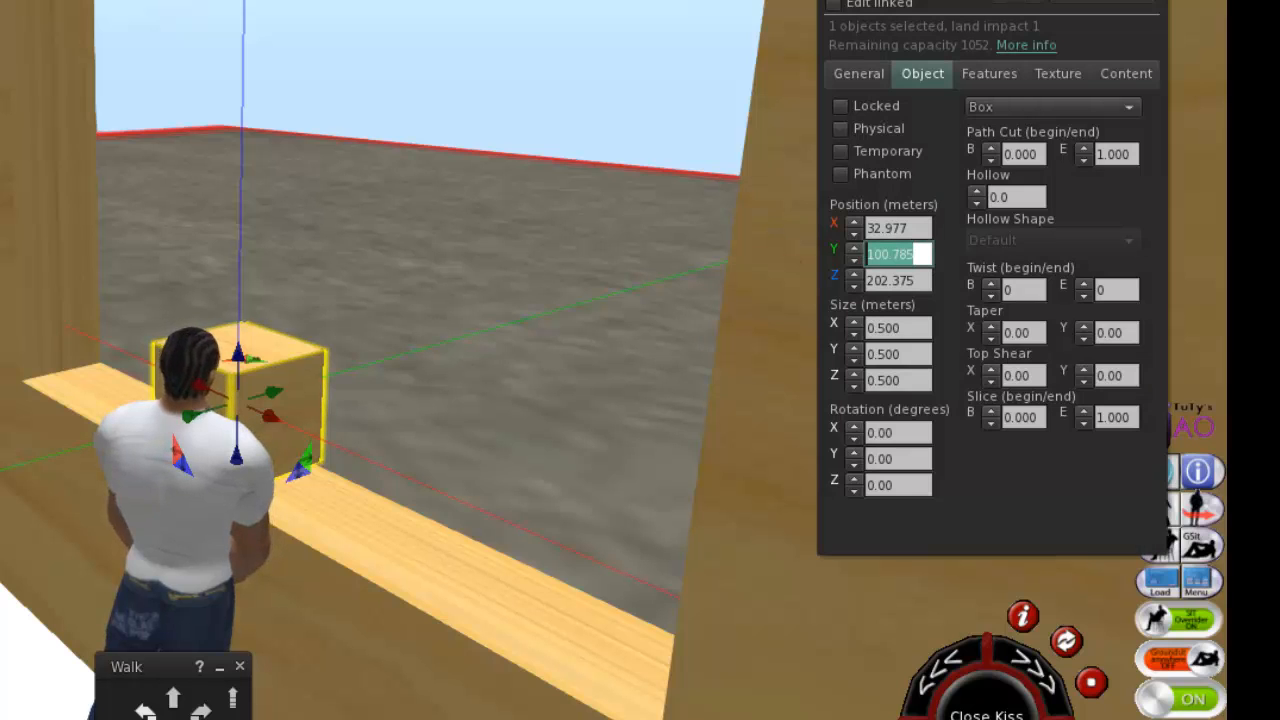
pyautogui.moveTo(942, 232); pyautogui.dragTo(305, 281)
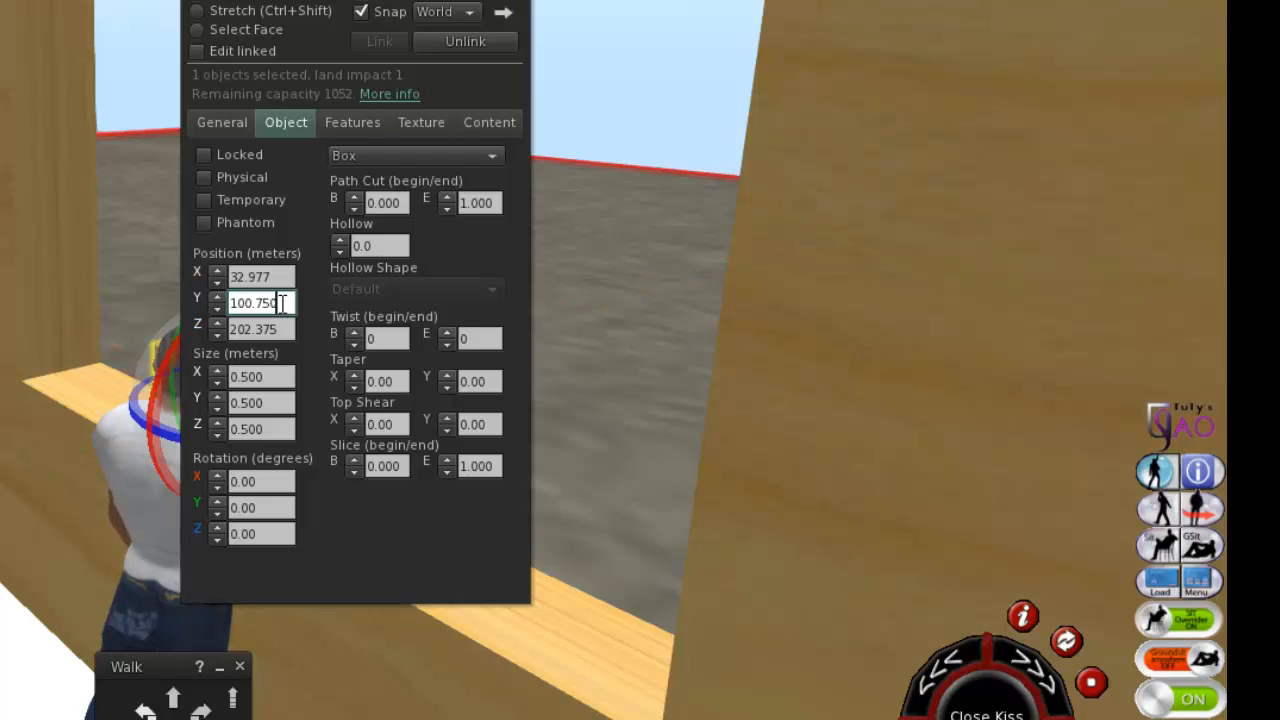
pyautogui.press('Return')
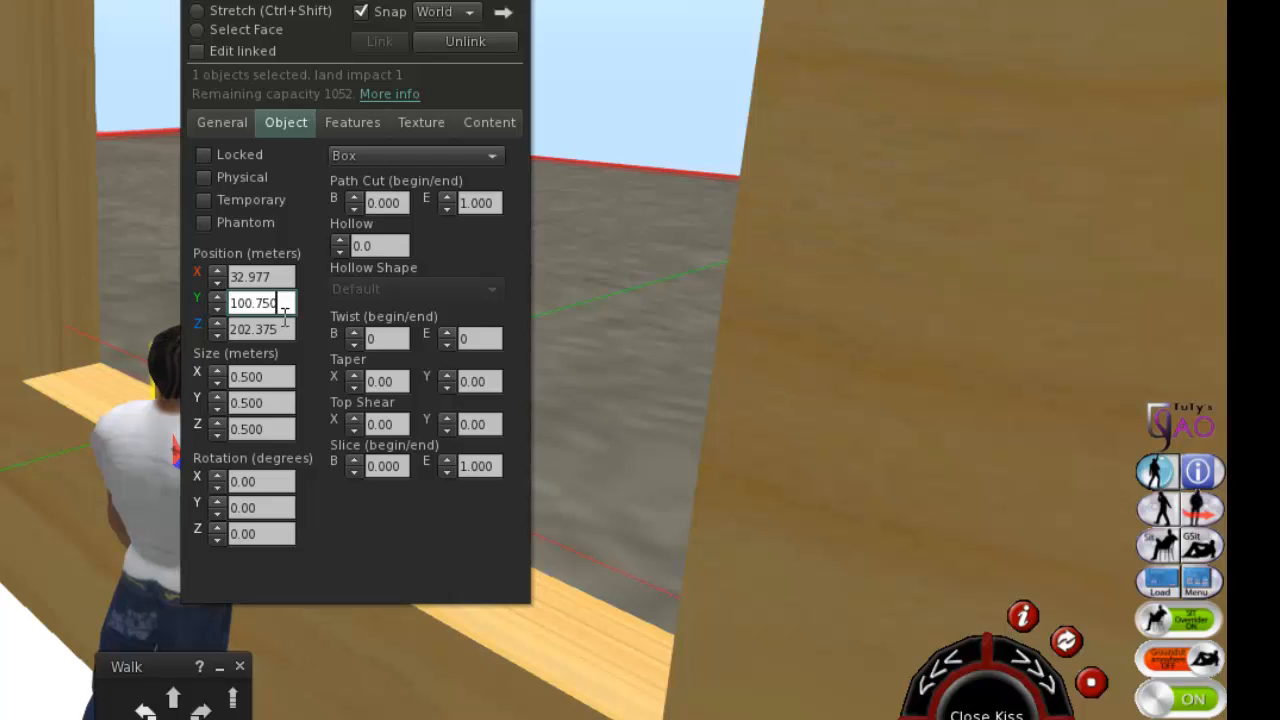
pyautogui.press('Return')
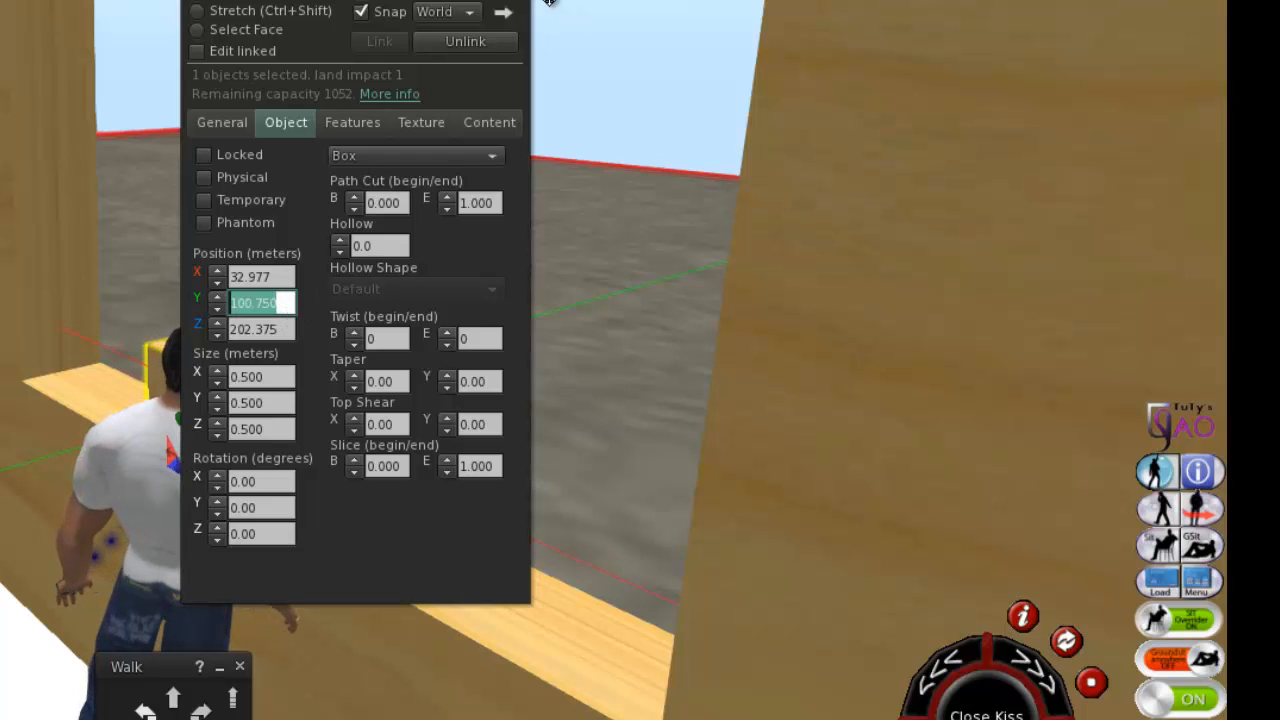
pyautogui.moveTo(350, 1); pyautogui.dragTo(662, 7)
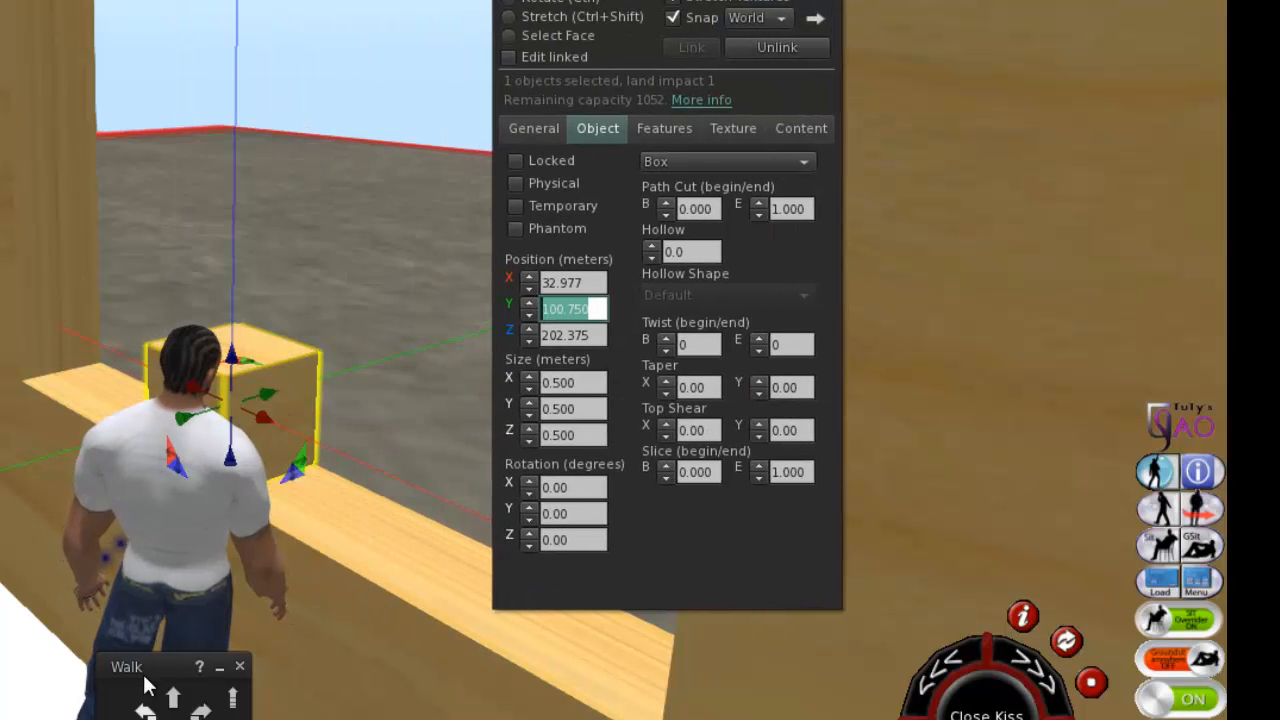
# Stretch the small box upward to the top of the window opening, giving it a Z size of 2.248 m.
pyautogui.keyDown('alt'); pyautogui.moveTo(272, 420); pyautogui.dragTo(380, 420); pyautogui.keyUp('alt')
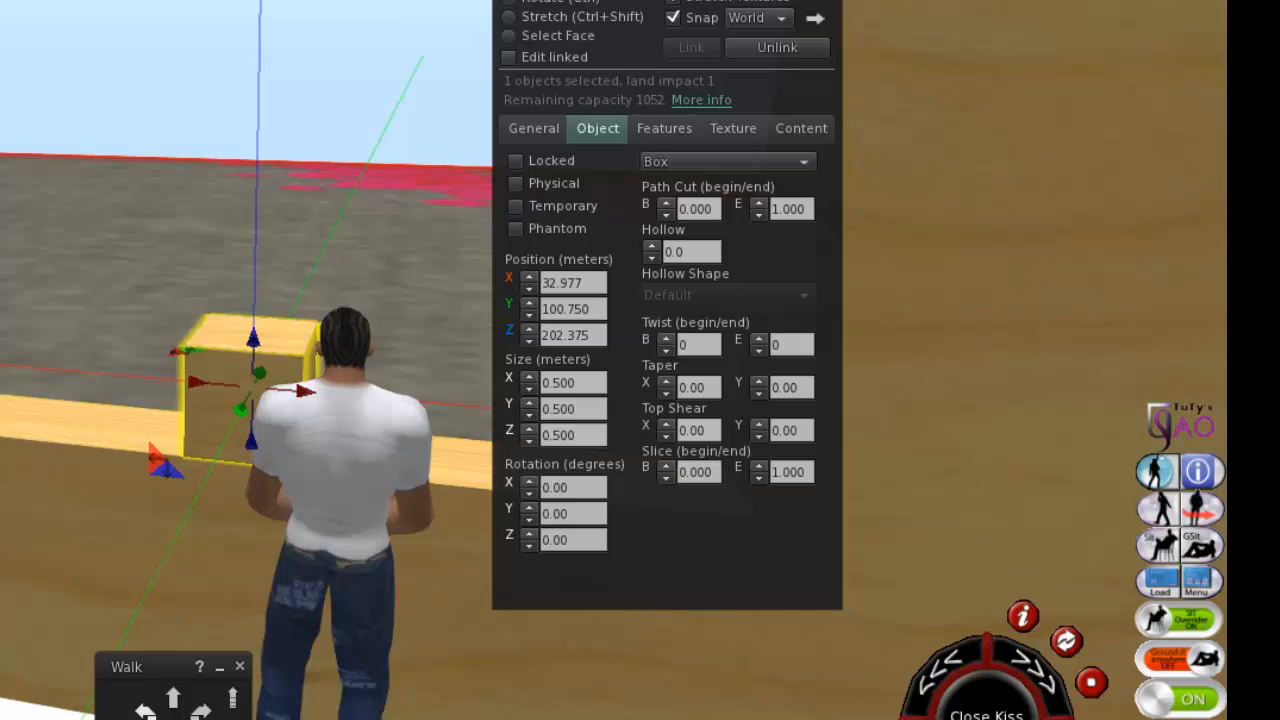
pyautogui.click(534, 16)
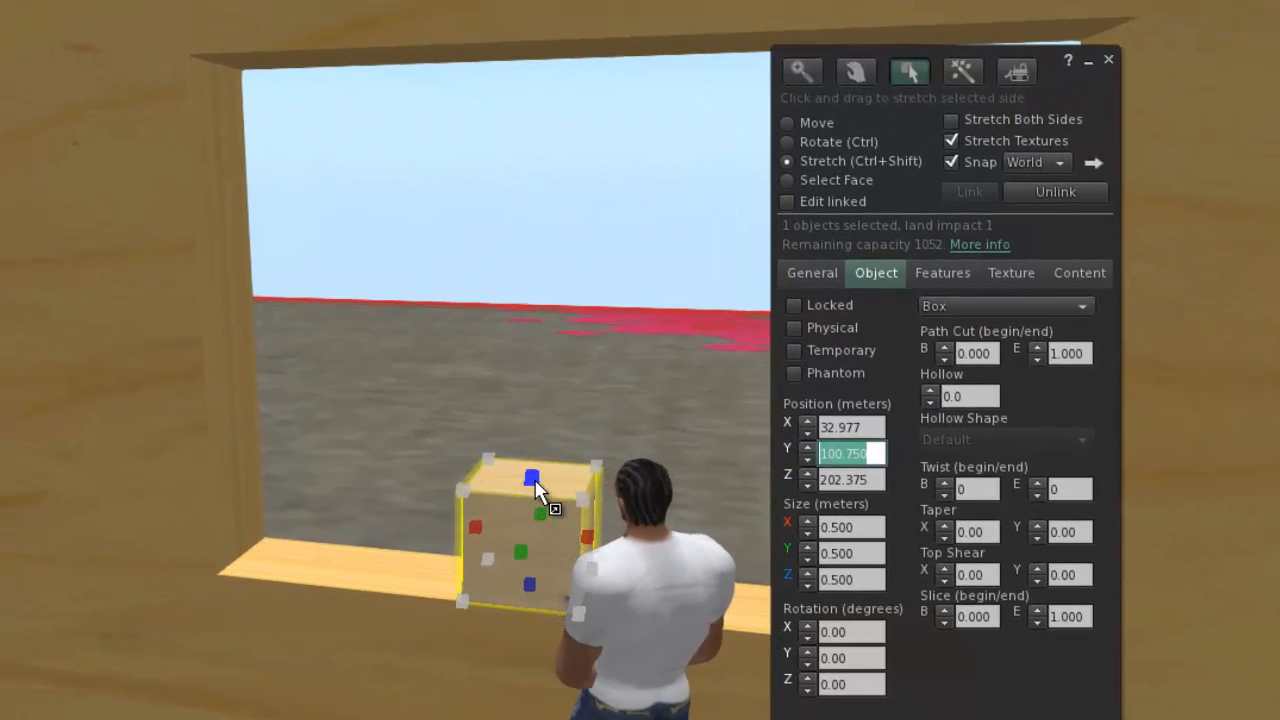
pyautogui.moveTo(411, 416); pyautogui.dragTo(576, 21)
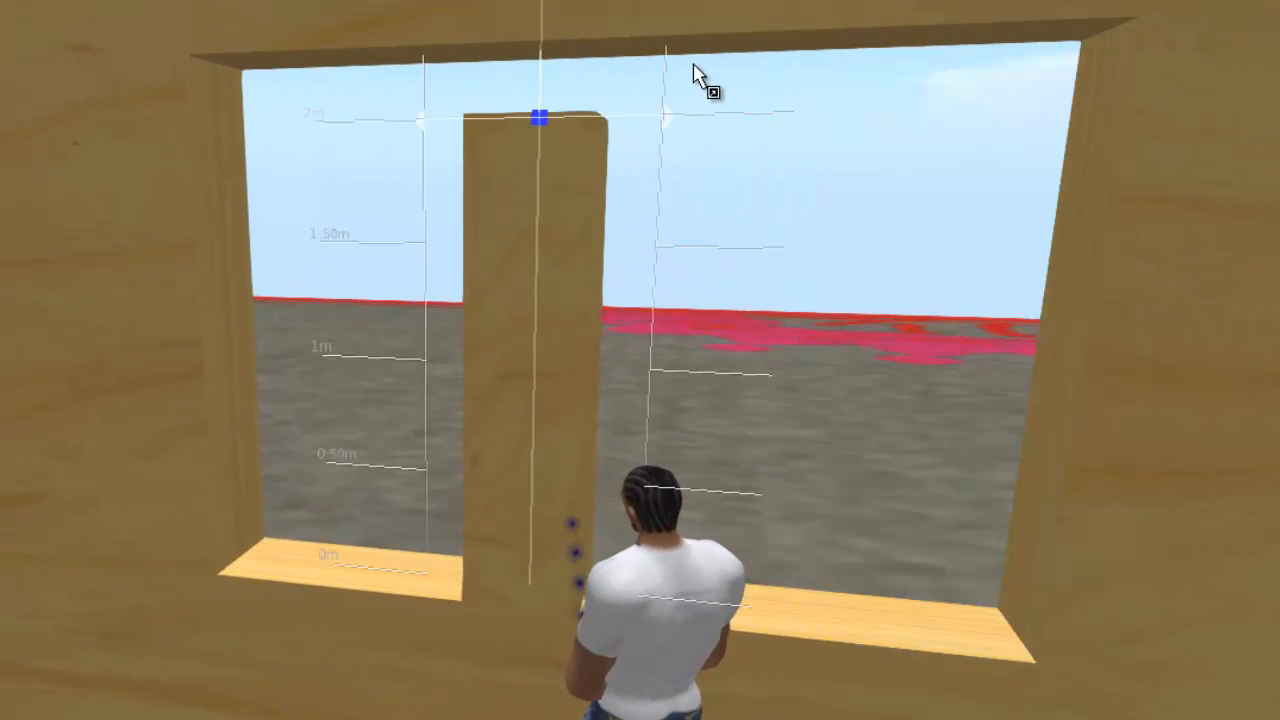
pyautogui.moveTo(697, 75); pyautogui.dragTo(600, 50)
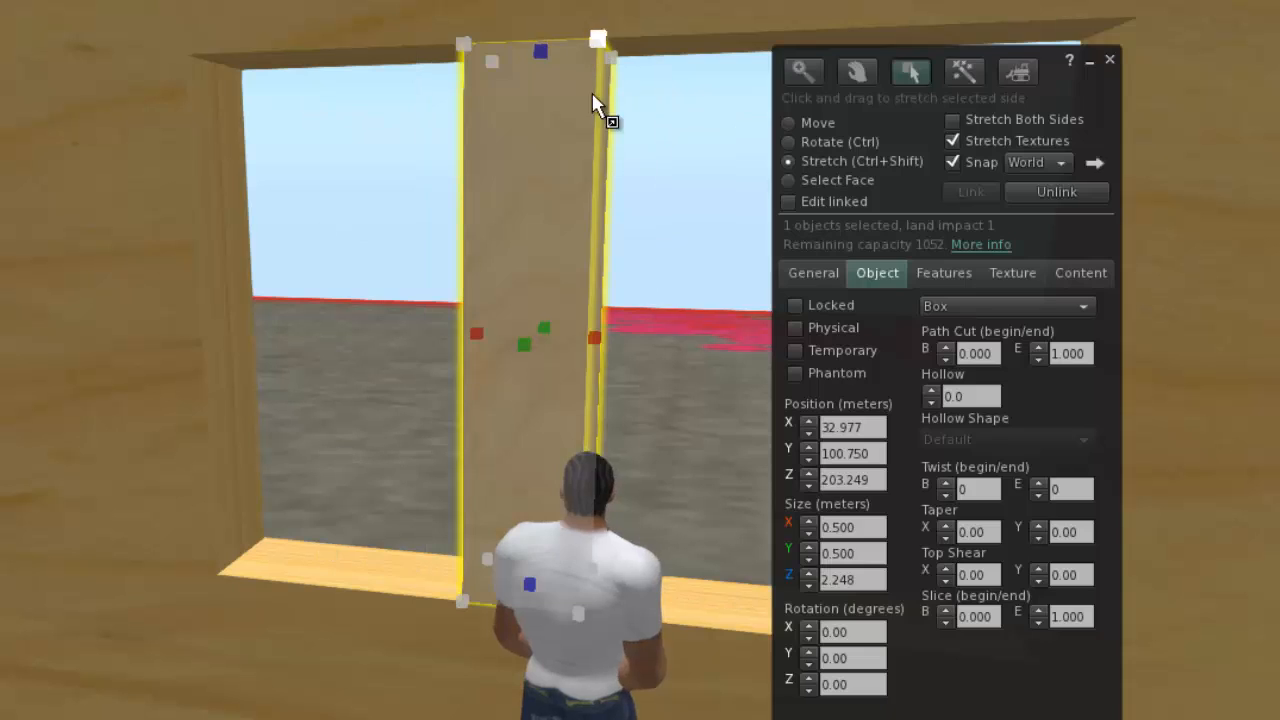
# Color the wall section cyan (0, 255, 255) and replace its wood texture with the blank one.
pyautogui.rightClick(73, 214)
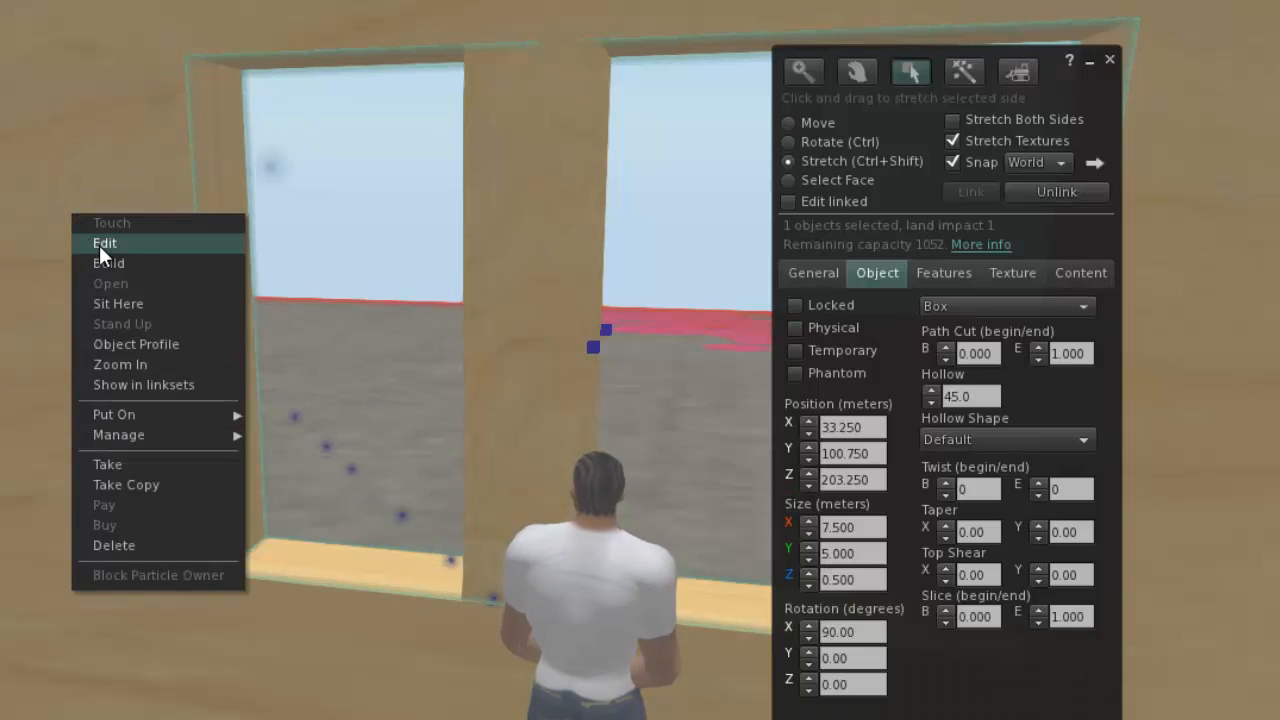
pyautogui.click(100, 244)
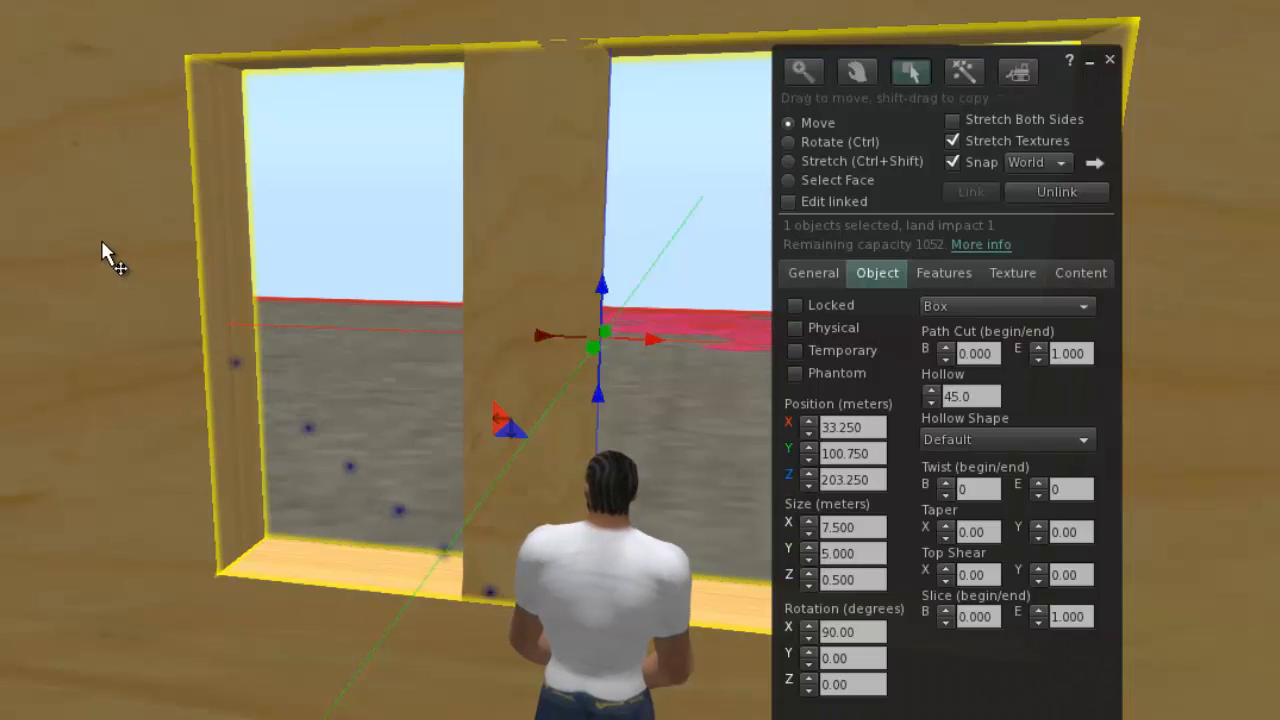
pyautogui.click(1035, 273)
pyautogui.click(819, 336)
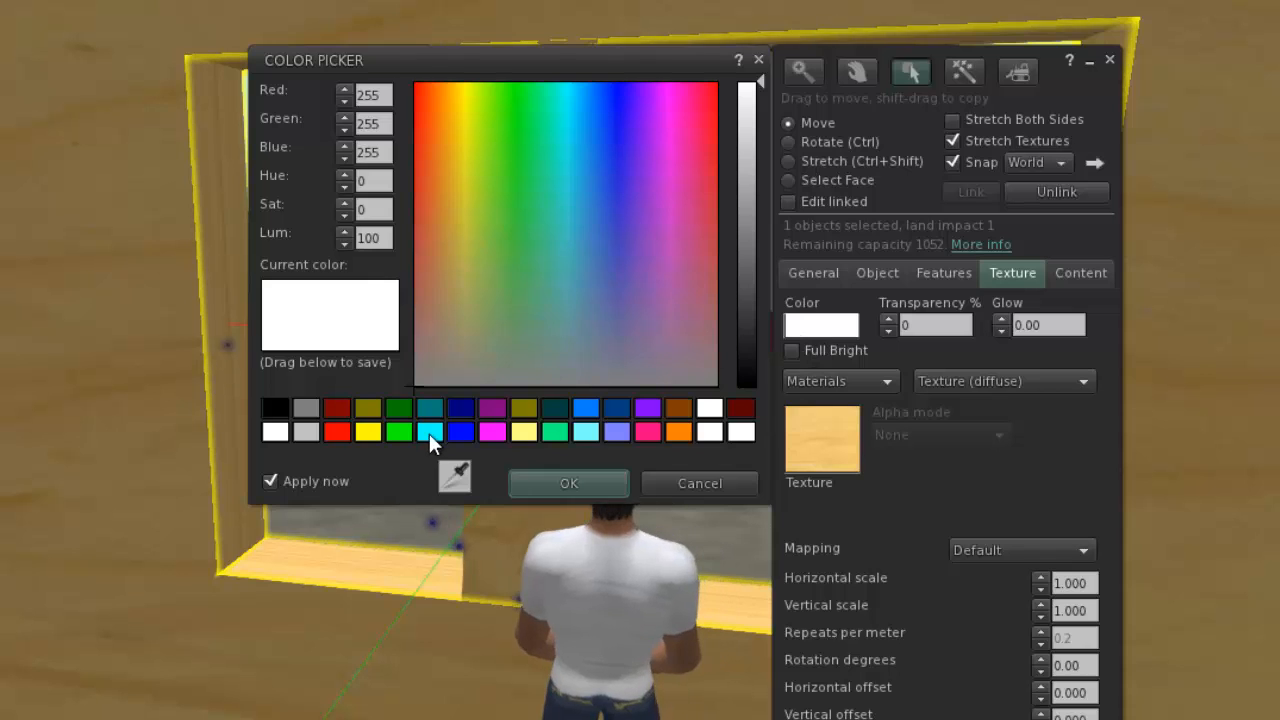
pyautogui.click(422, 434)
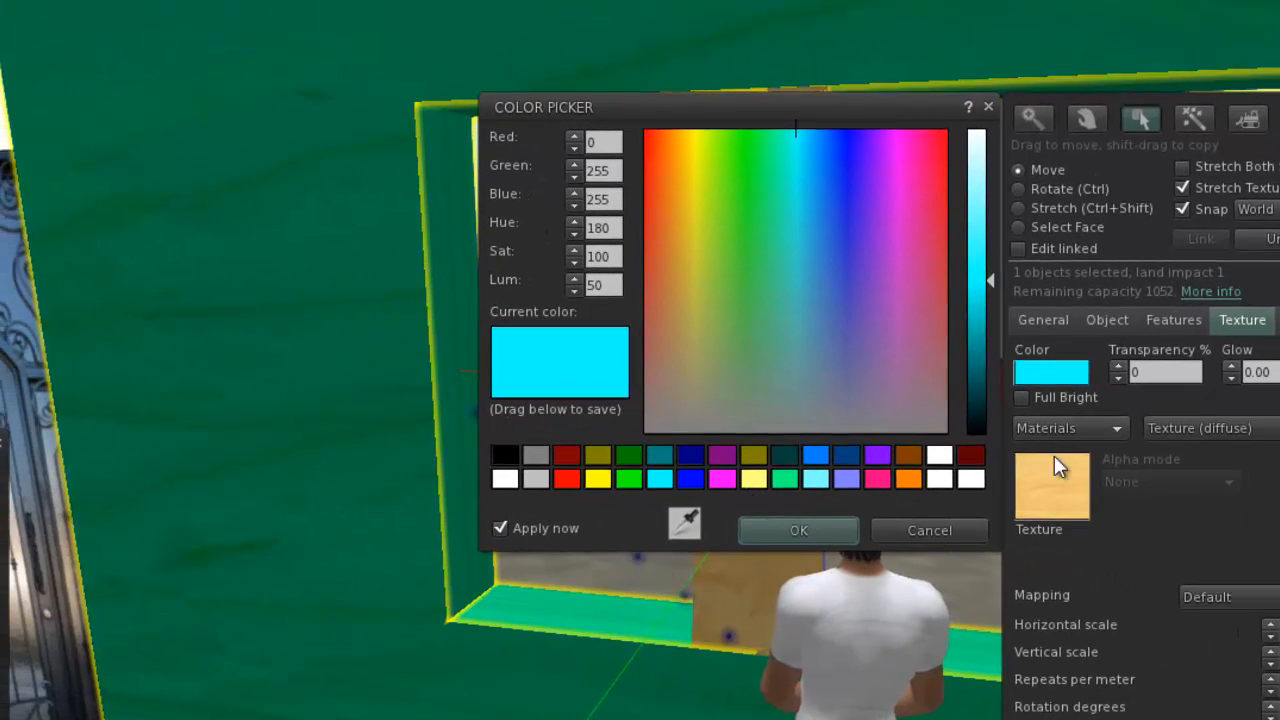
pyautogui.click(968, 455)
pyautogui.click(158, 391)
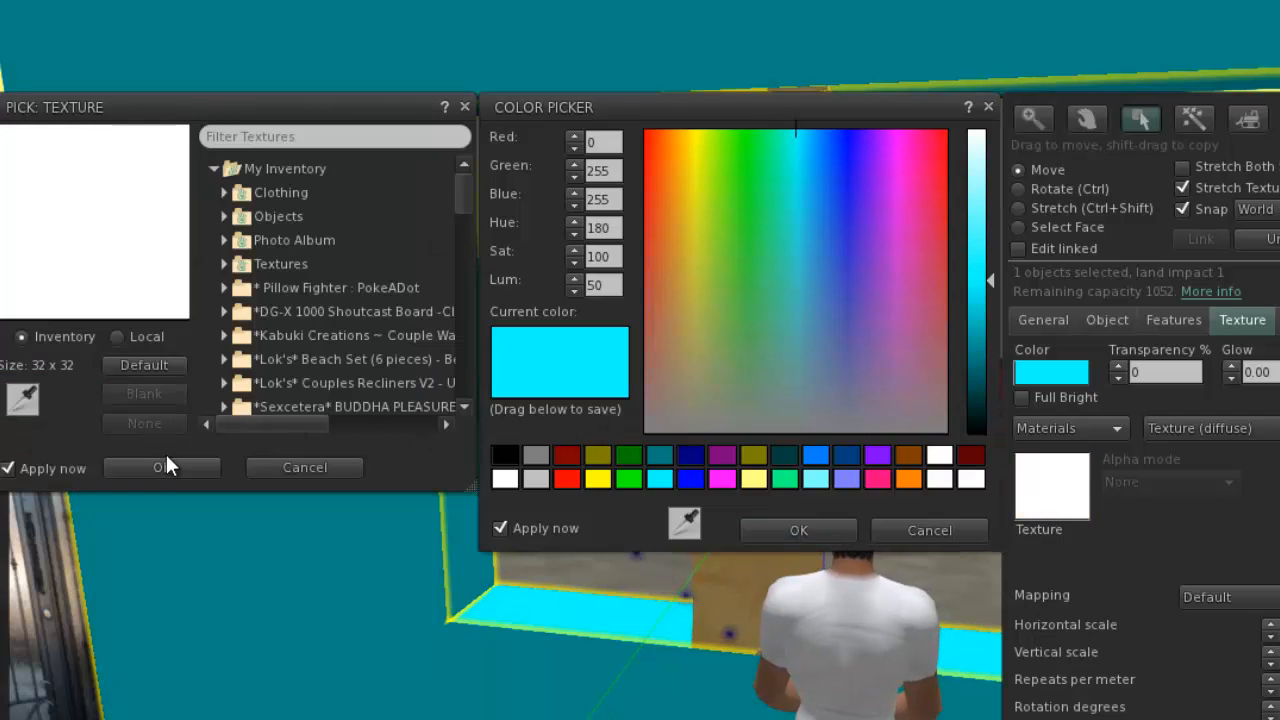
pyautogui.click(172, 466)
# Color the vertical post in the window opening black.
pyautogui.click(729, 588)
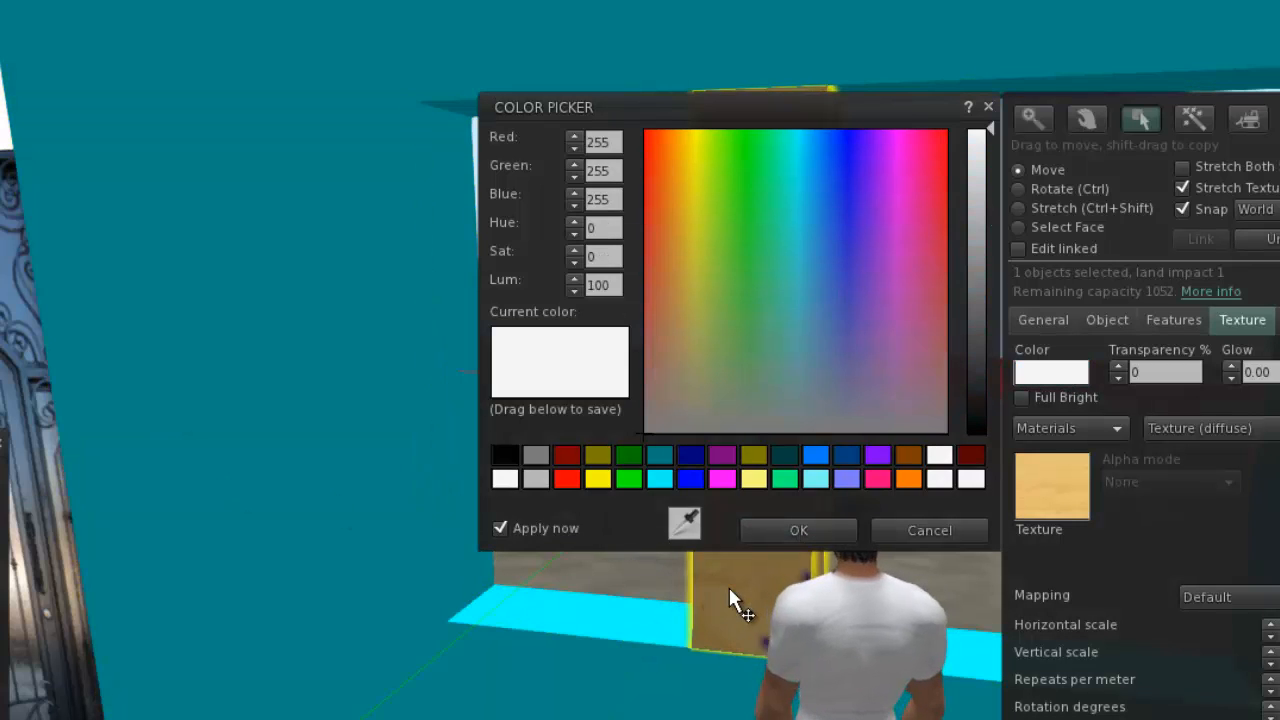
pyautogui.click(505, 455)
pyautogui.click(843, 538)
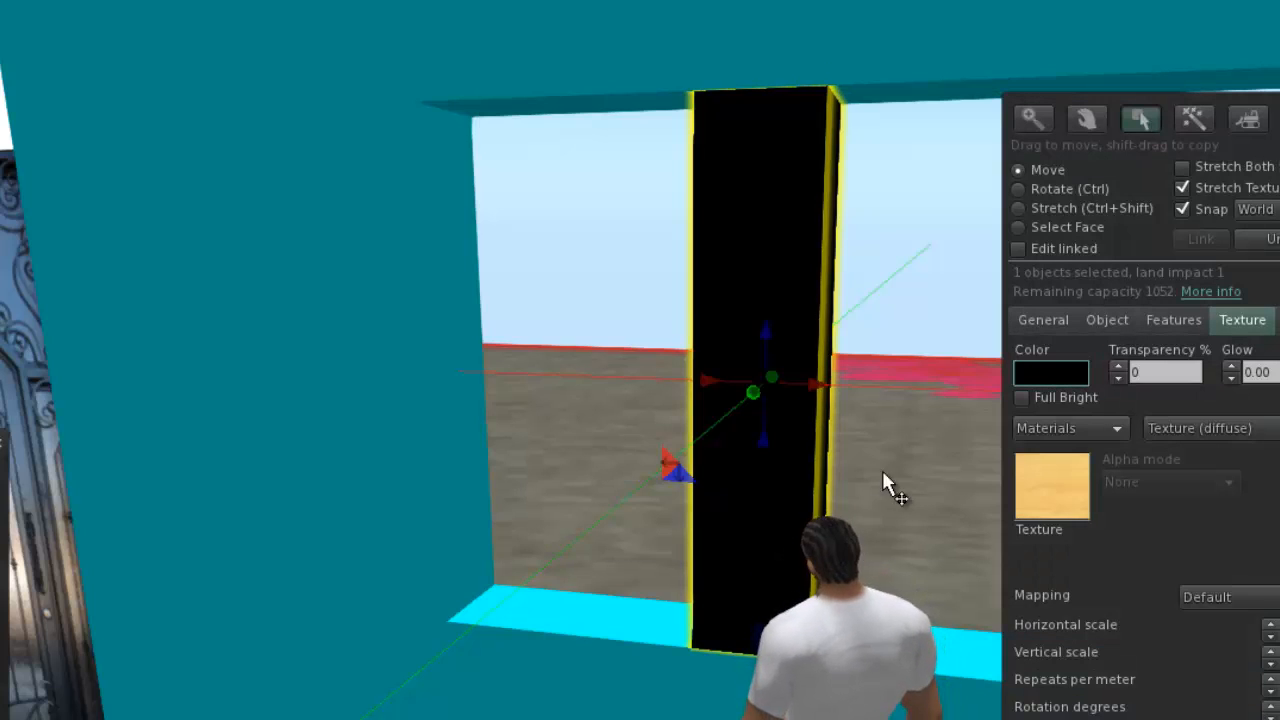
# Stretch the black post sideways until it meets the door-side edge of the window opening.
pyautogui.click(1069, 210)
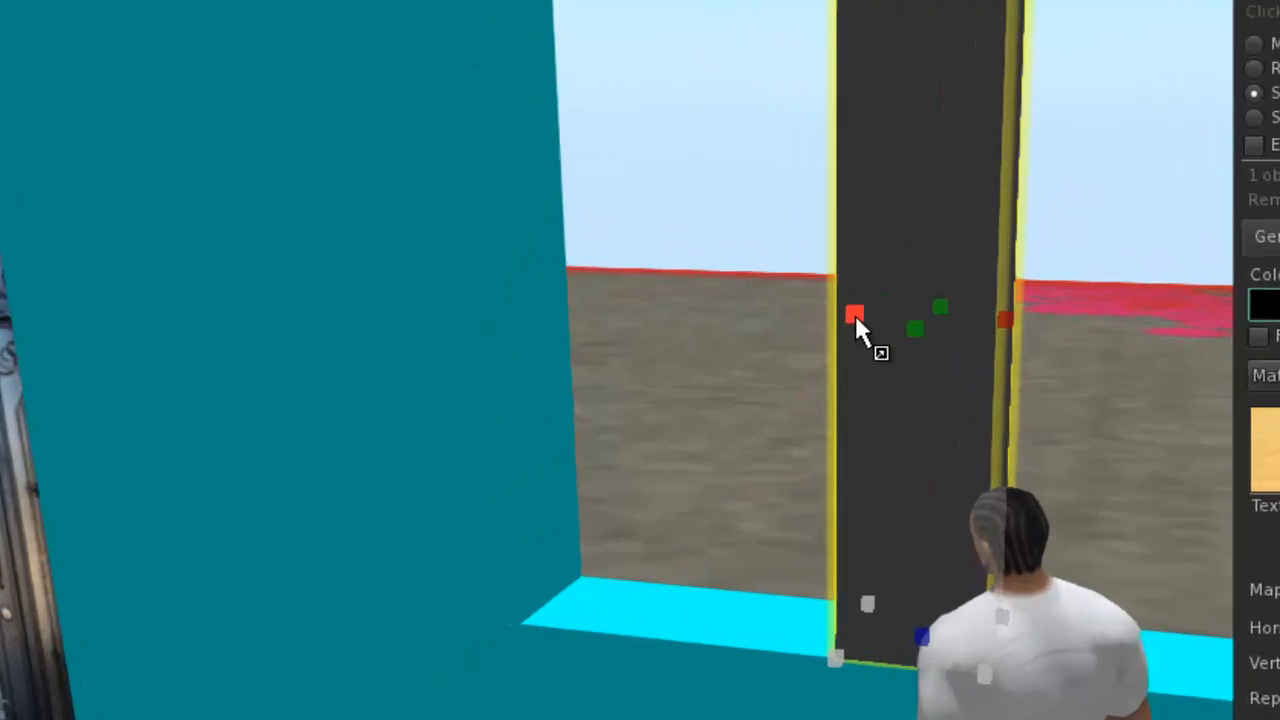
pyautogui.moveTo(856, 317); pyautogui.dragTo(548, 257)
pyautogui.moveTo(911, 10); pyautogui.dragTo(888, 5)
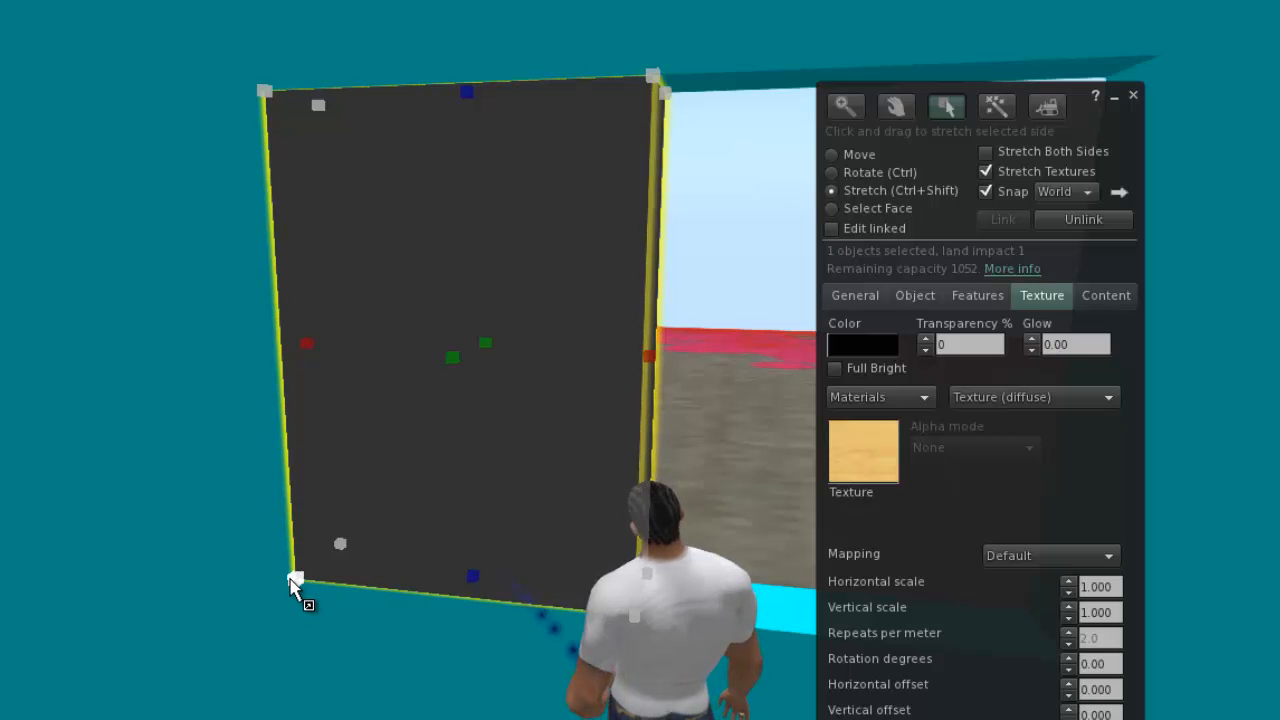
pyautogui.moveTo(308, 346)
pyautogui.mouseDown()
pyautogui.moveTo(325, 345)
pyautogui.moveTo(309, 350)
pyautogui.mouseUp()
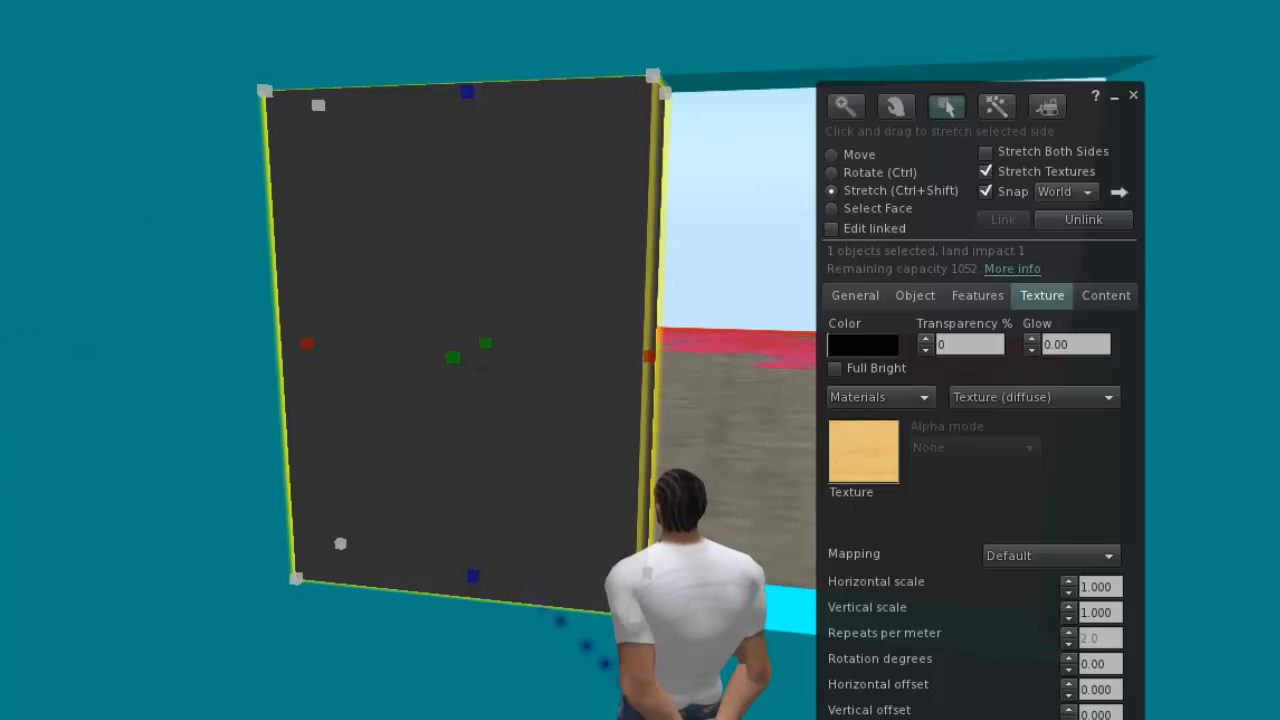
# Stretch the black box's other side across to the far edge of the window opening.
pyautogui.press('Right')
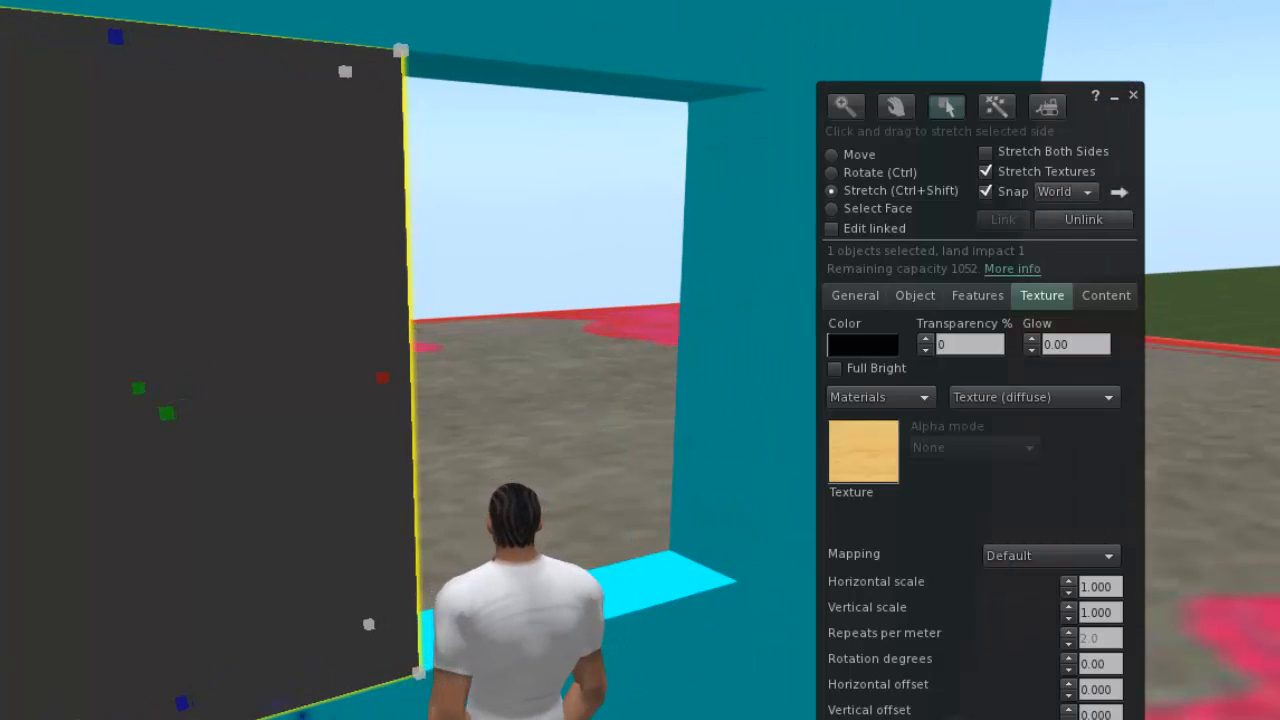
pyautogui.press('Right')
pyautogui.press('Left')
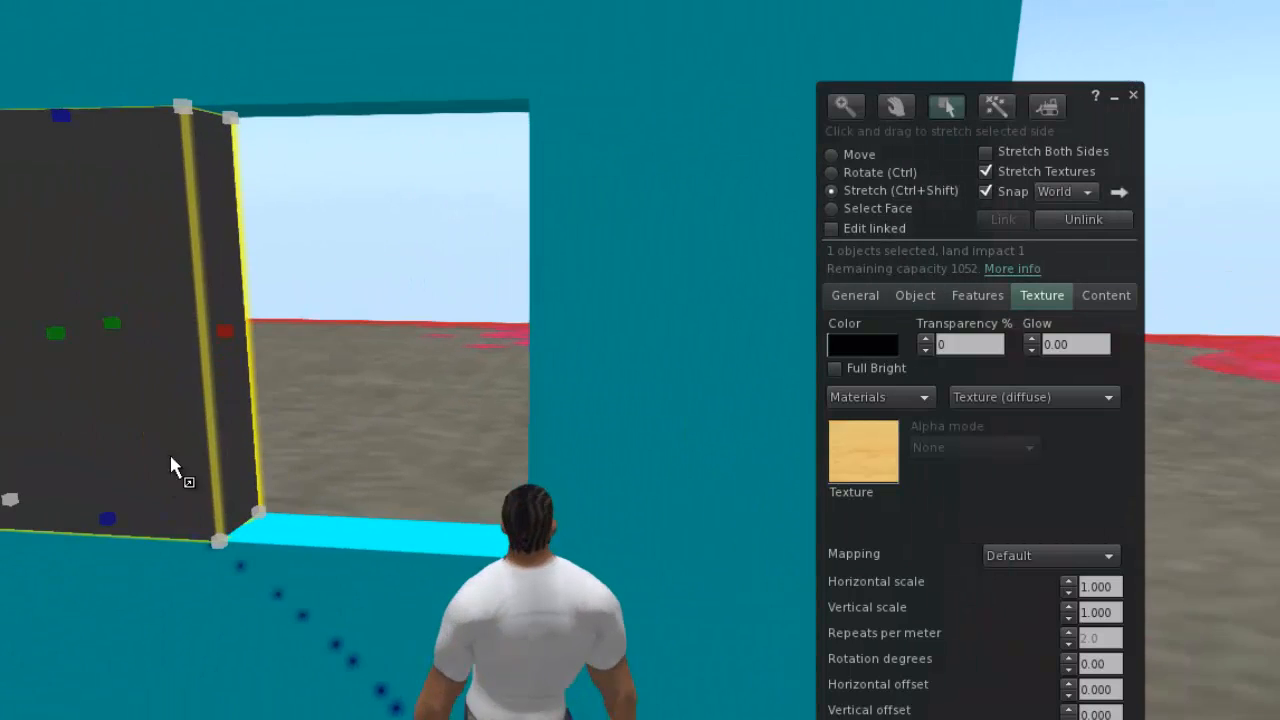
pyautogui.moveTo(240, 343); pyautogui.dragTo(530, 342)
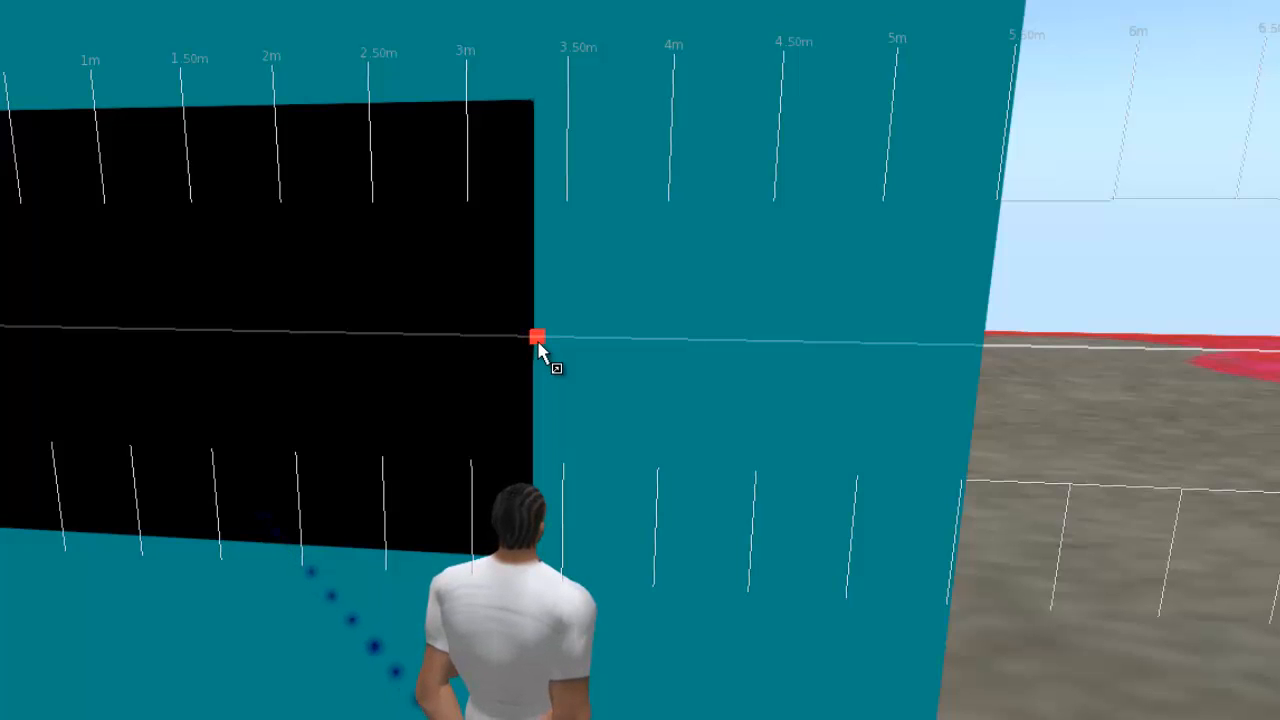
pyautogui.moveTo(537, 340); pyautogui.dragTo(537, 340)
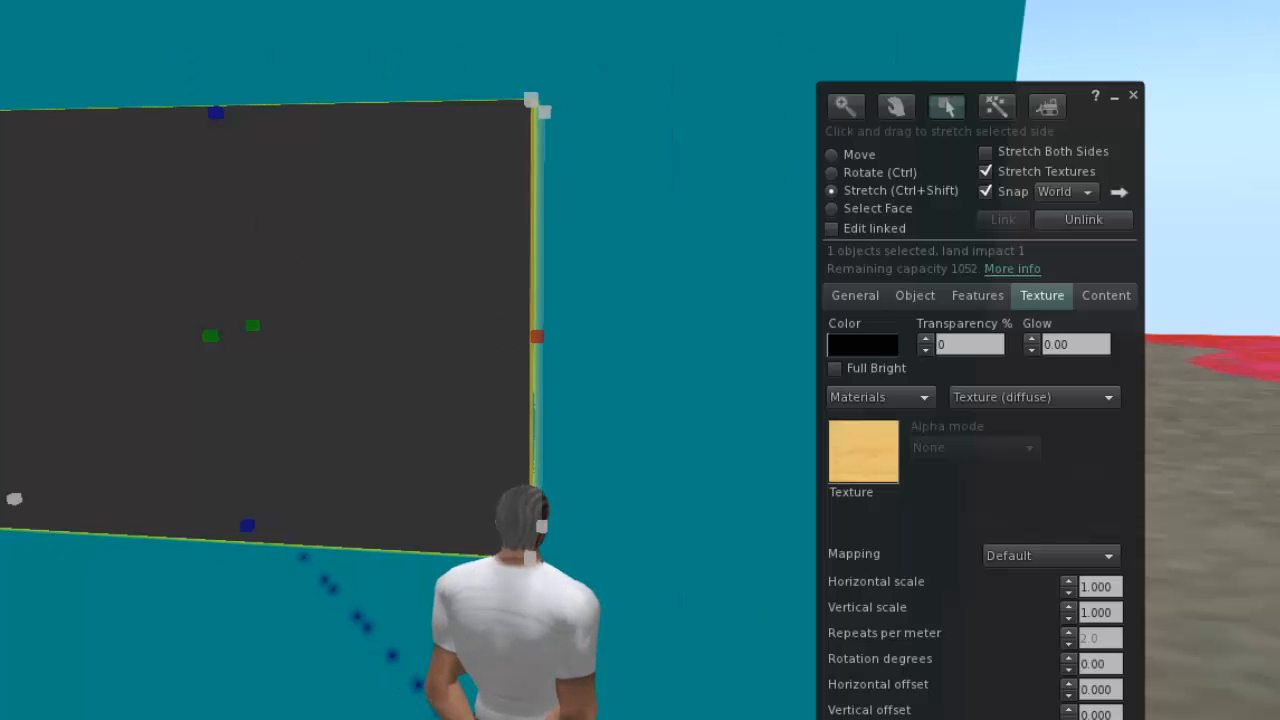
# Fine-tune the black box's far side flush with the window opening's edge, giving an X size of 3.364 m.
pyautogui.keyDown('alt'); pyautogui.moveTo(408, 380); pyautogui.dragTo(515, 380); pyautogui.keyUp('alt')
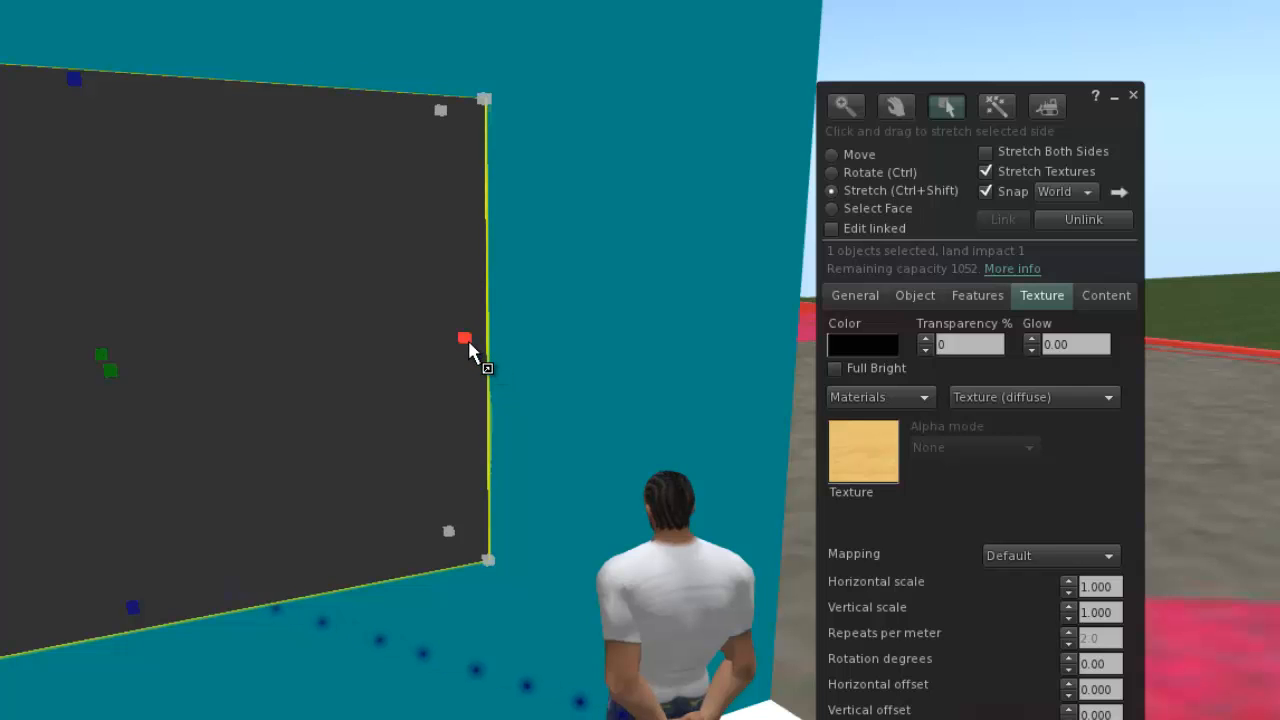
pyautogui.moveTo(468, 340); pyautogui.dragTo(459, 342)
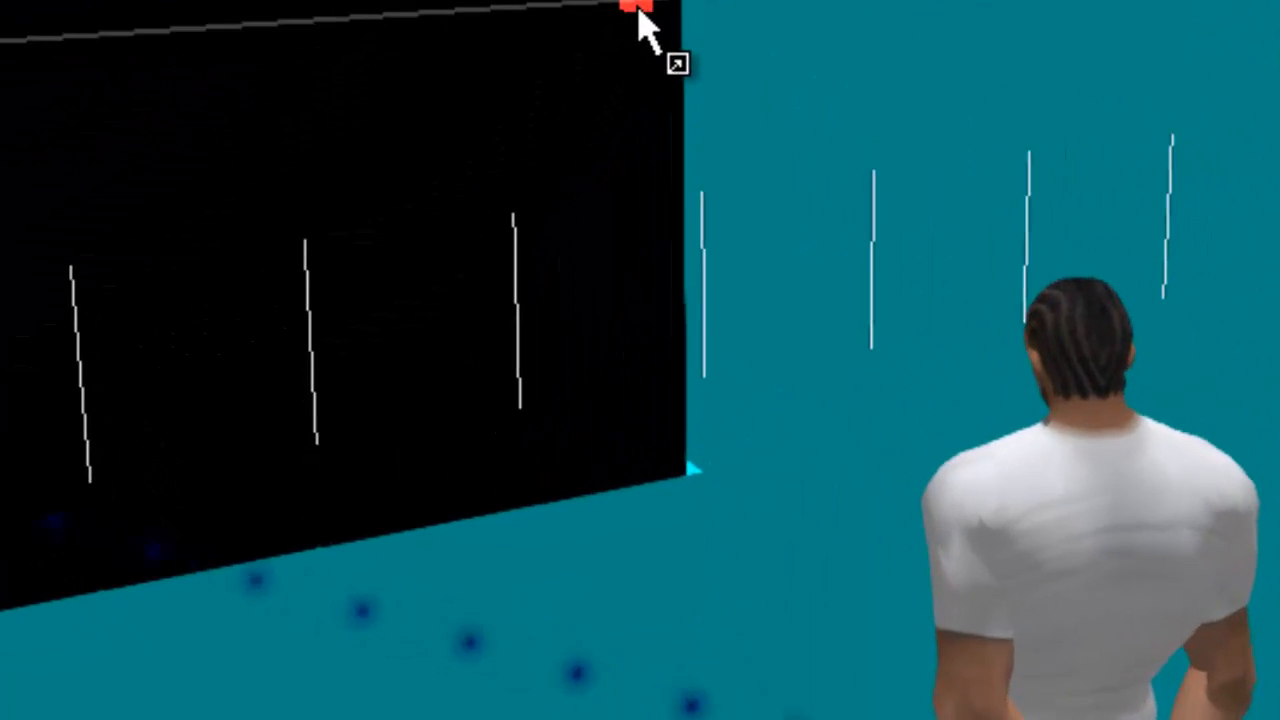
pyautogui.moveTo(638, 14); pyautogui.dragTo(415, 30)
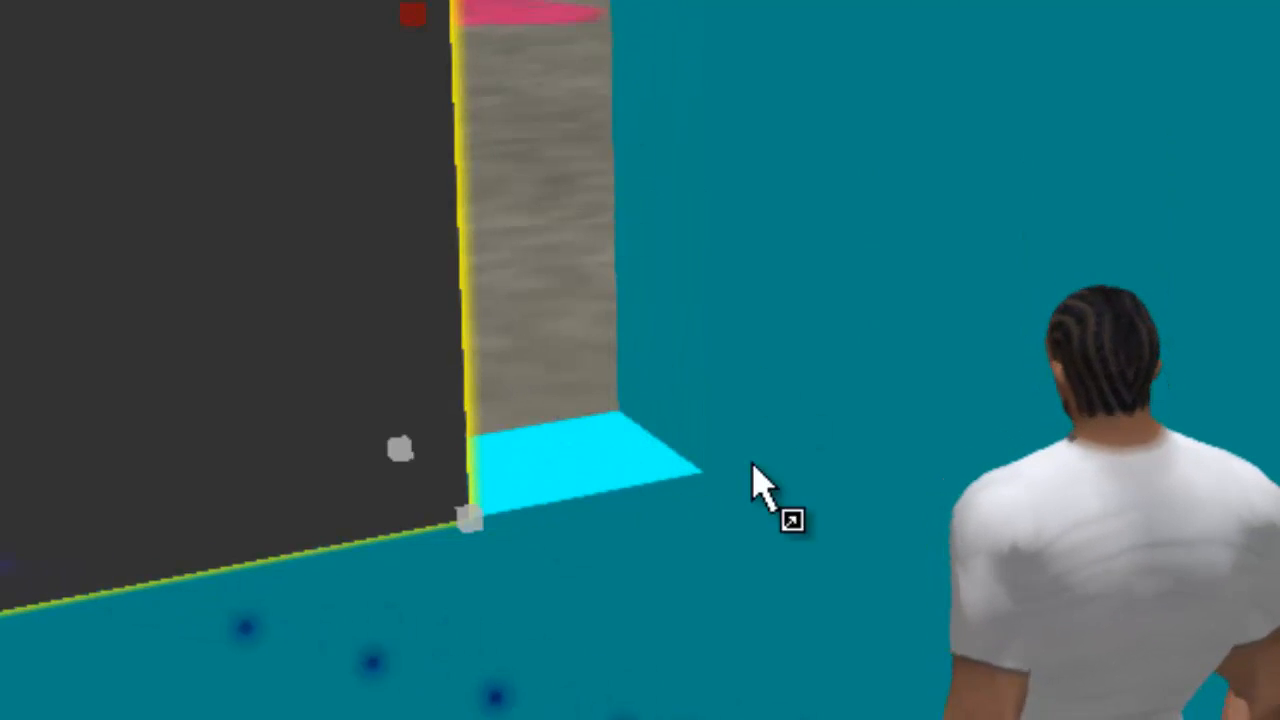
pyautogui.moveTo(418, 16); pyautogui.dragTo(653, 22)
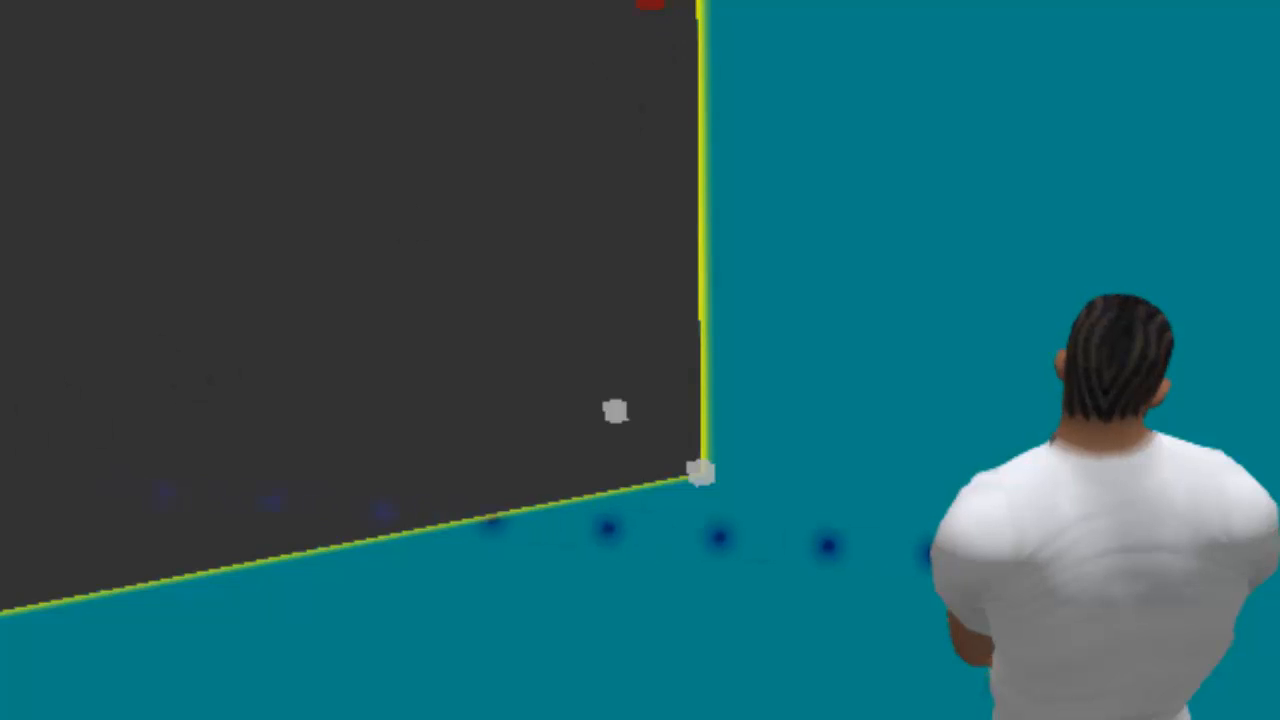
pyautogui.keyDown('alt'); pyautogui.moveTo(64, 356); pyautogui.dragTo(30, 376); pyautogui.keyUp('alt')
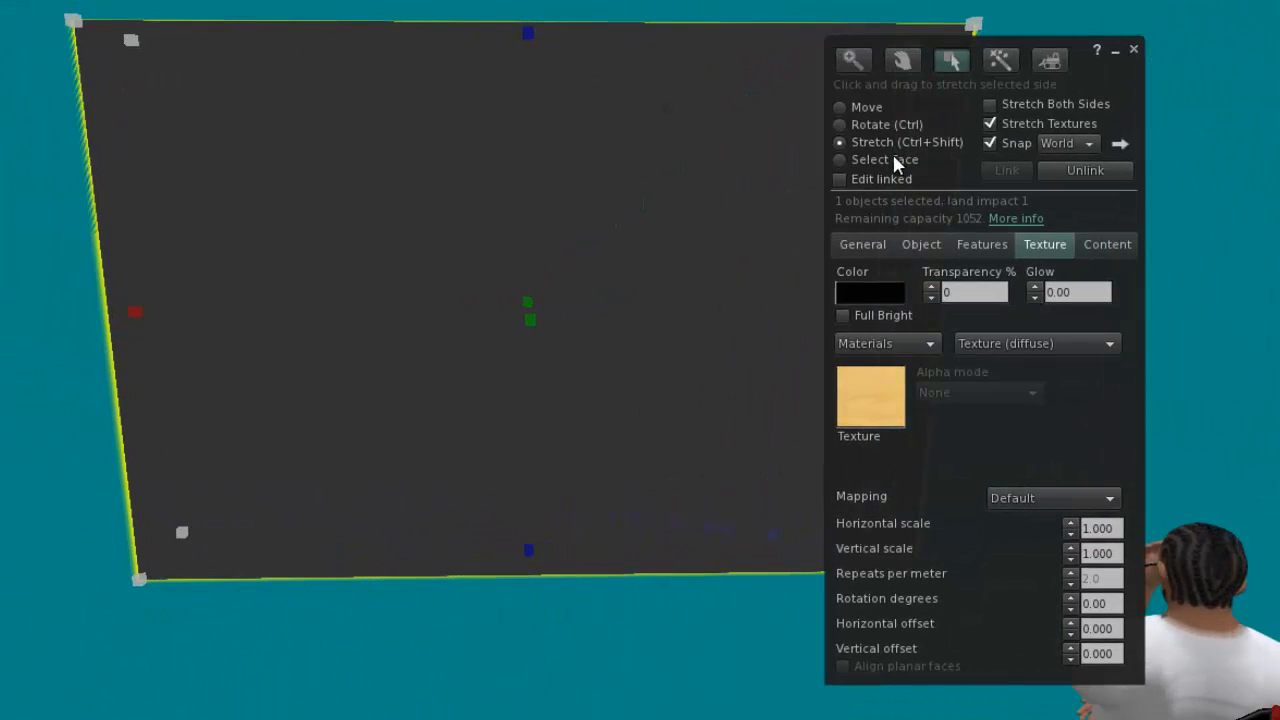
# Thin the black box into a pane with a Y size of 0.010 m and finish editing it.
pyautogui.click(918, 248)
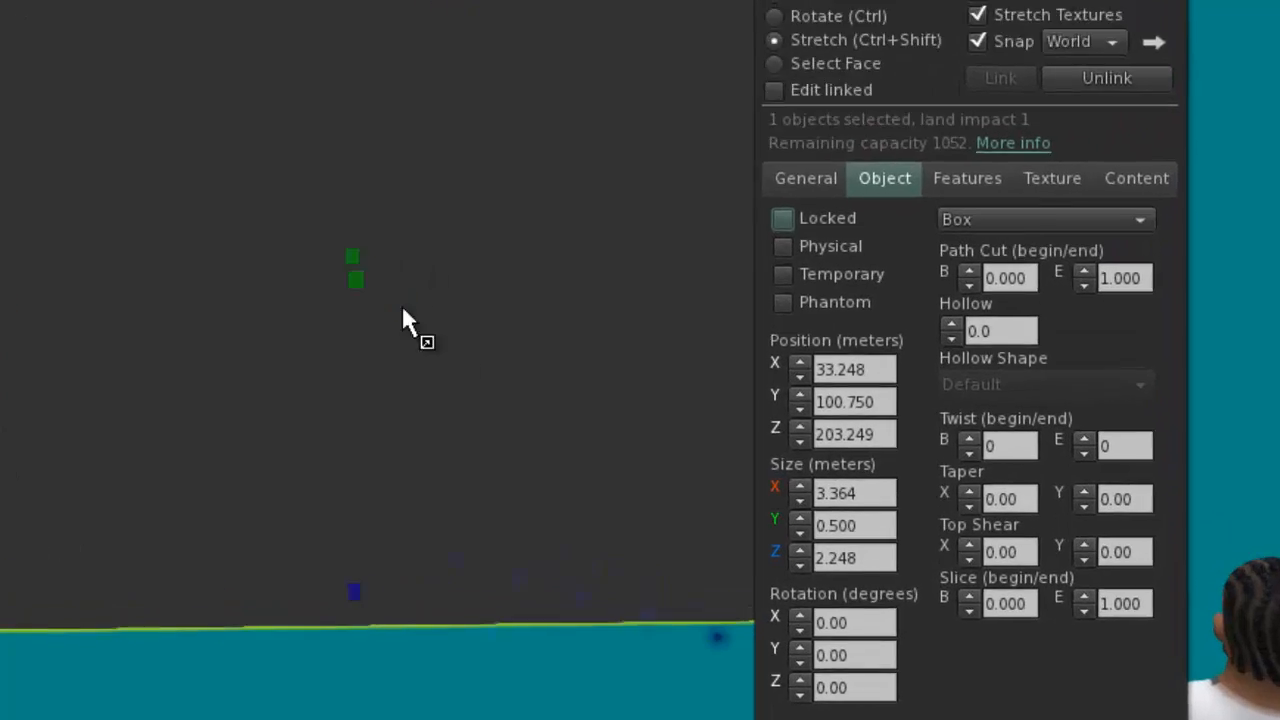
pyautogui.click(898, 547)
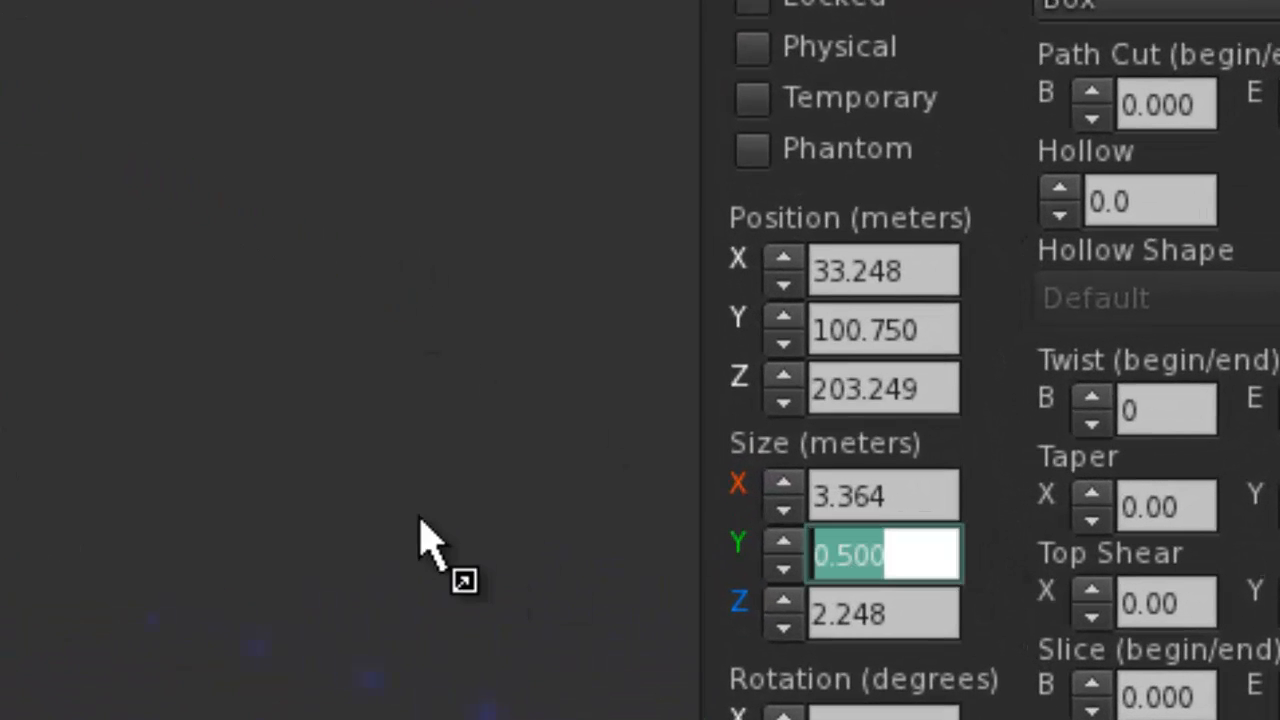
pyautogui.write('0')
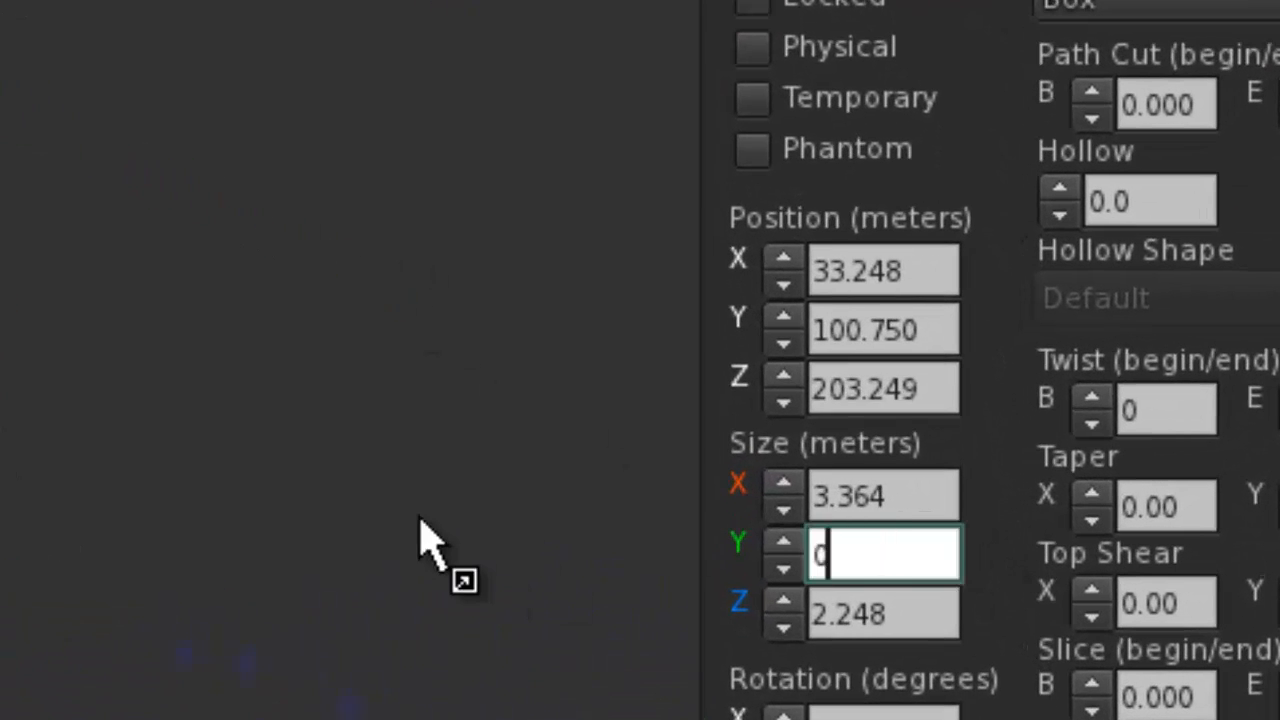
pyautogui.press('Return')
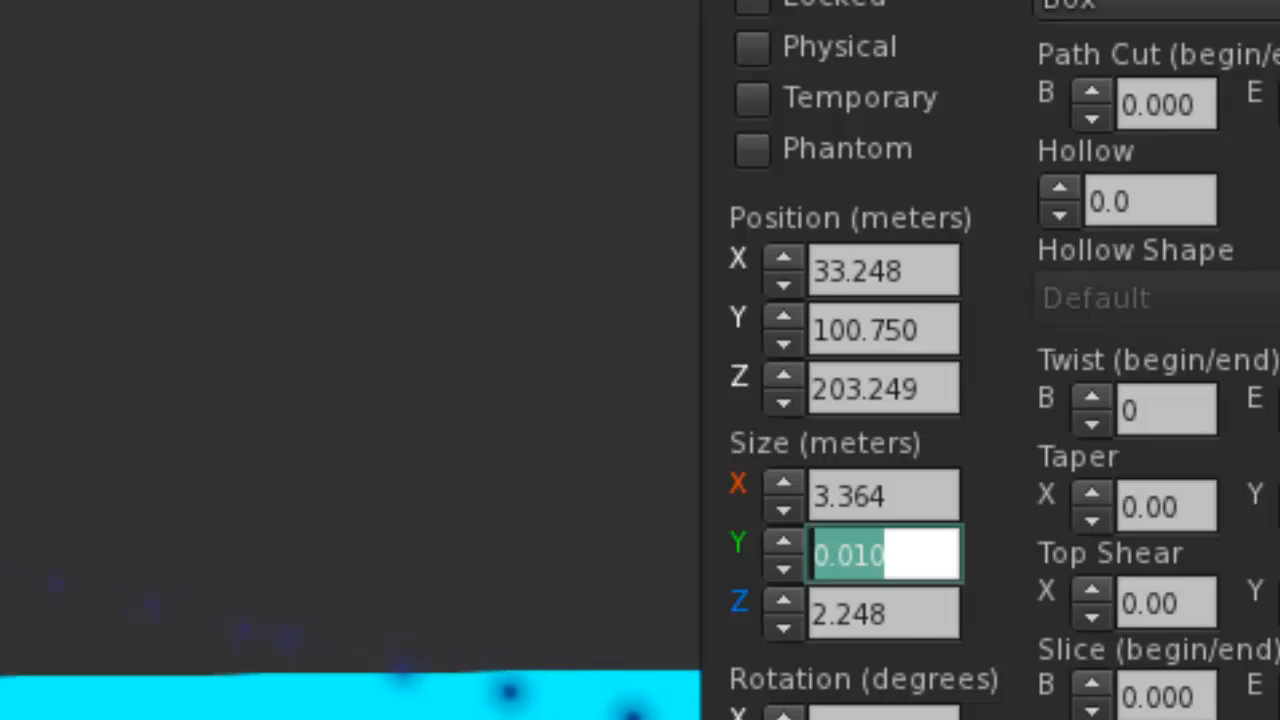
pyautogui.hotkey('ctrl', 'w')
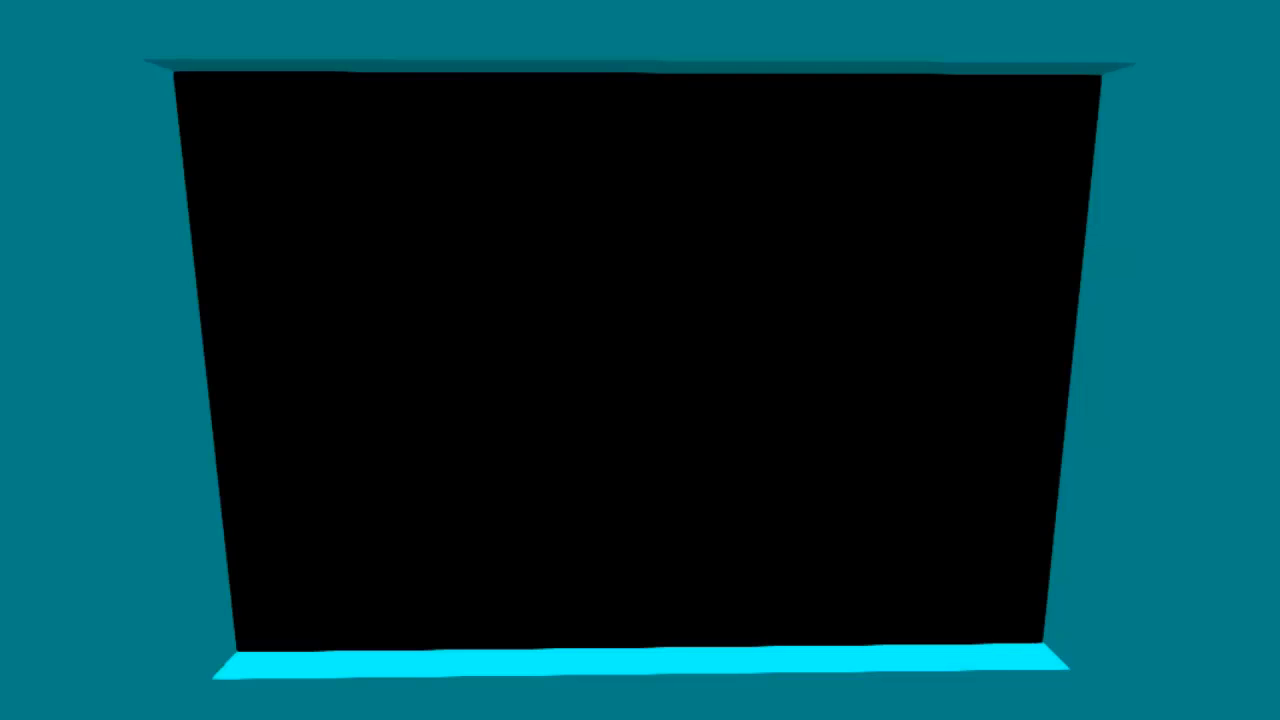
# Select only the facing side of the black window pane and replace its wood texture with the blank one.
pyautogui.moveTo(640, 360)
pyautogui.keyDown('alt'); pyautogui.mouseDown()
pyautogui.moveTo(430, 360)
pyautogui.moveTo(850, 360)
pyautogui.moveTo(560, 360)
pyautogui.moveTo(660, 360)
pyautogui.mouseUp(); pyautogui.keyUp('alt')
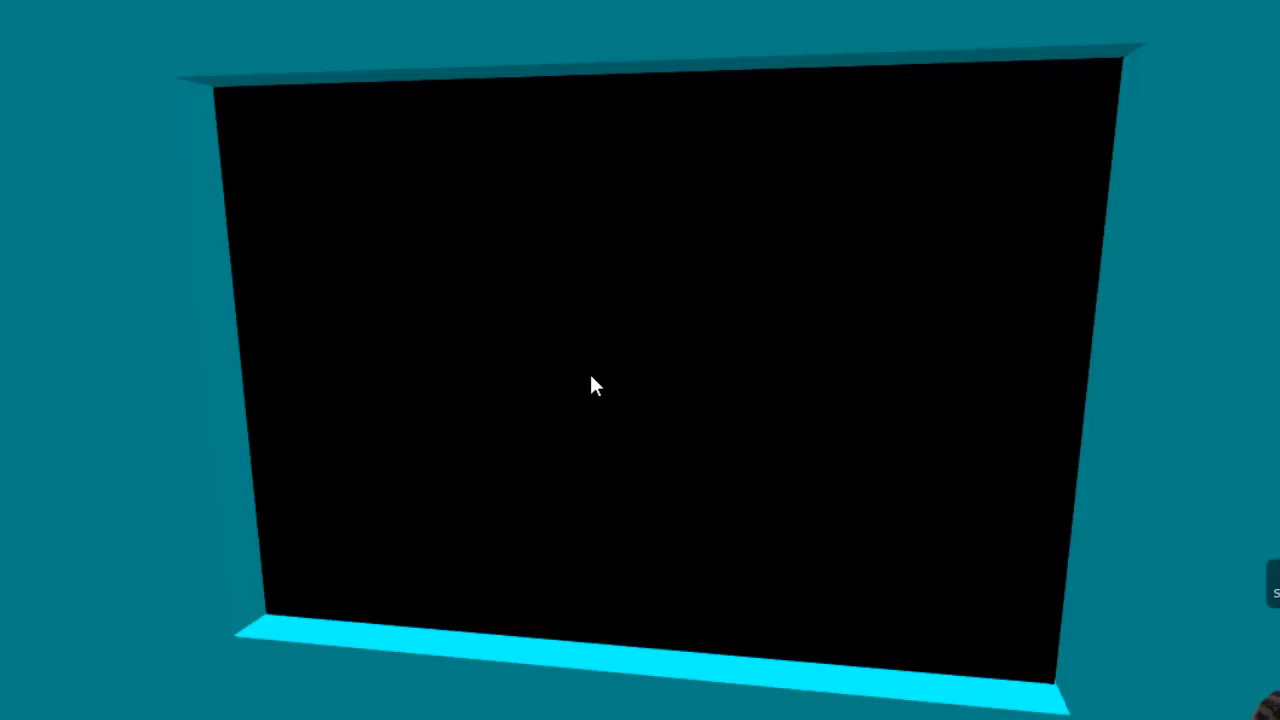
pyautogui.rightClick(660, 329)
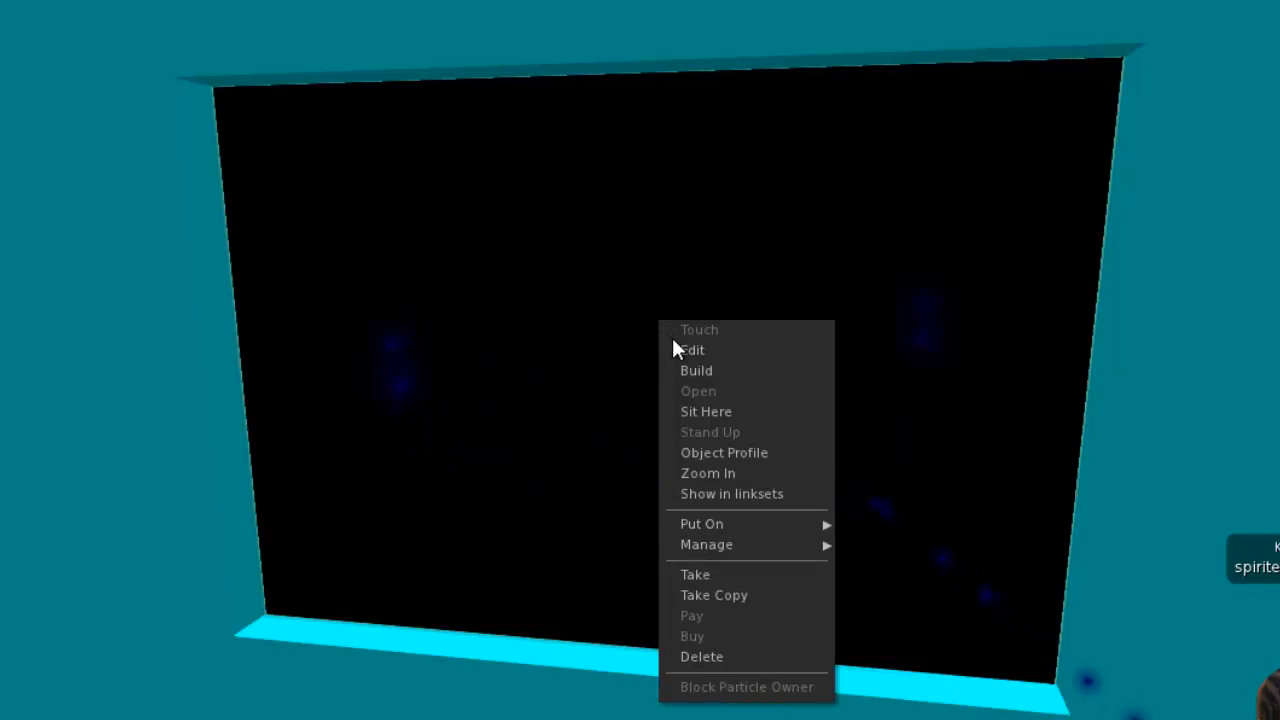
pyautogui.click(678, 350)
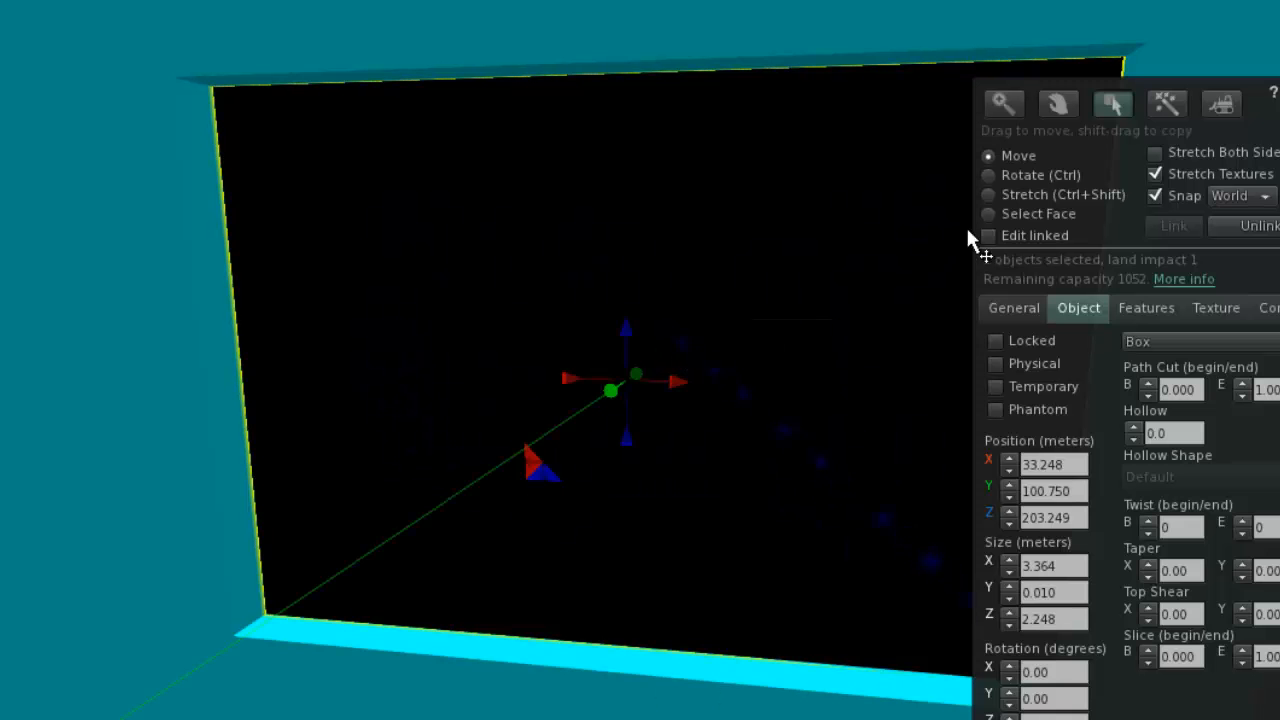
pyautogui.click(1021, 216)
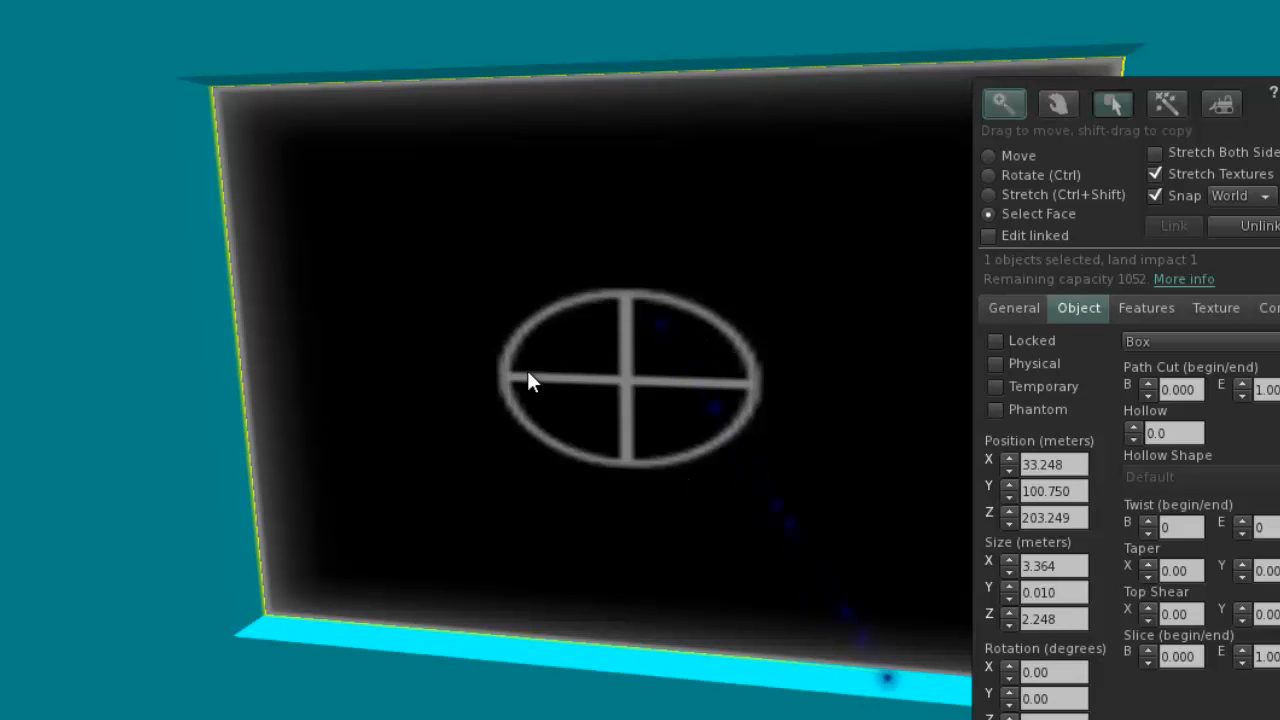
pyautogui.click(641, 364)
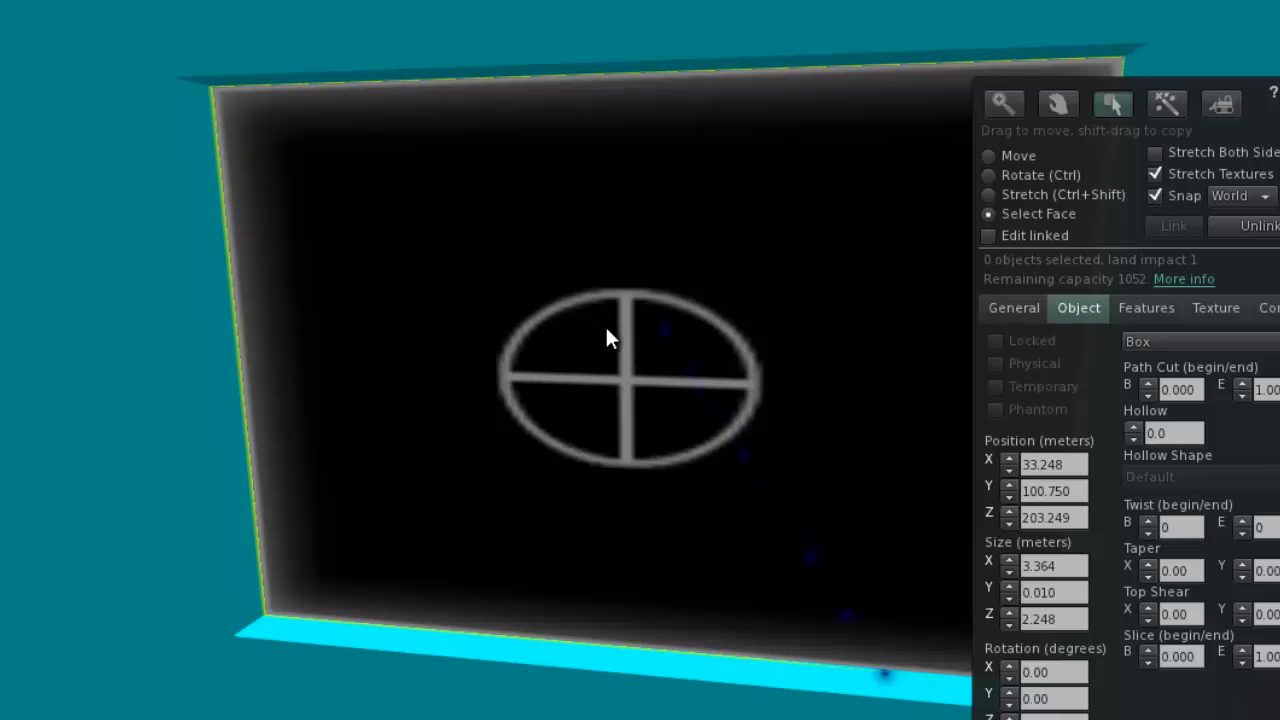
pyautogui.click(1222, 306)
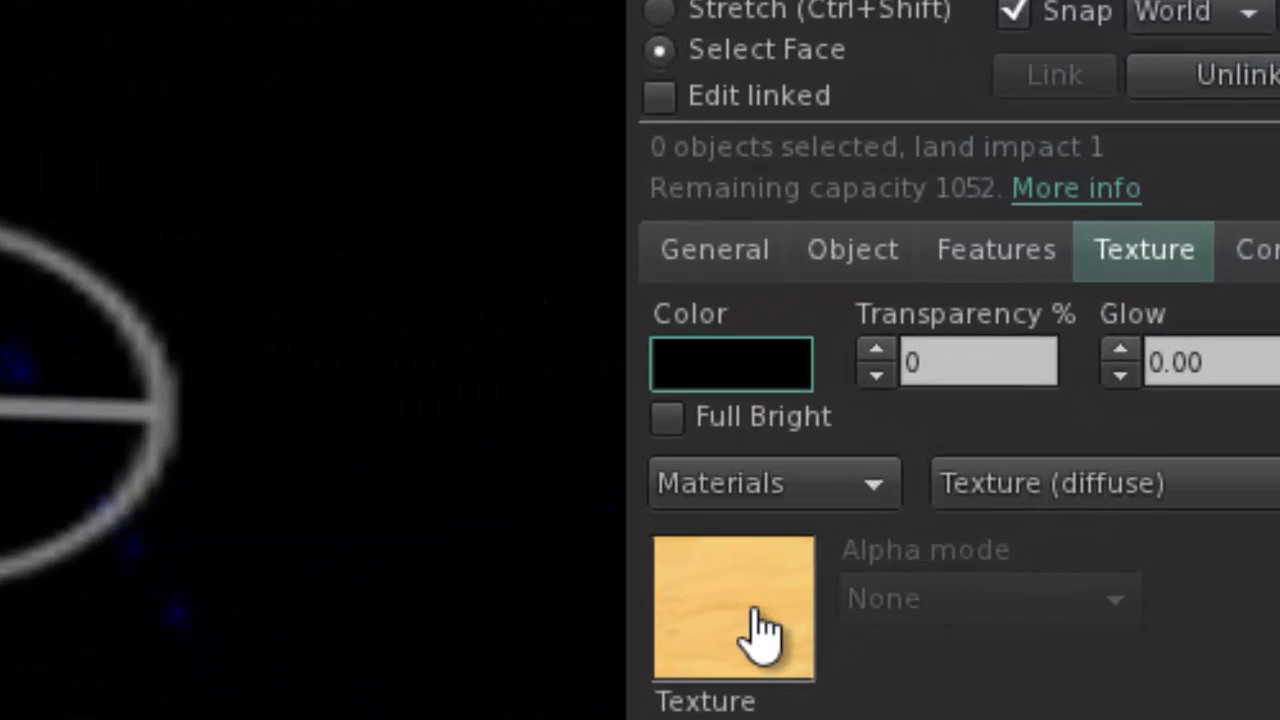
pyautogui.click(760, 630)
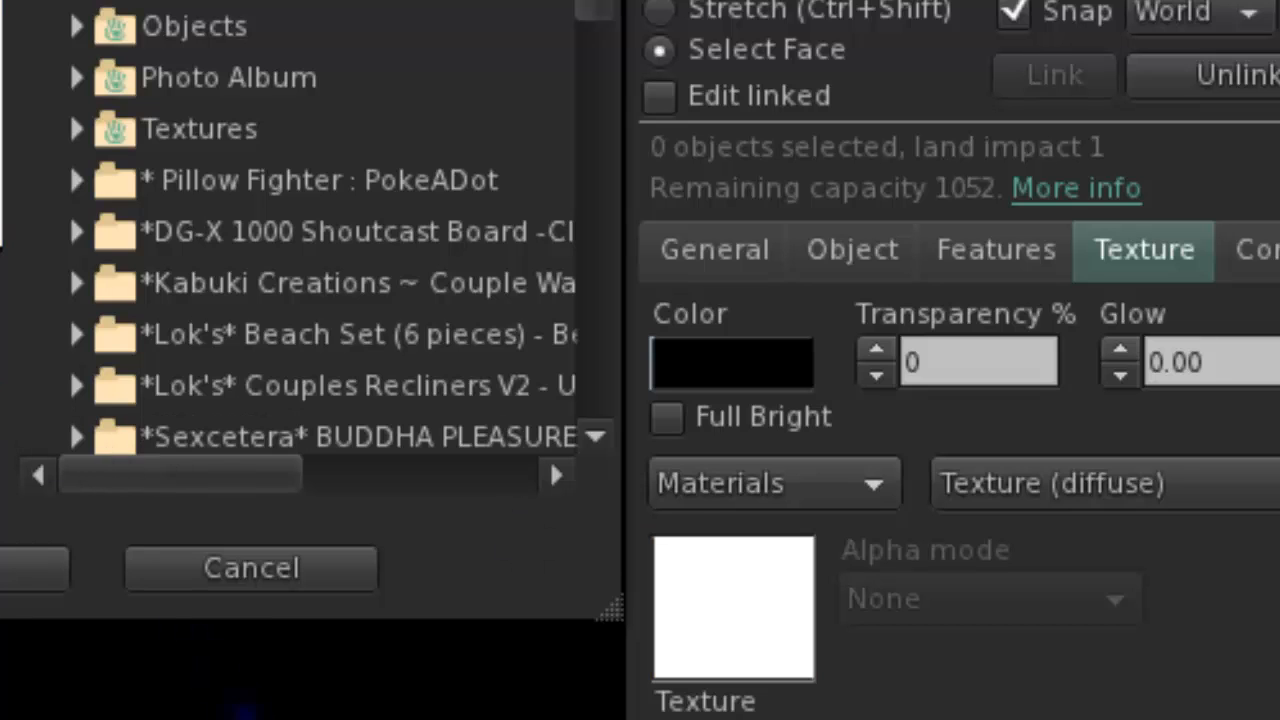
pyautogui.click(35, 568)
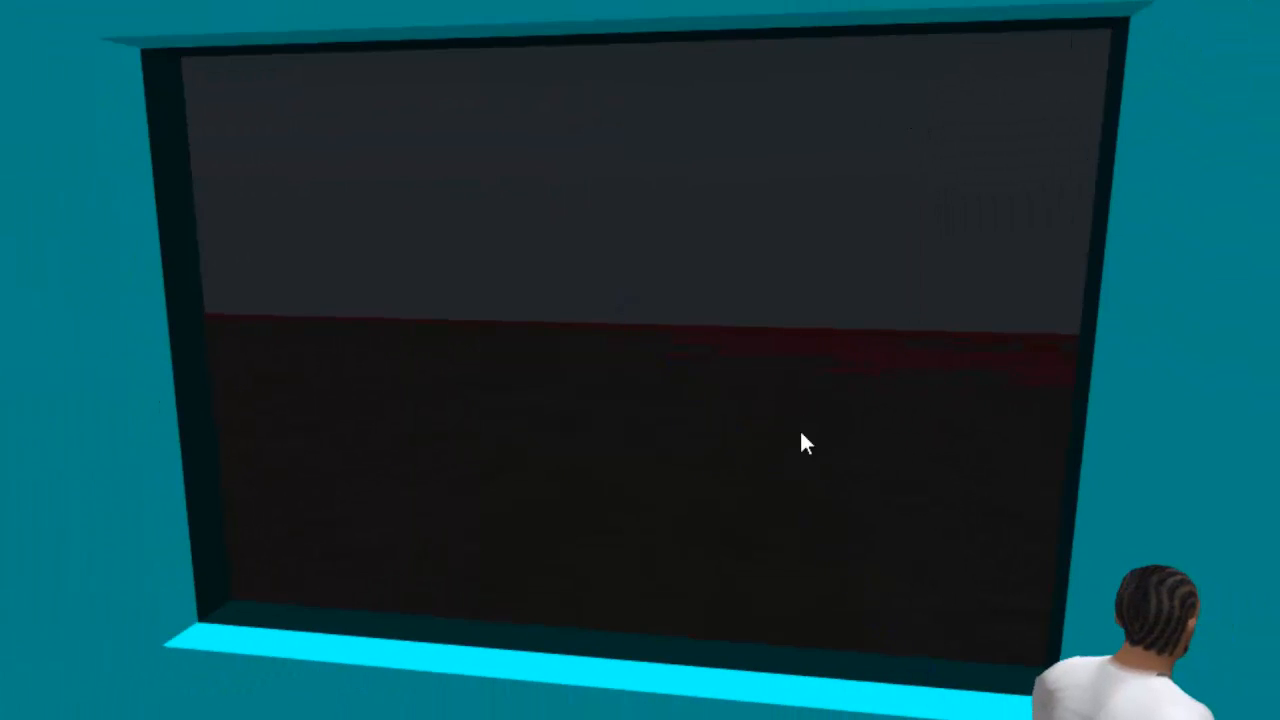
# From the opposite side of the wall, select only the pane's facing side and set its transparency to 5%.
pyautogui.keyDown('alt'); pyautogui.moveTo(640, 360); pyautogui.dragTo(410, 360); pyautogui.keyUp('alt')
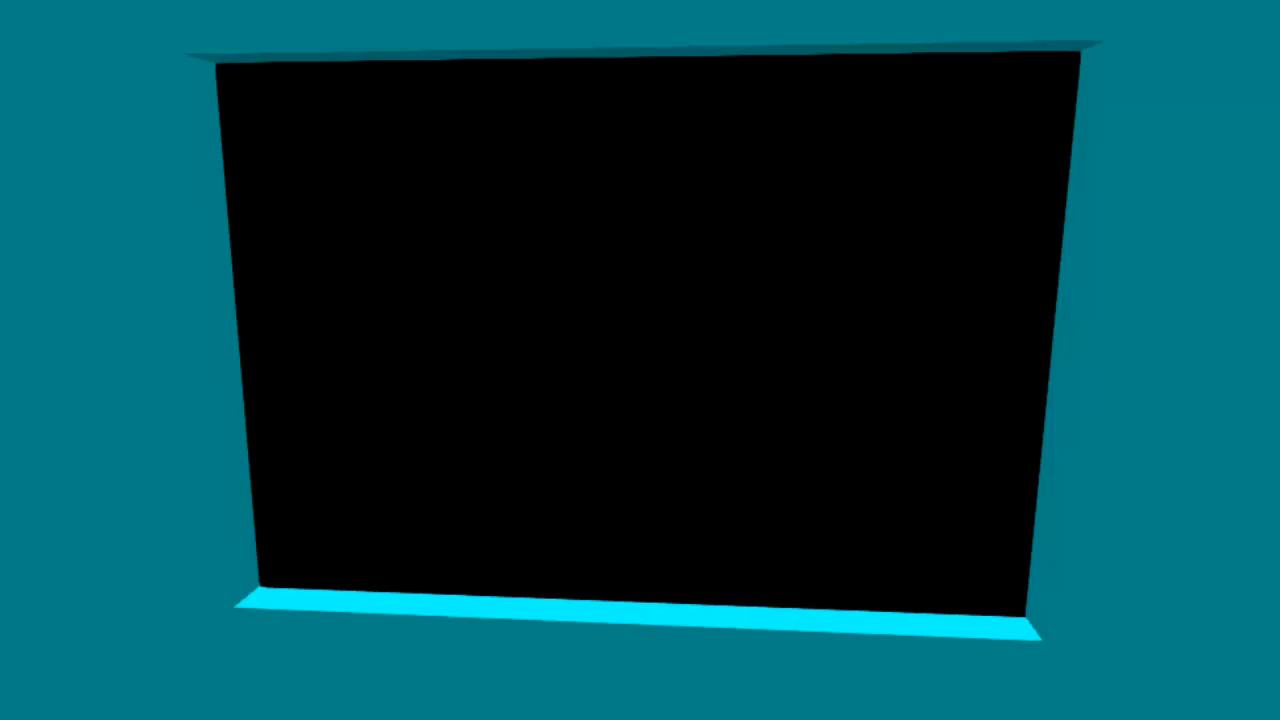
pyautogui.keyDown('alt'); pyautogui.moveTo(640, 360); pyautogui.dragTo(626, 260); pyautogui.keyUp('alt')
pyautogui.rightClick(697, 282)
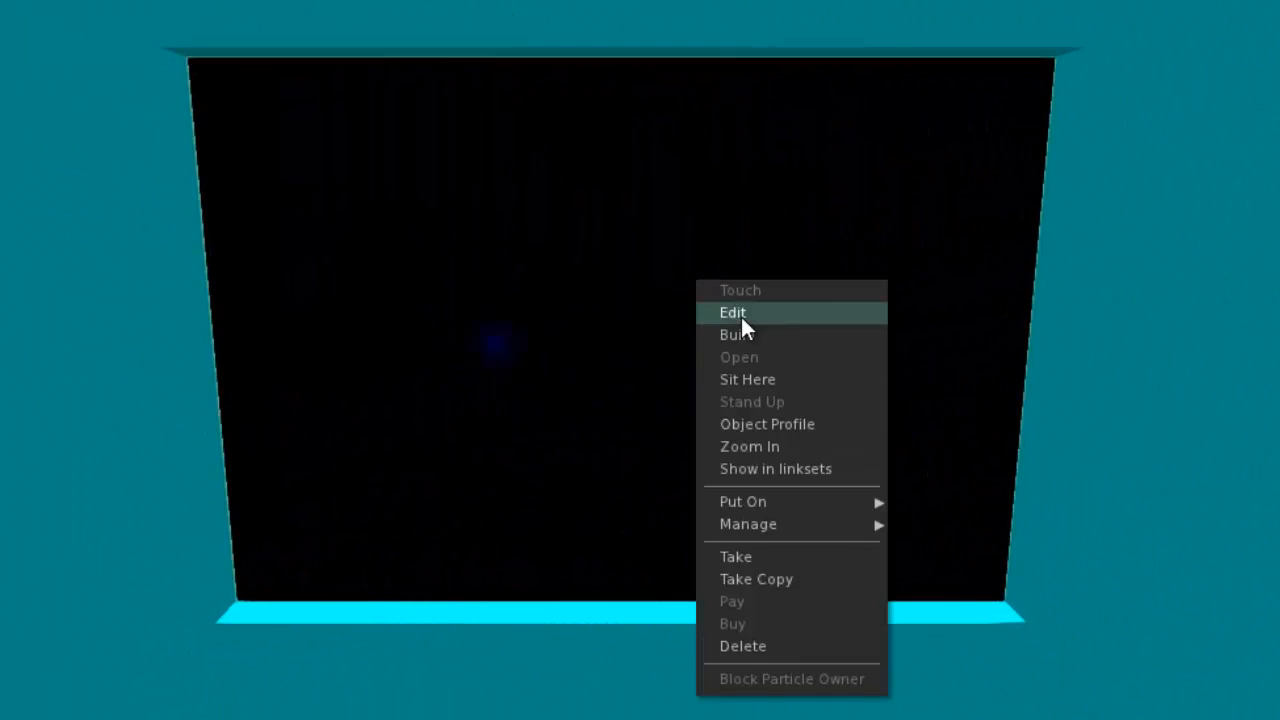
pyautogui.click(738, 314)
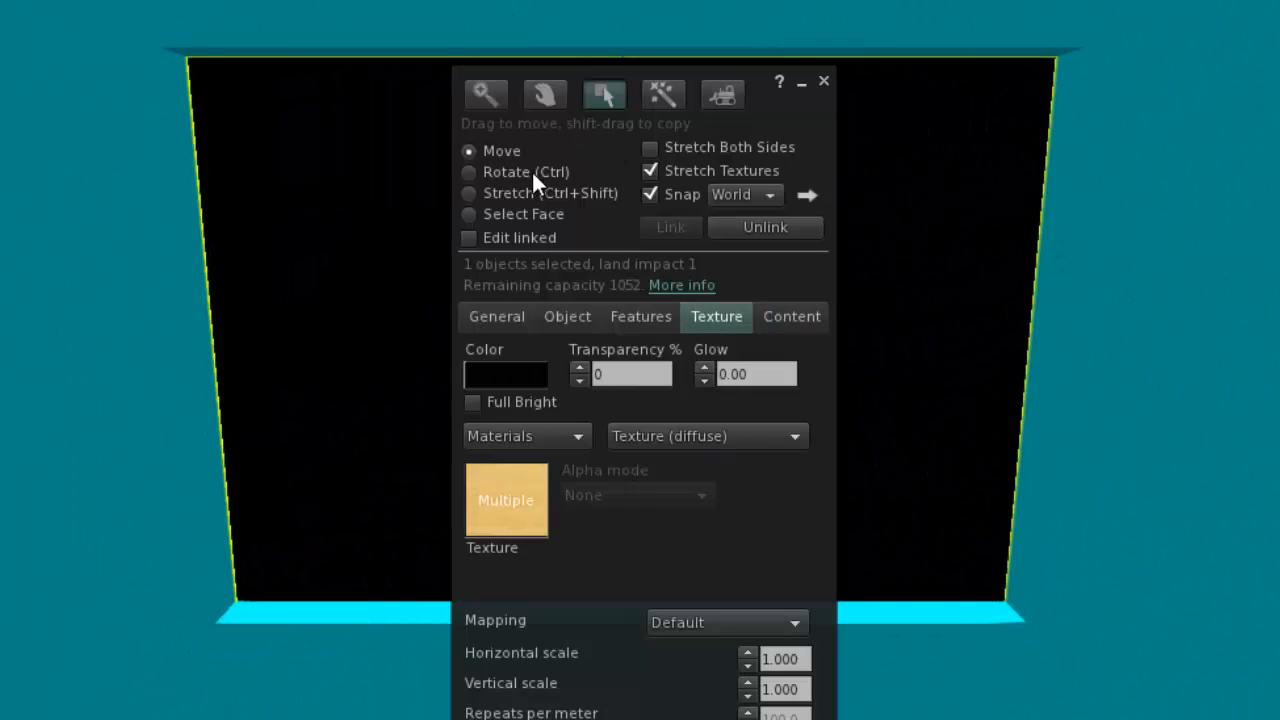
pyautogui.click(518, 217)
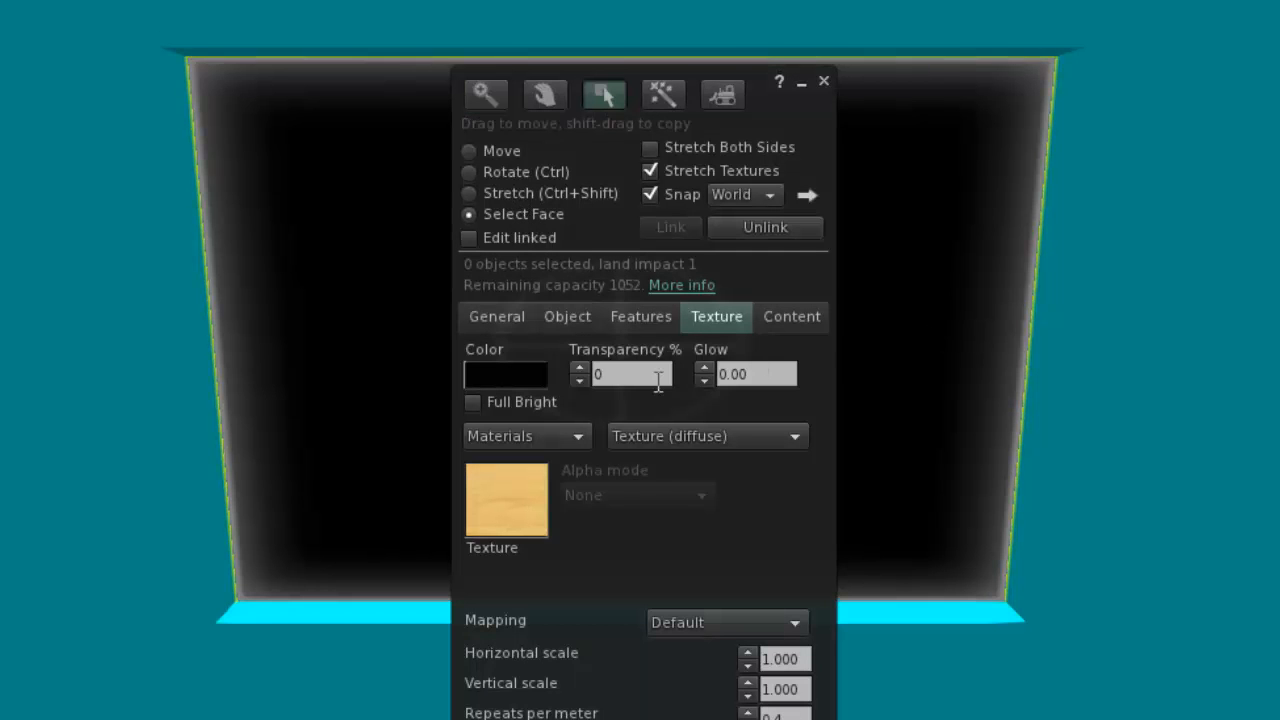
pyautogui.click(580, 368)
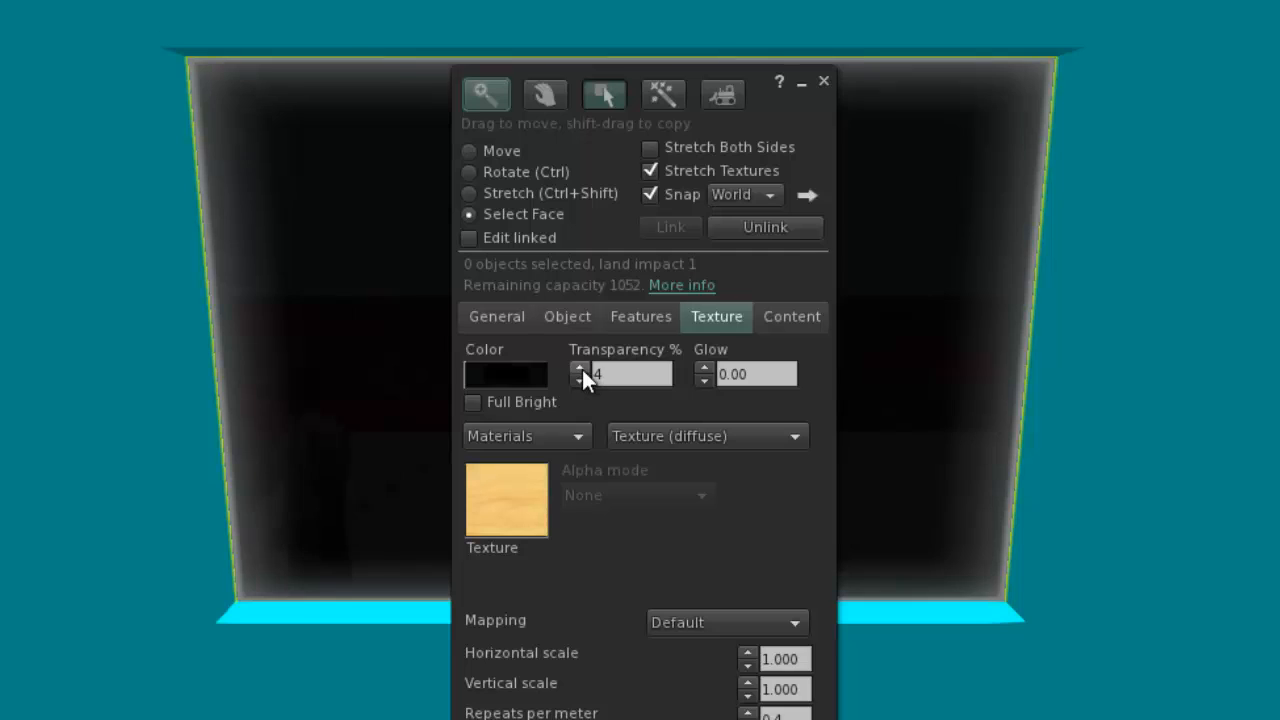
pyautogui.click(580, 368)
pyautogui.click(580, 381)
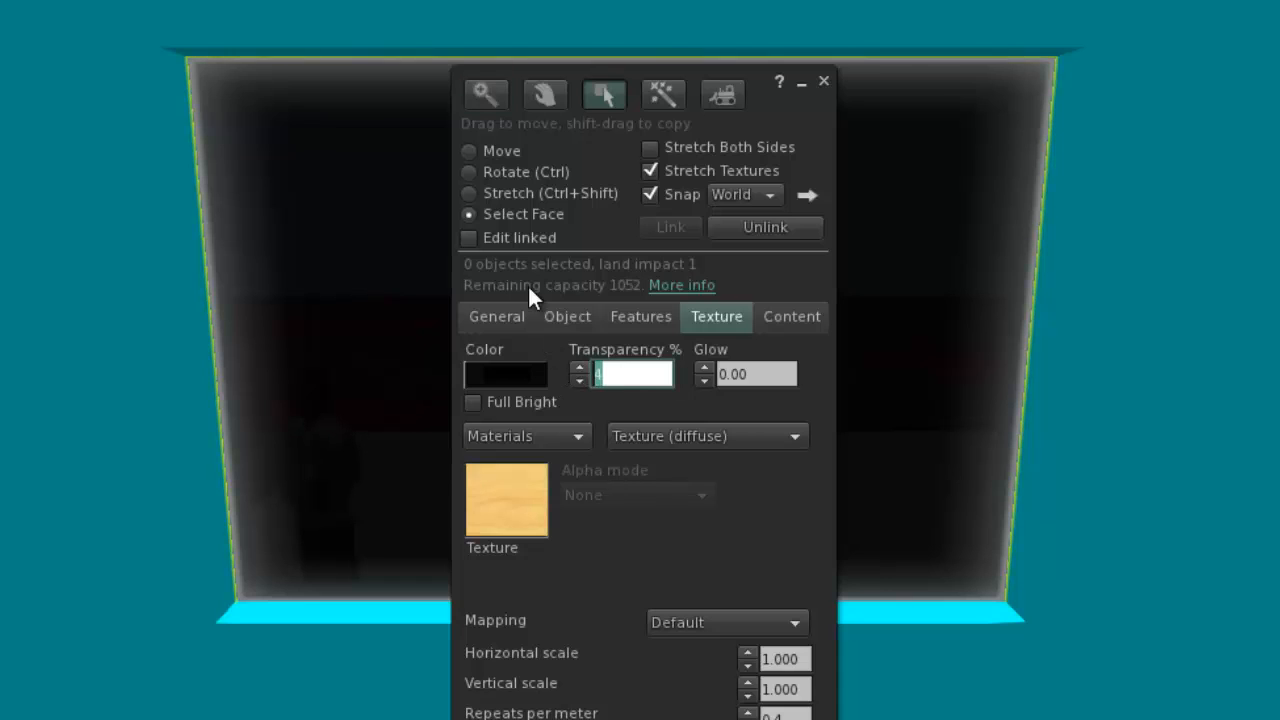
pyautogui.press('Up')
# Select the pane's blank-textured face on the other side of the wall and set its transparency to 10%.
pyautogui.keyDown('alt'); pyautogui.moveTo(930, 400); pyautogui.dragTo(580, 403); pyautogui.keyUp('alt')
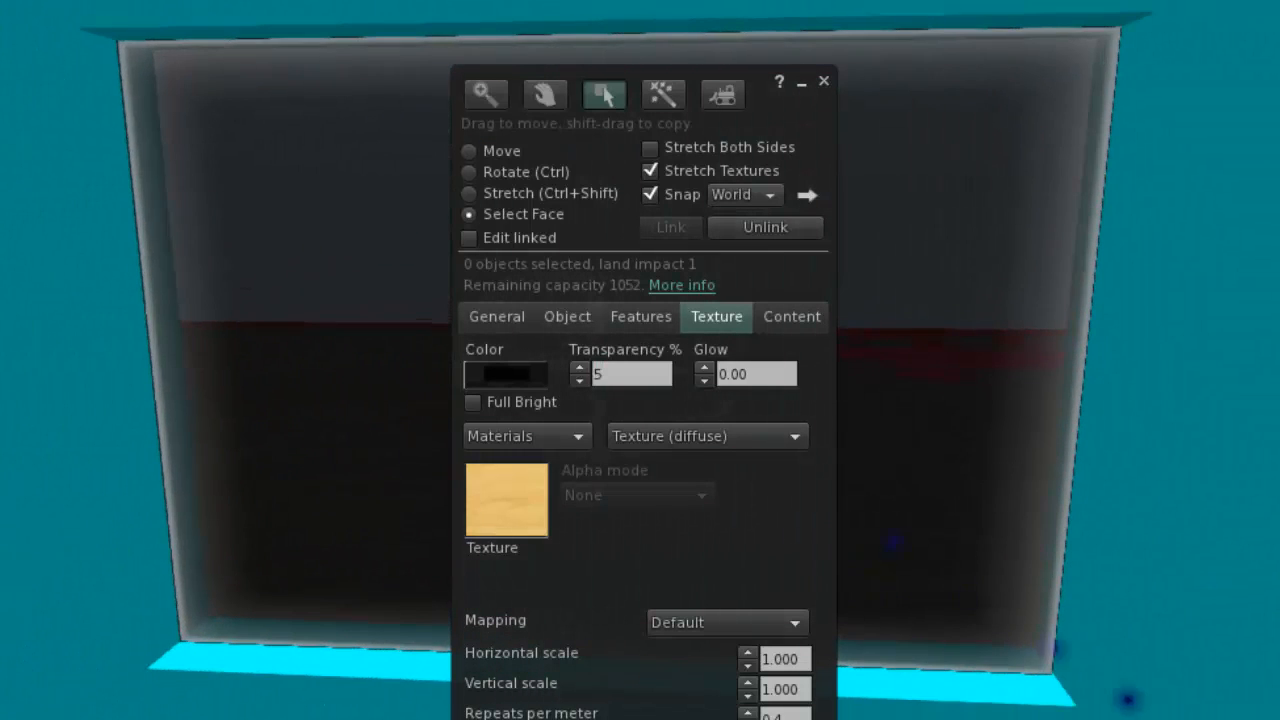
pyautogui.click(363, 392)
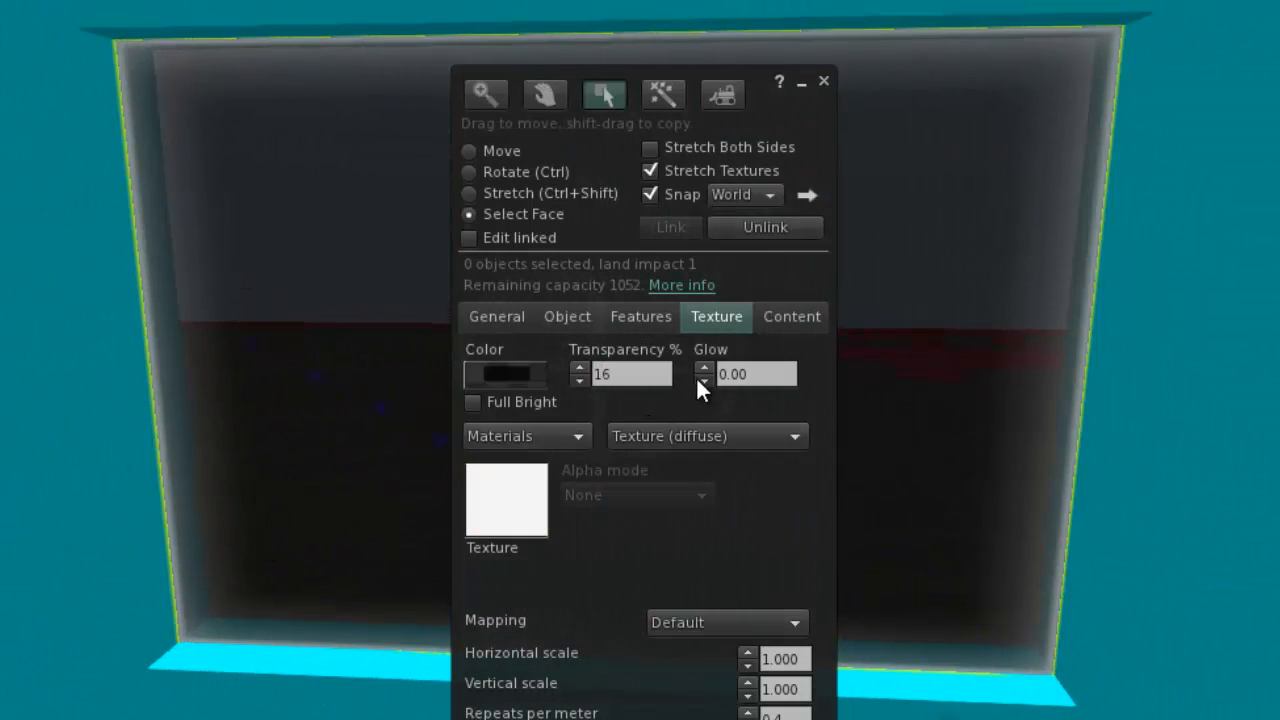
pyautogui.click(638, 375)
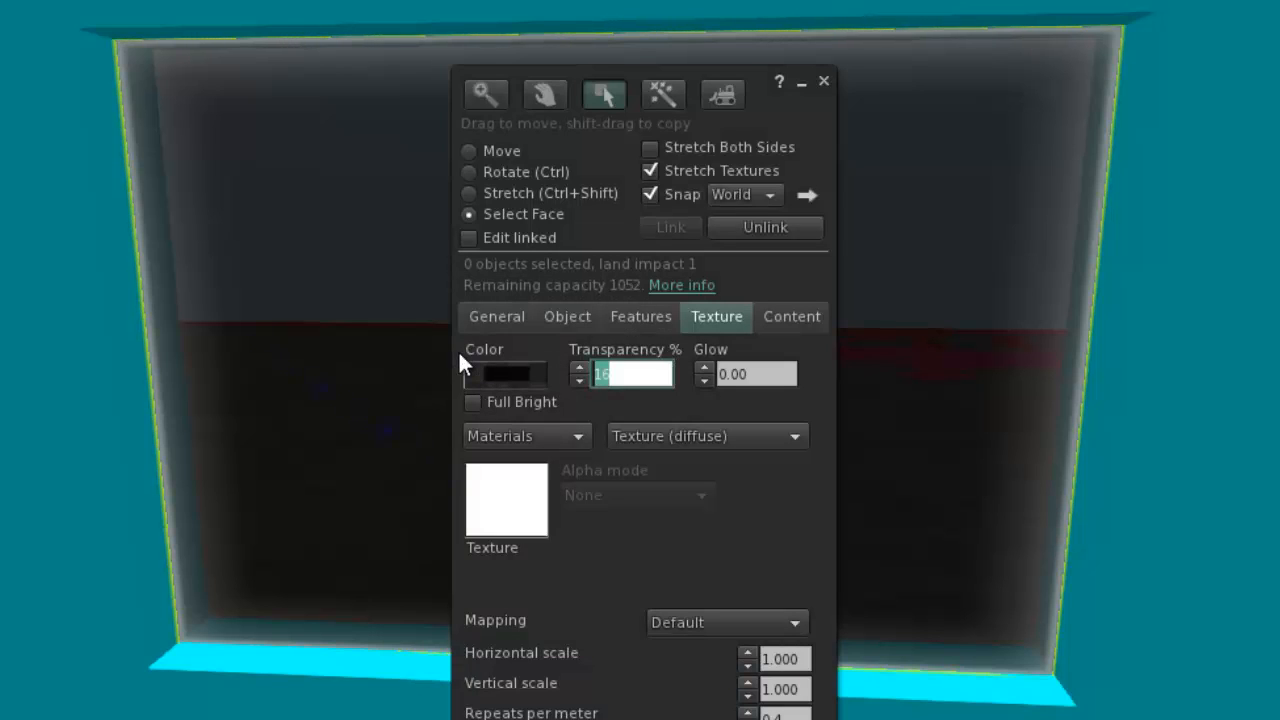
pyautogui.write('10')
pyautogui.press('Return')
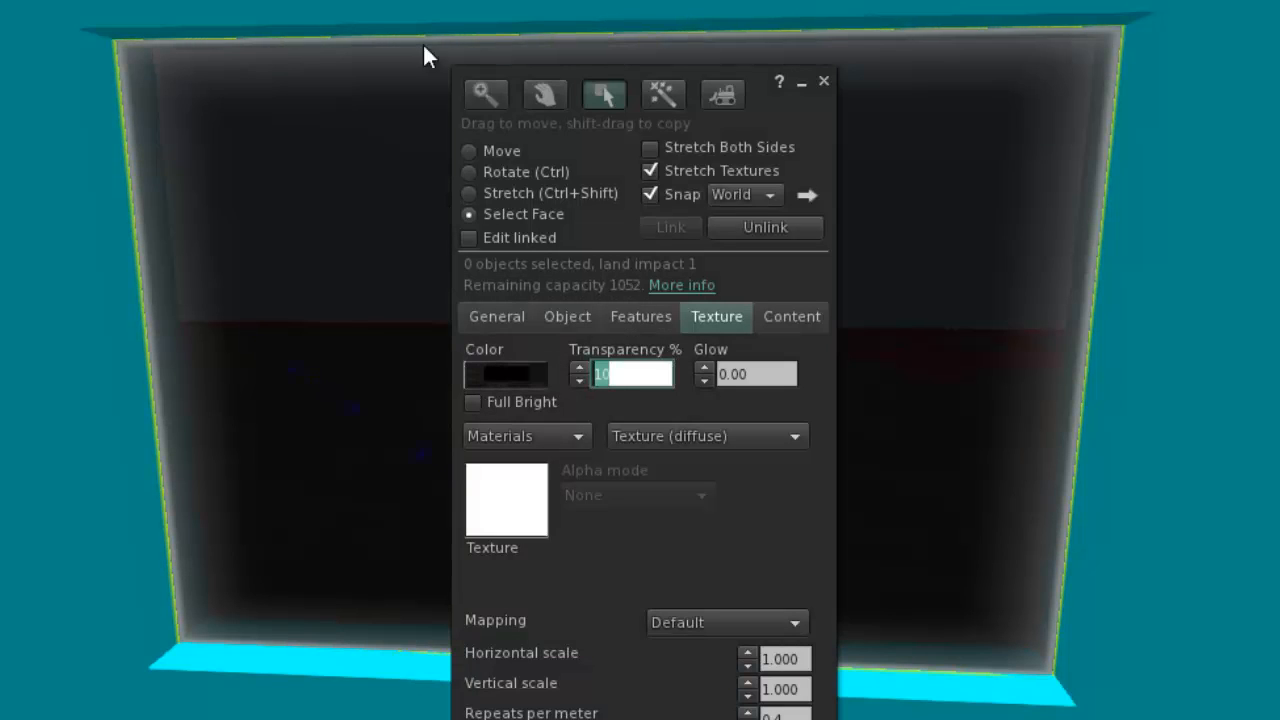
# Finish editing the pane and examine the tinted window from both sides of the wall.
pyautogui.click(825, 83)
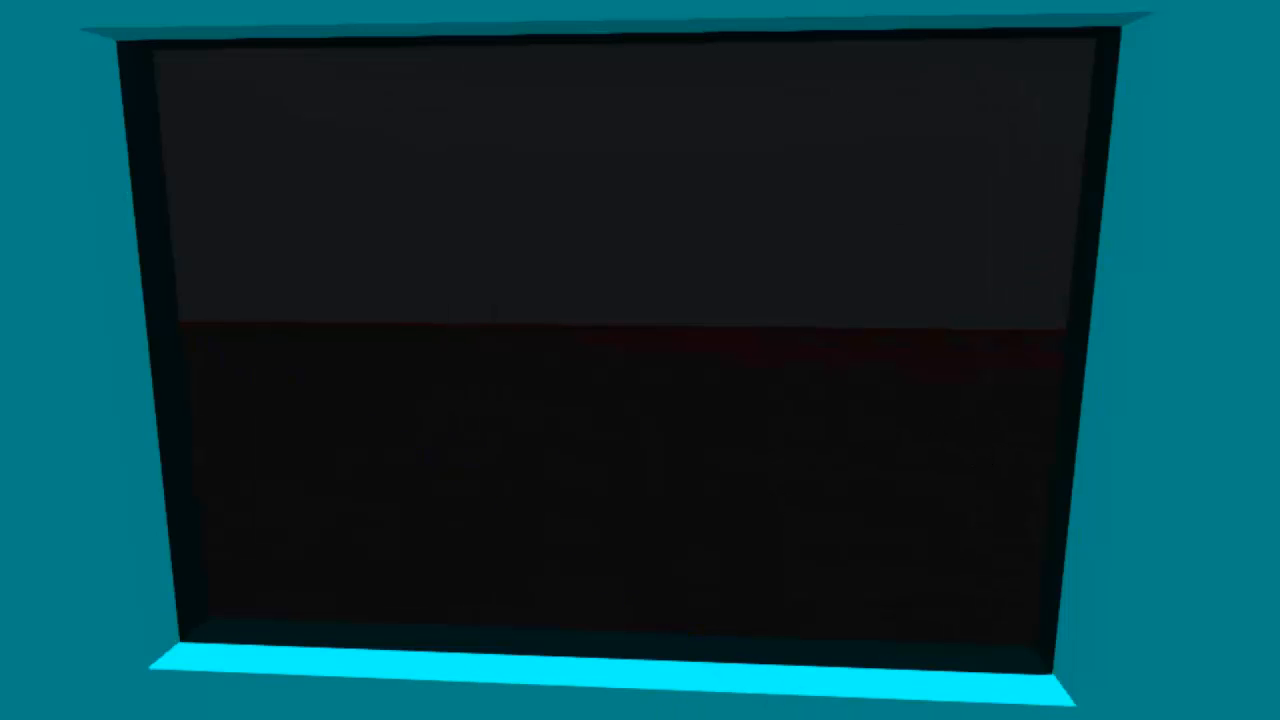
pyautogui.press('Escape')
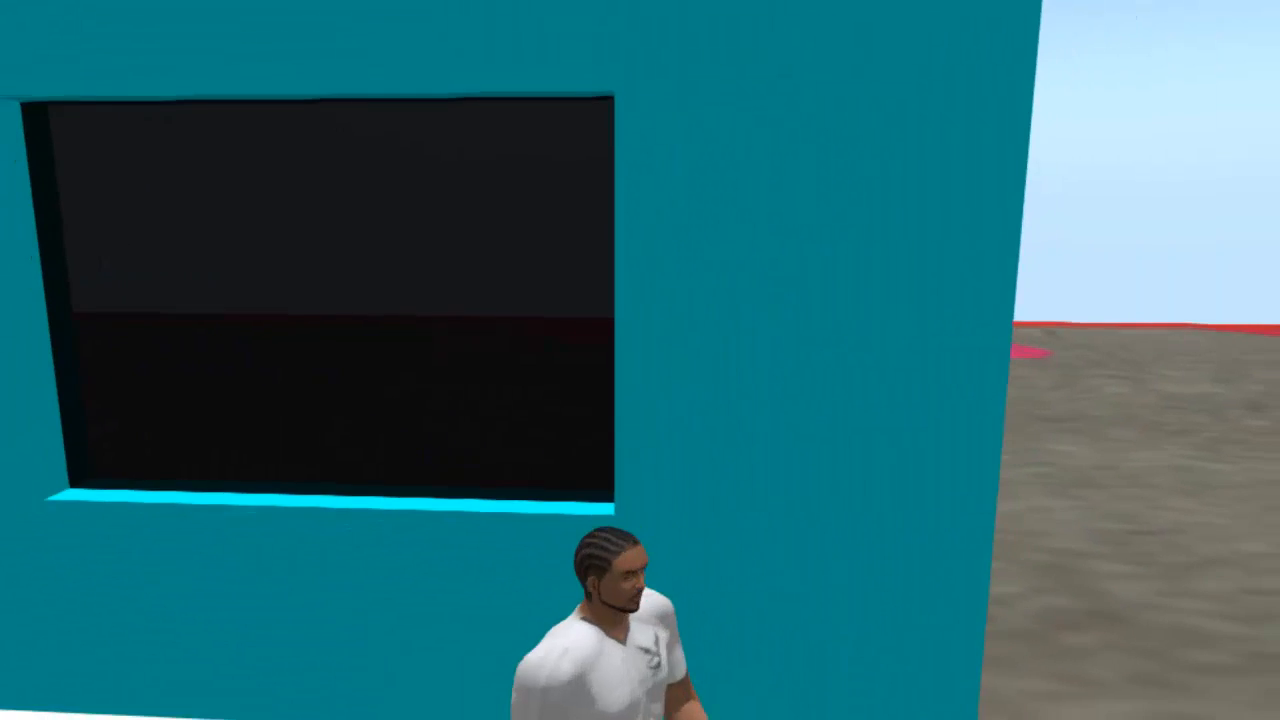
pyautogui.hotkey('shift', 'Left')
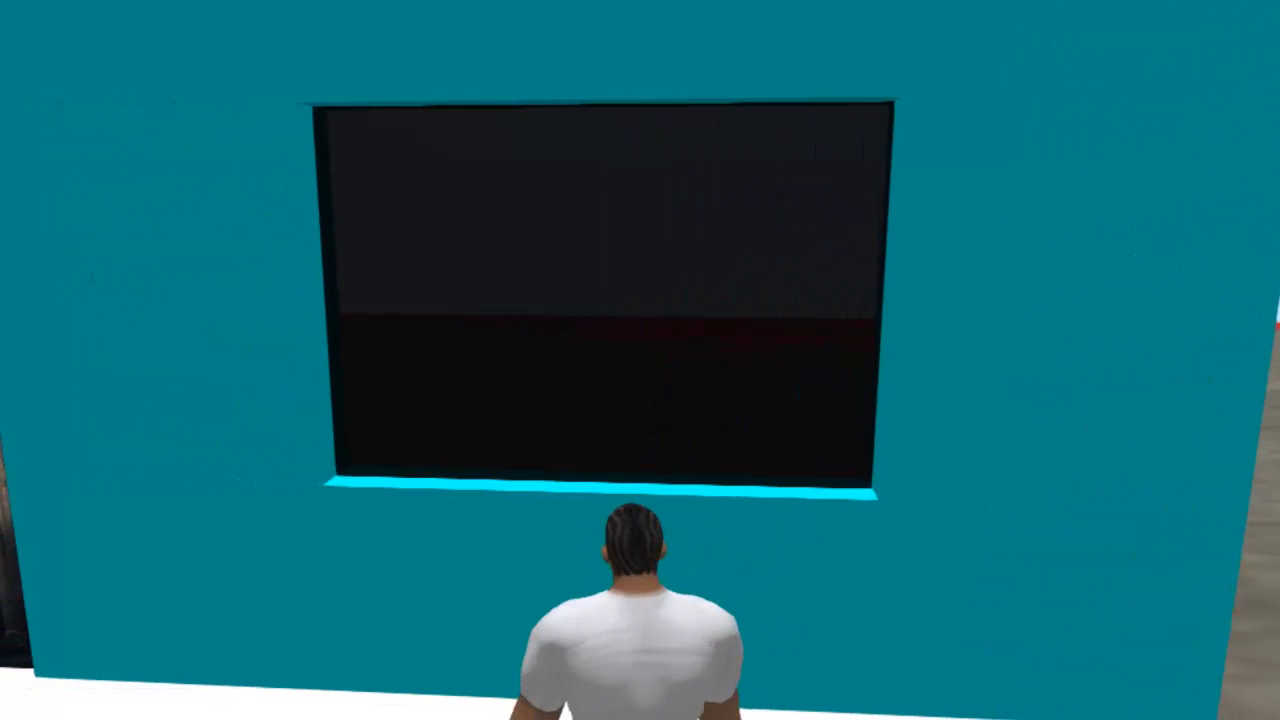
pyautogui.press('Up')
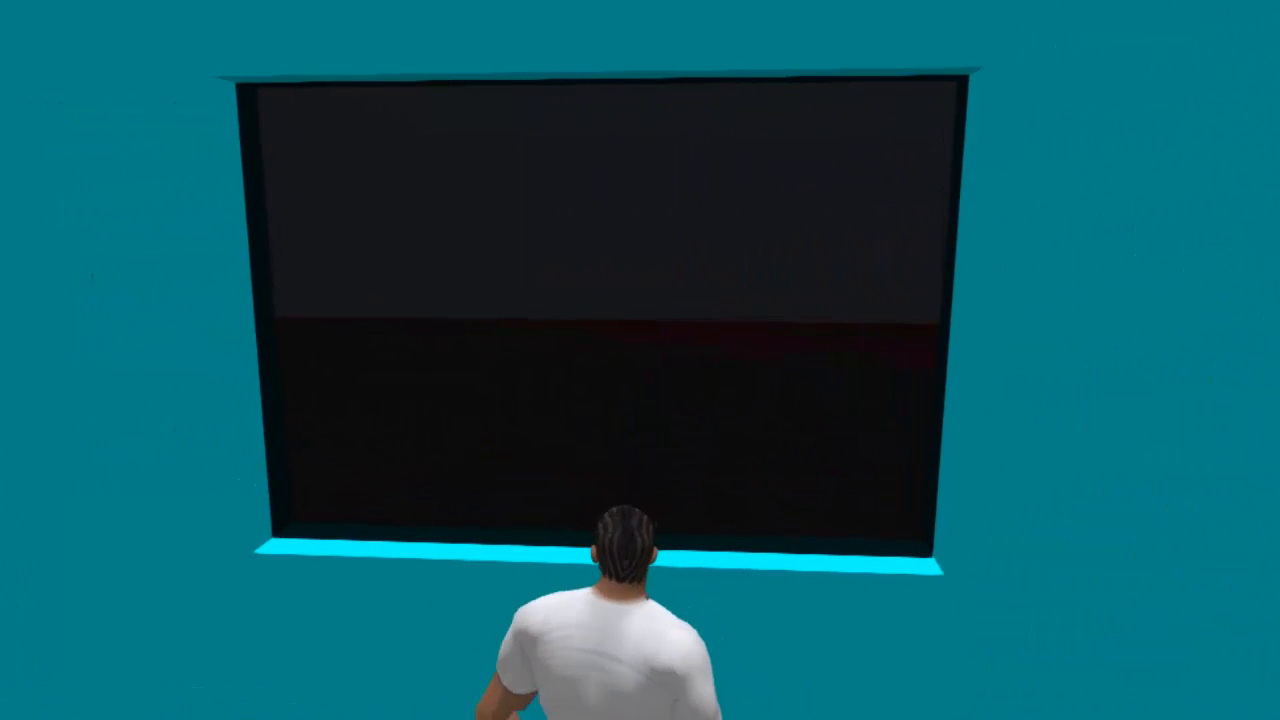
pyautogui.hotkey('alt', 'Left')
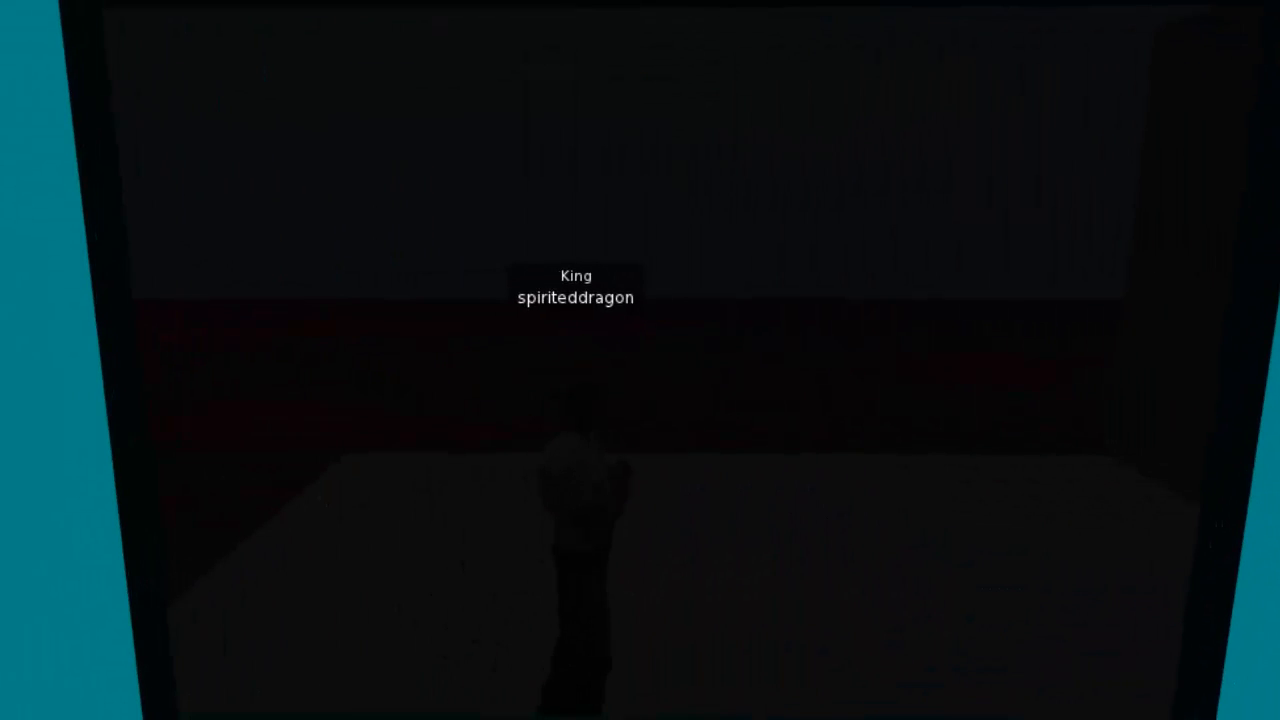
pyautogui.press('Escape')
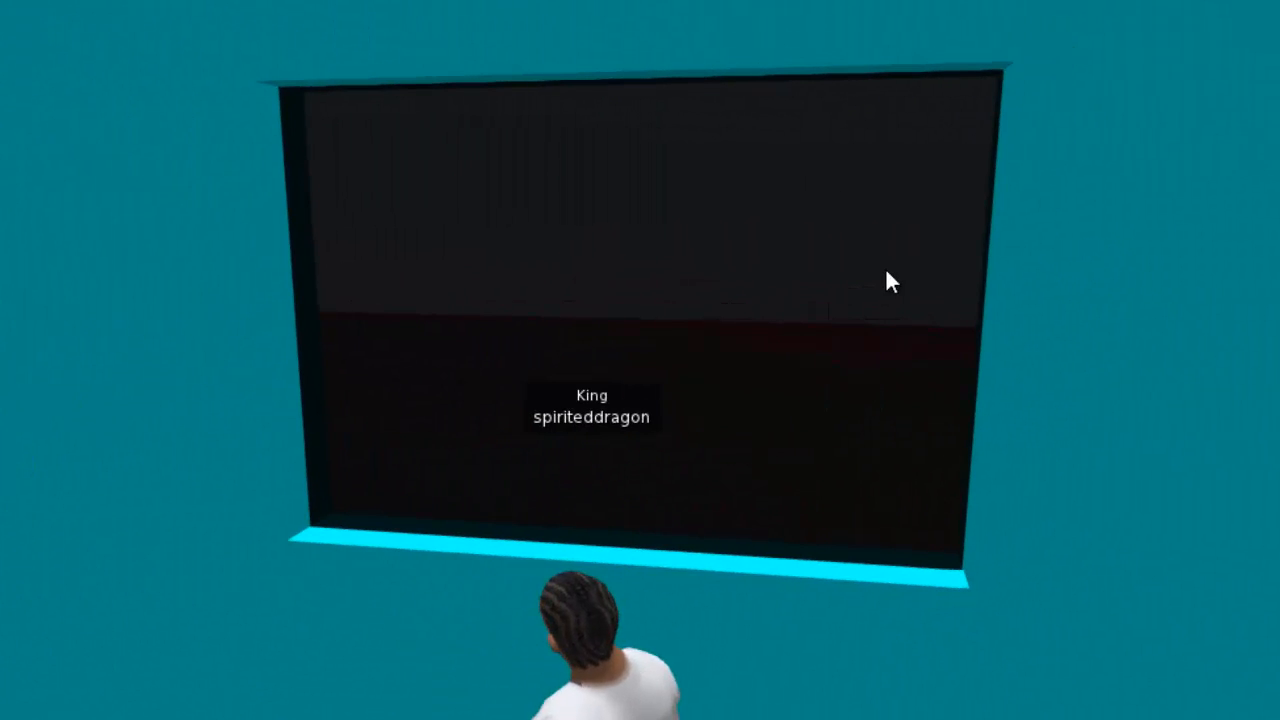
# Link the window pane with the surrounding cyan wall and set the linked object's physics shape type to Convex Hull.
pyautogui.rightClick(881, 270)
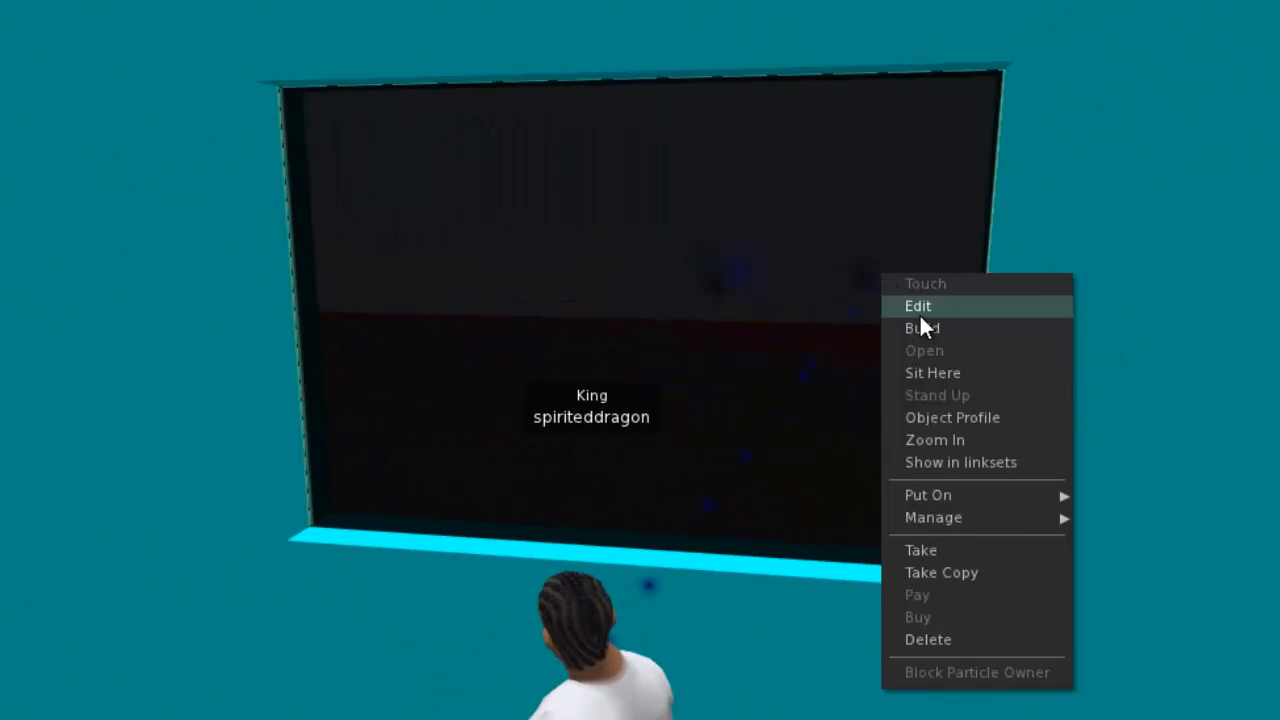
pyautogui.click(919, 308)
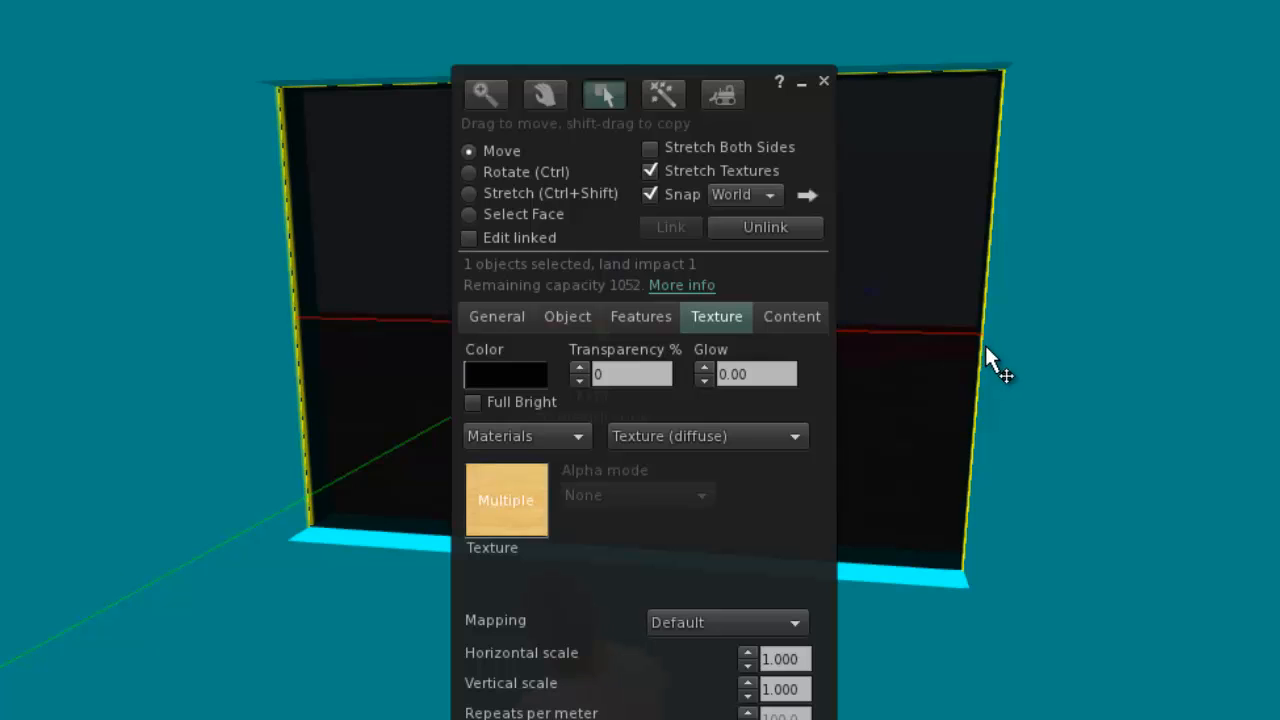
pyautogui.keyDown('shift'); pyautogui.click(1158, 321); pyautogui.keyUp('shift')
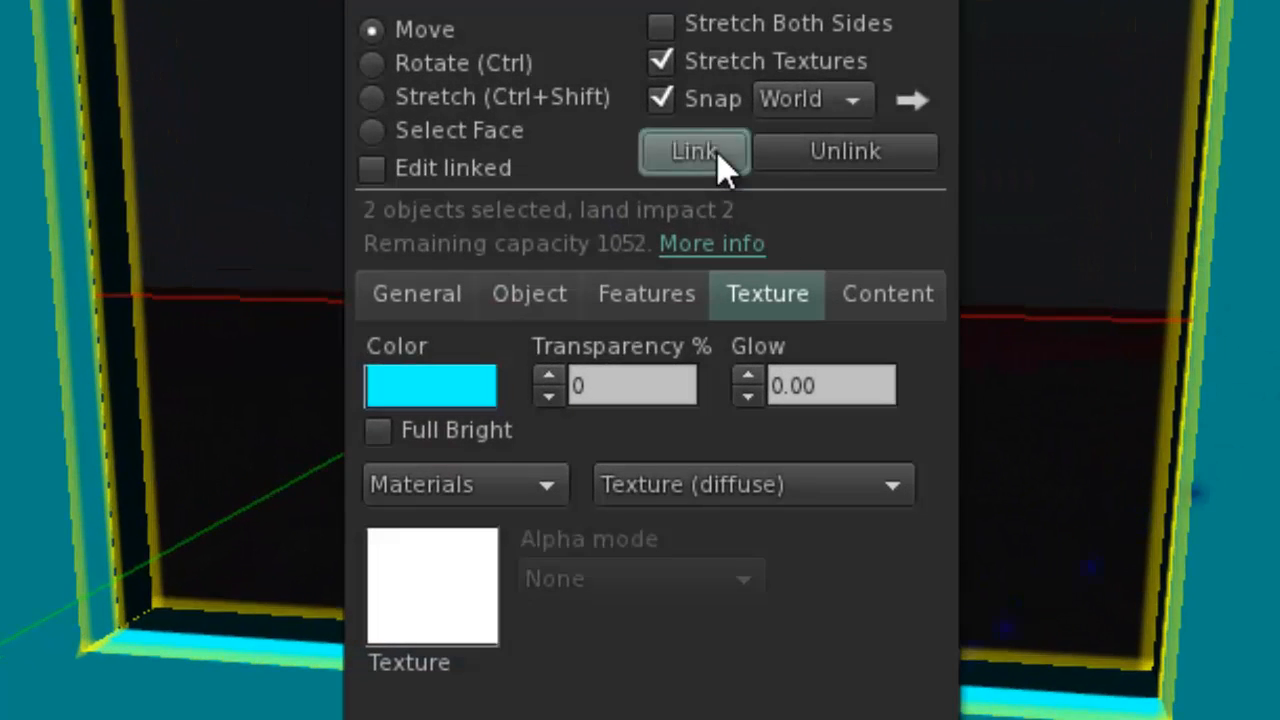
pyautogui.click(717, 152)
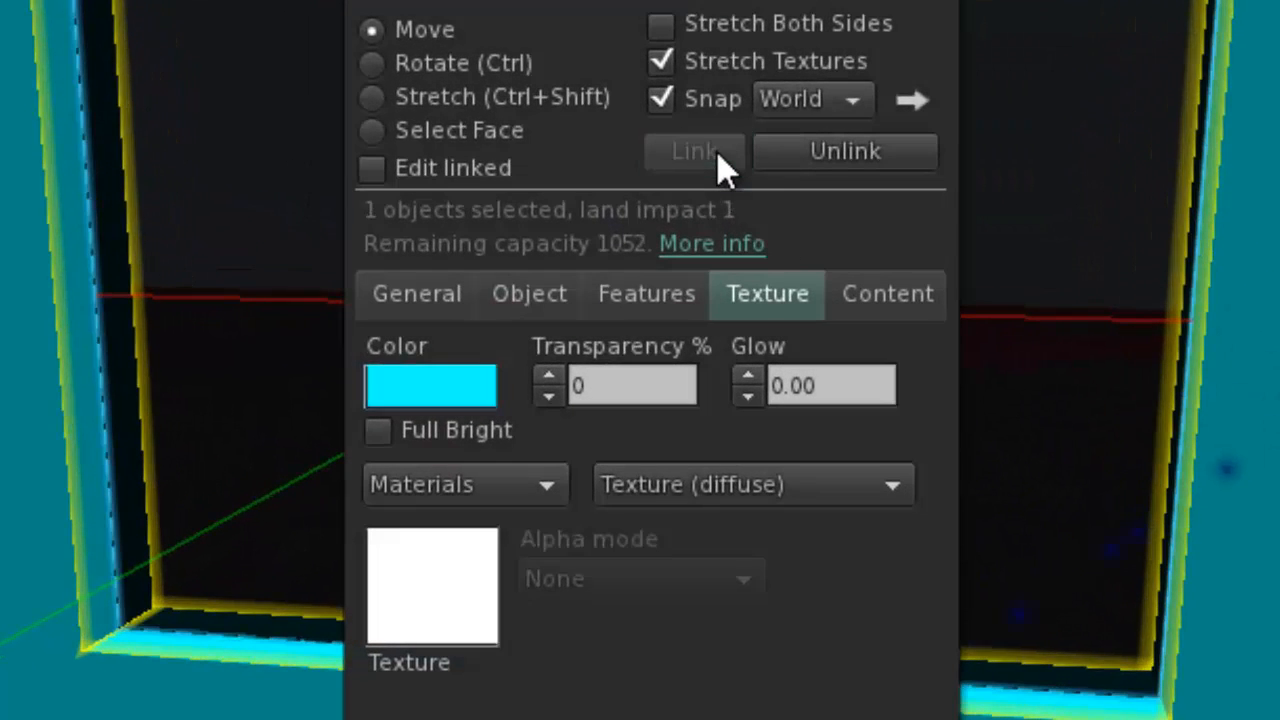
pyautogui.click(668, 291)
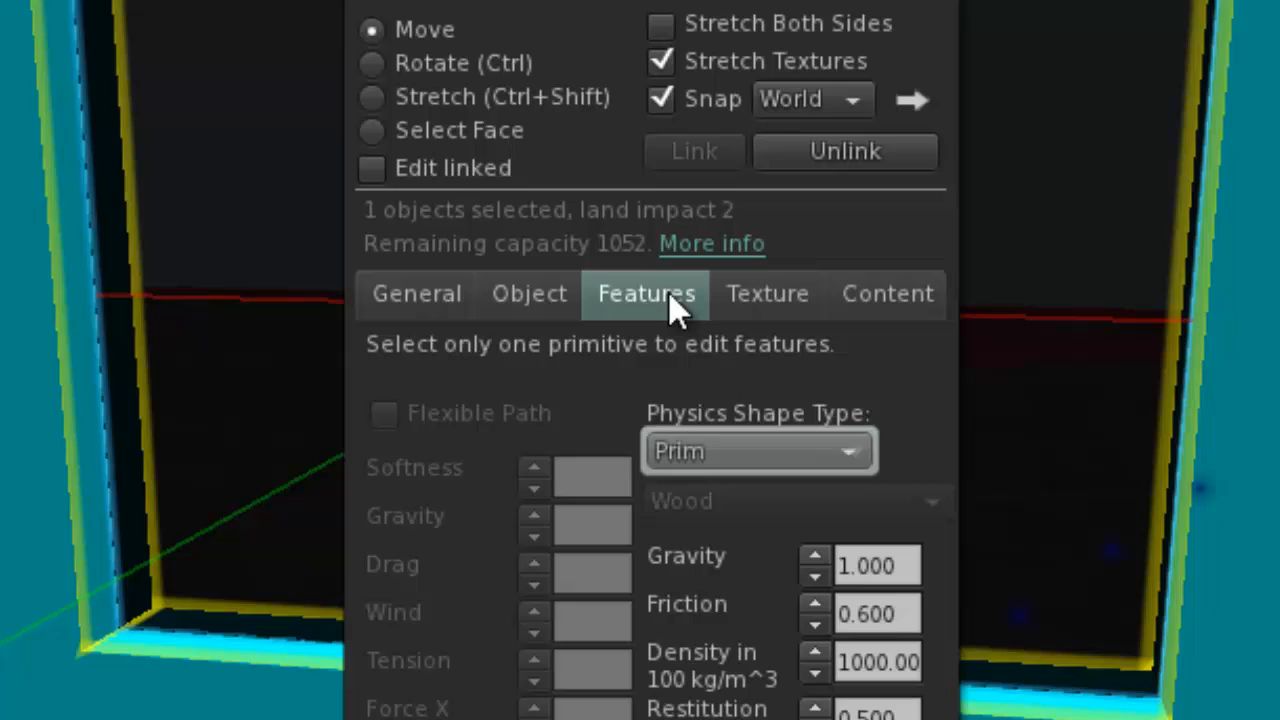
pyautogui.click(805, 441)
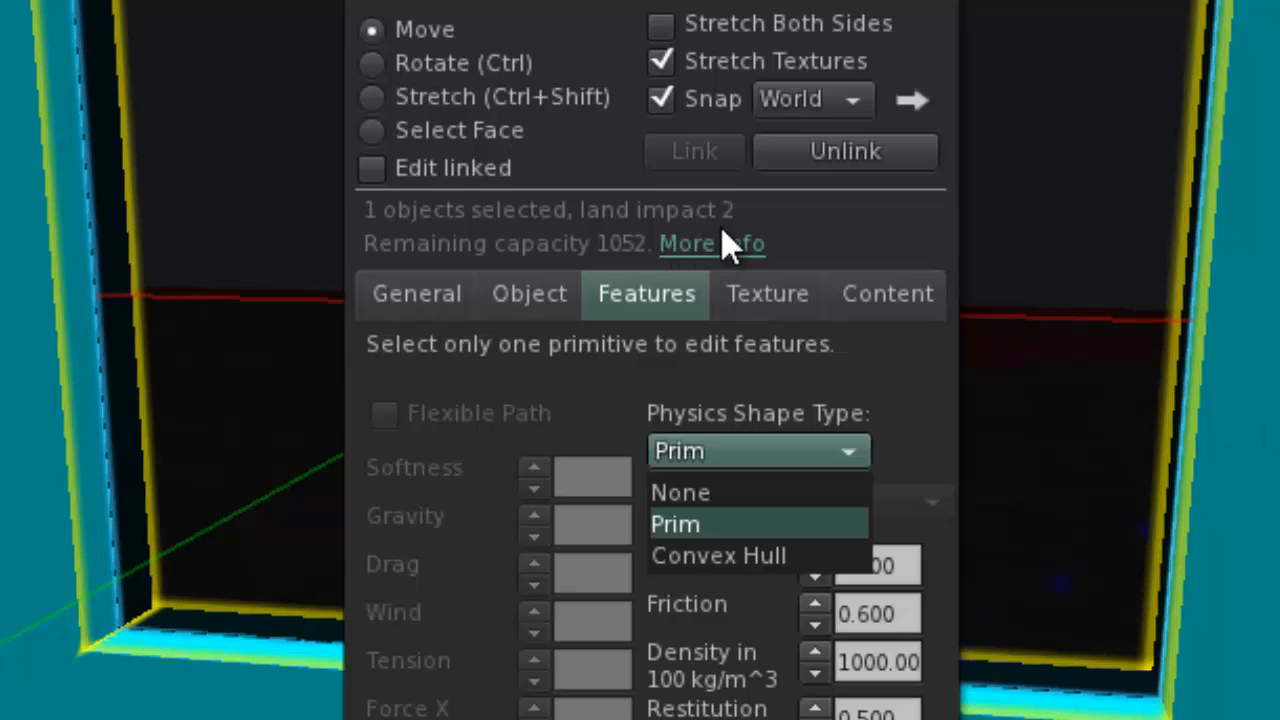
pyautogui.click(769, 560)
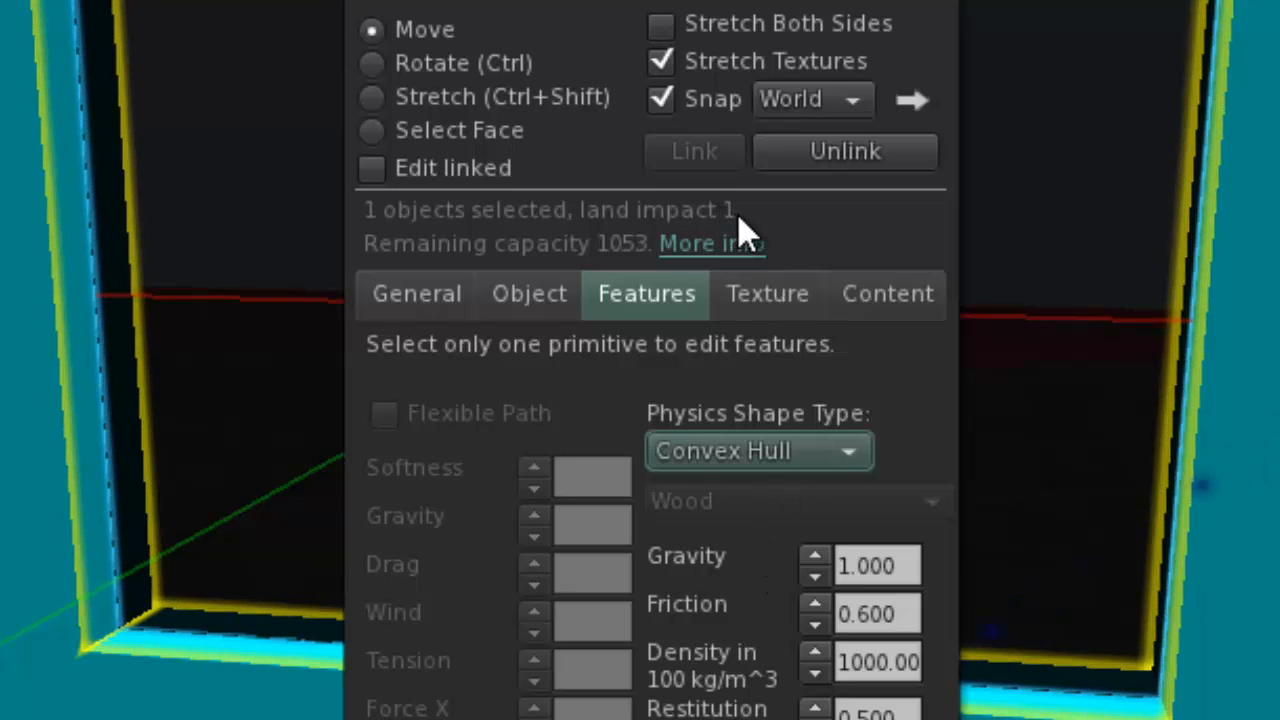
pyautogui.hotkey('ctrl', 'w')
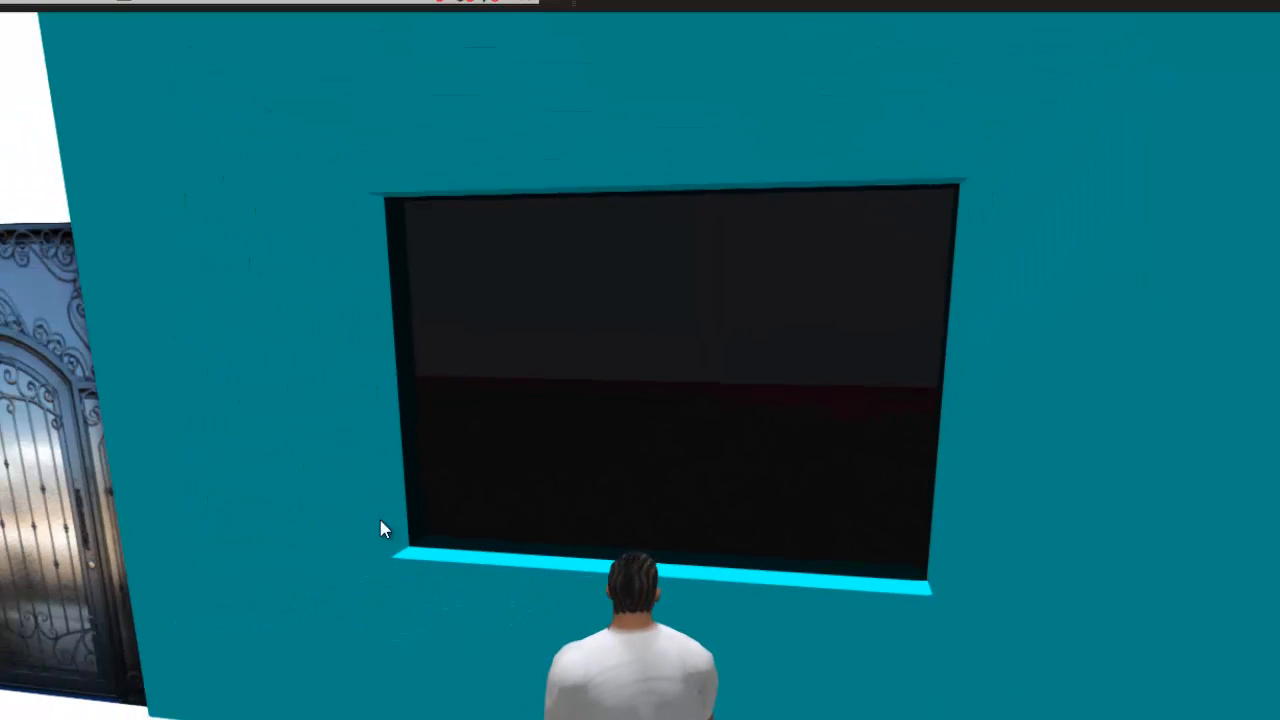
# Unlink the window pane from the cyan wall and delete only the pane.
pyautogui.rightClick(749, 411)
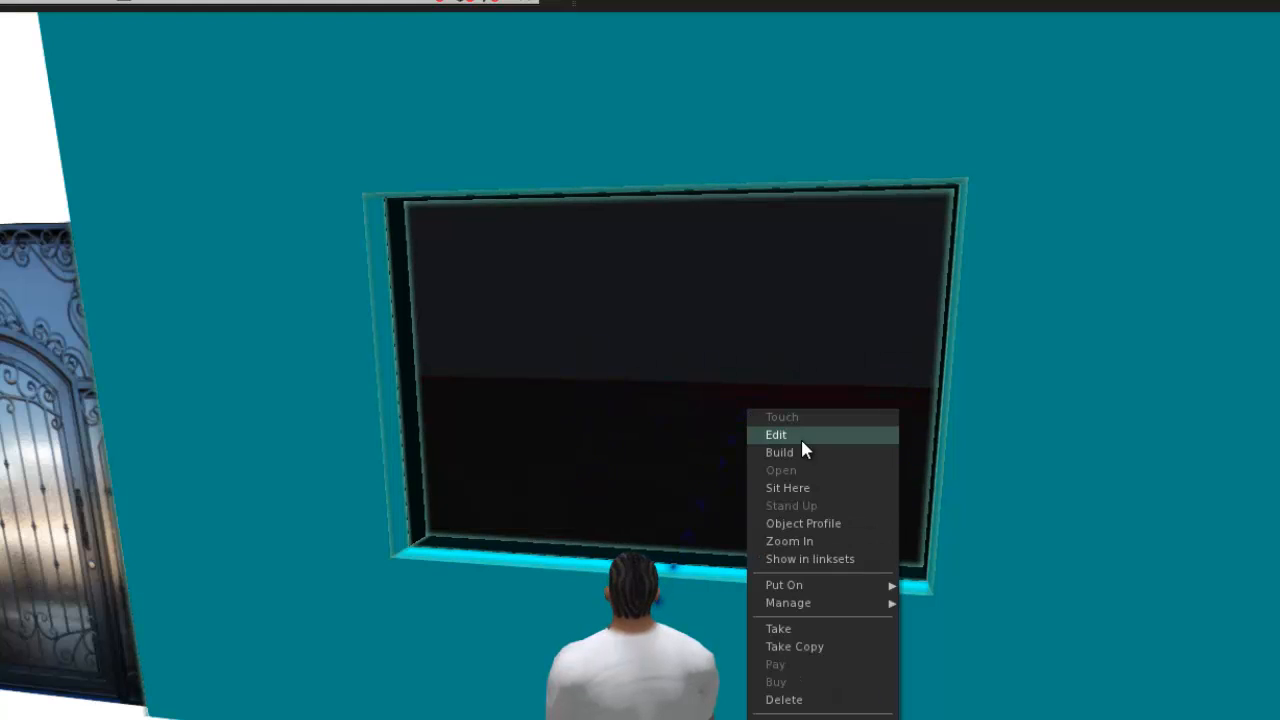
pyautogui.click(800, 436)
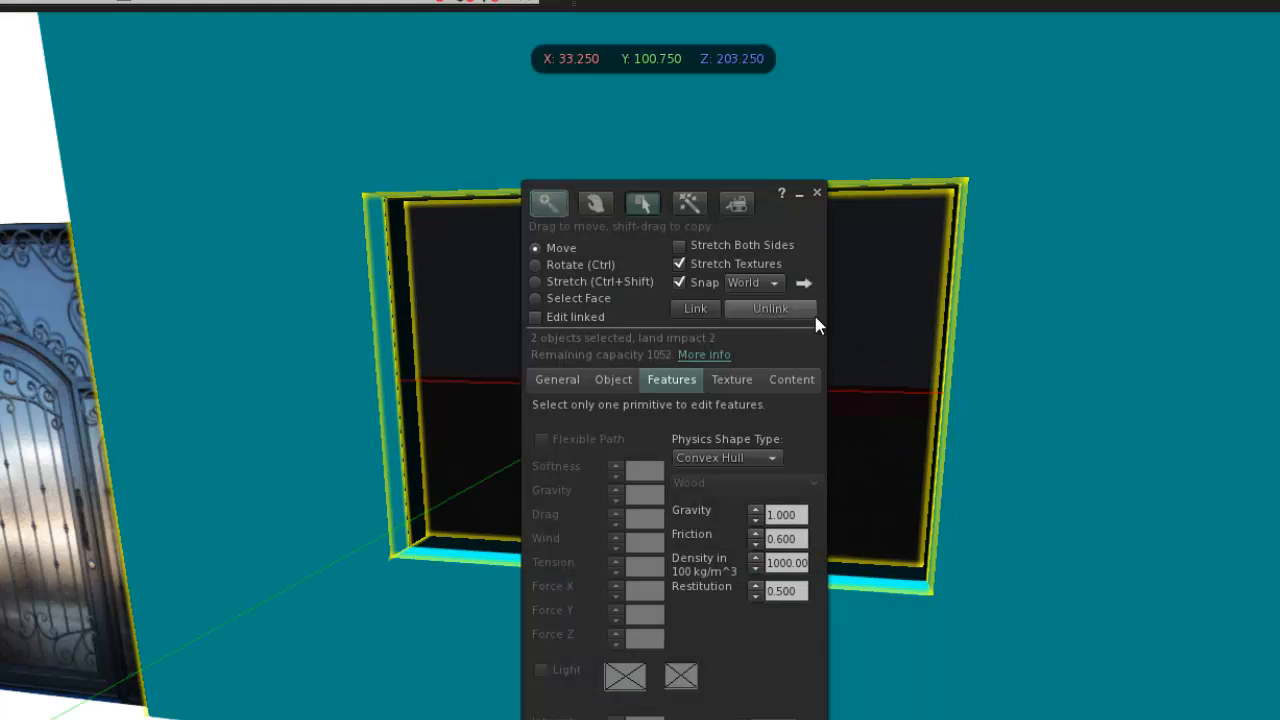
pyautogui.keyDown('shift'); pyautogui.click(952, 318); pyautogui.keyUp('shift')
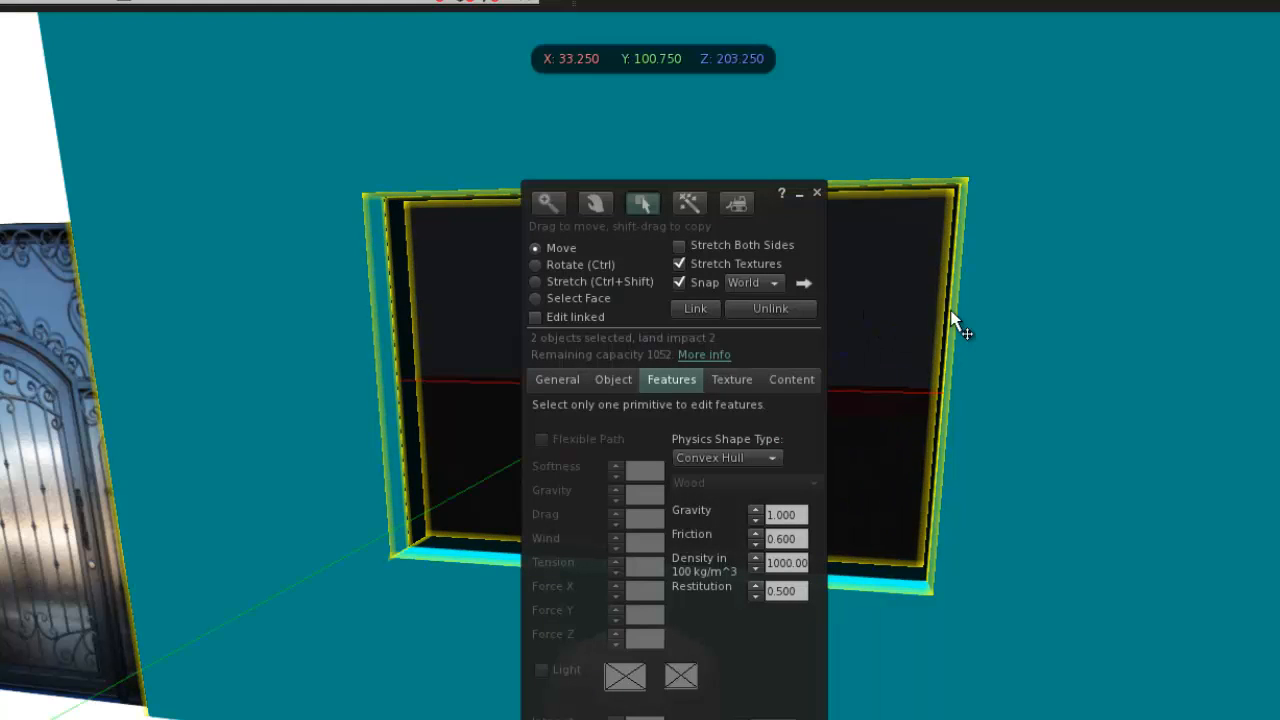
pyautogui.click(817, 193)
pyautogui.rightClick(788, 353)
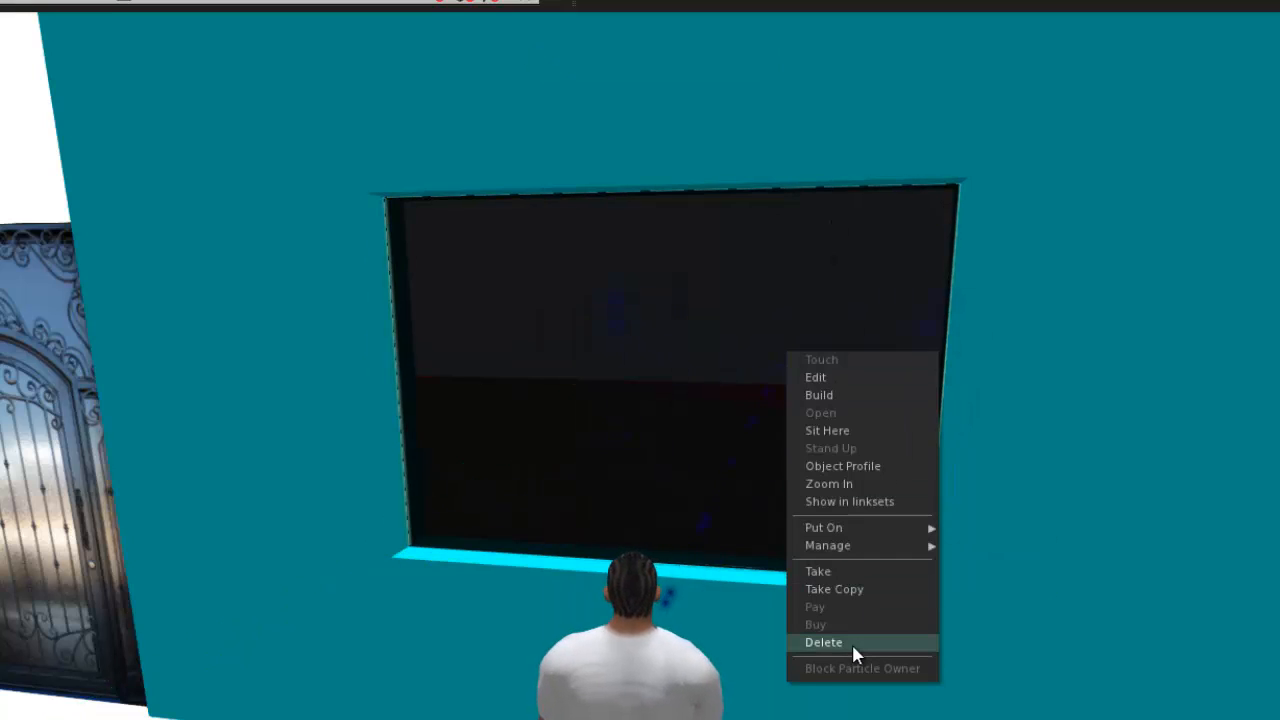
pyautogui.click(851, 641)
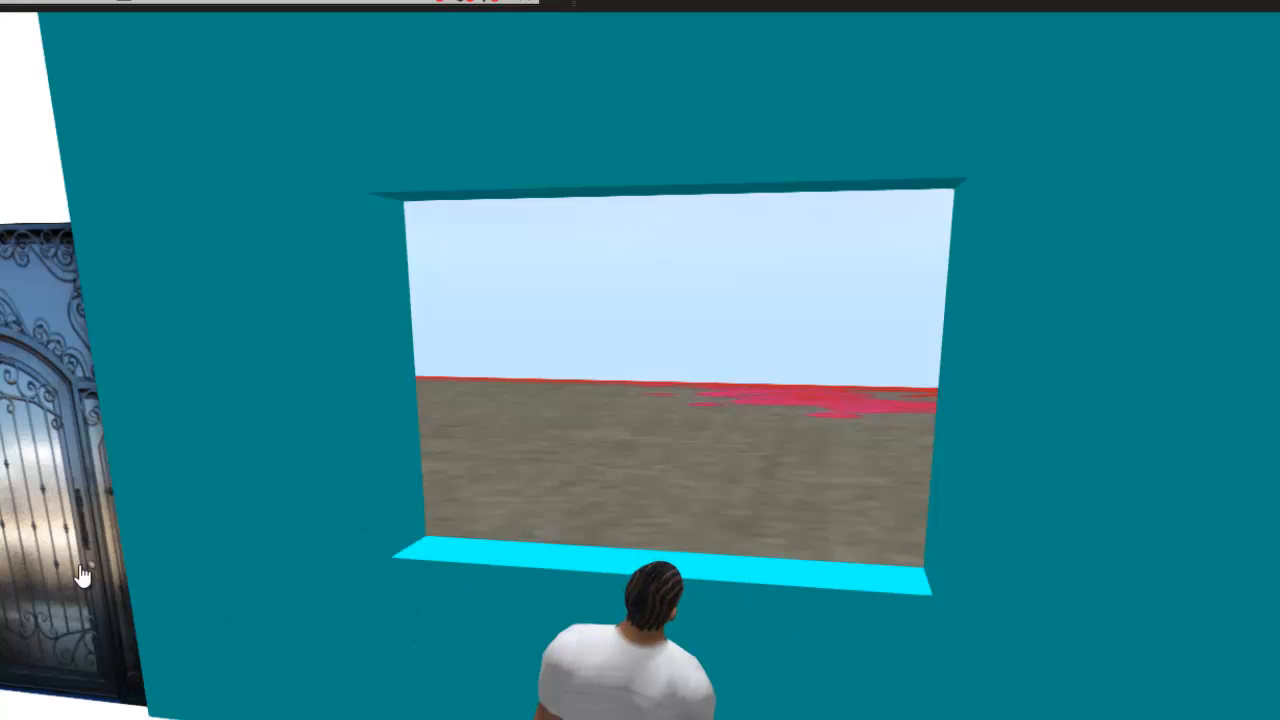
# Copy the wrought-iron house door along the X axis into the window opening, at X 33.918.
pyautogui.rightClick(82, 572)
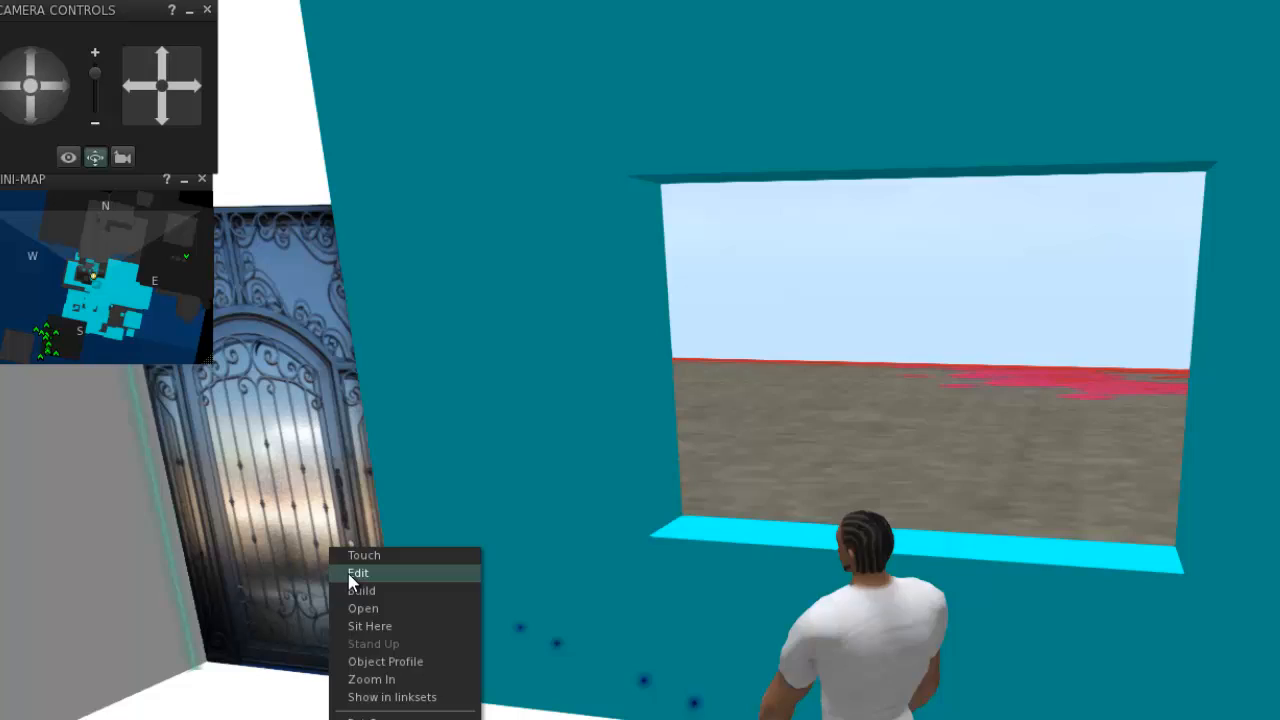
pyautogui.click(357, 573)
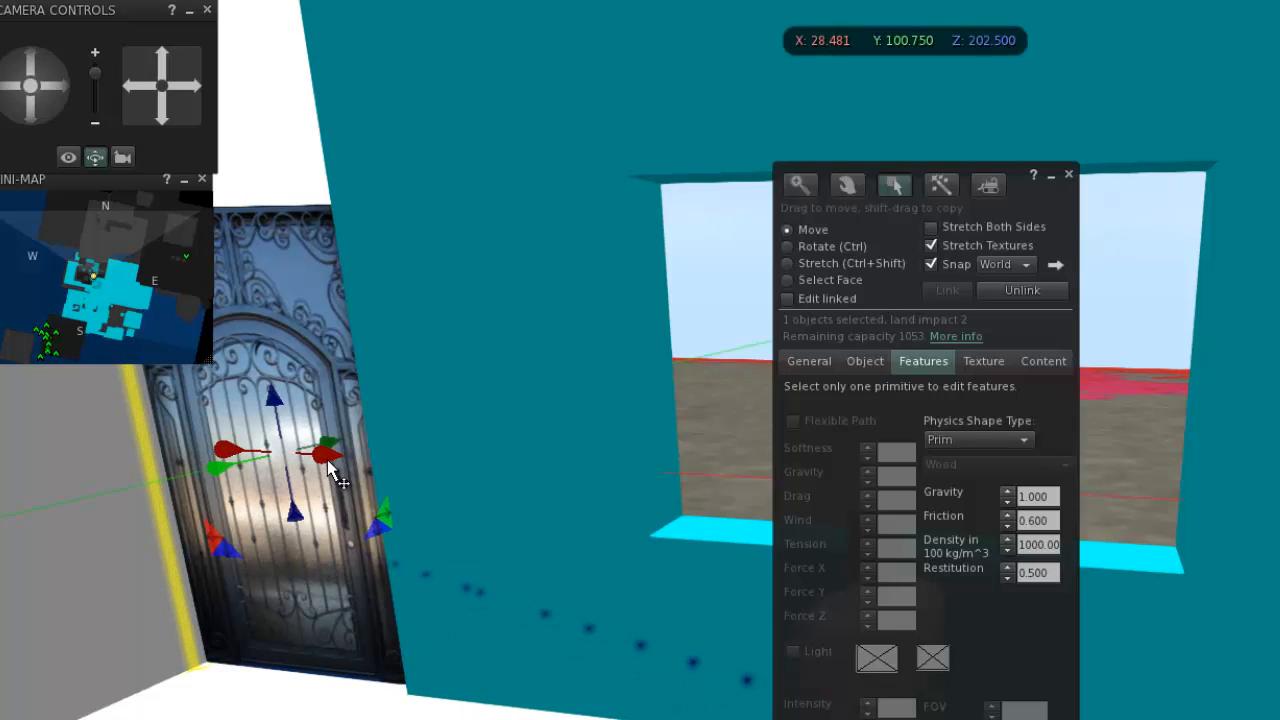
pyautogui.keyDown('shift'); pyautogui.moveTo(333, 468); pyautogui.dragTo(1130, 572); pyautogui.keyUp('shift')
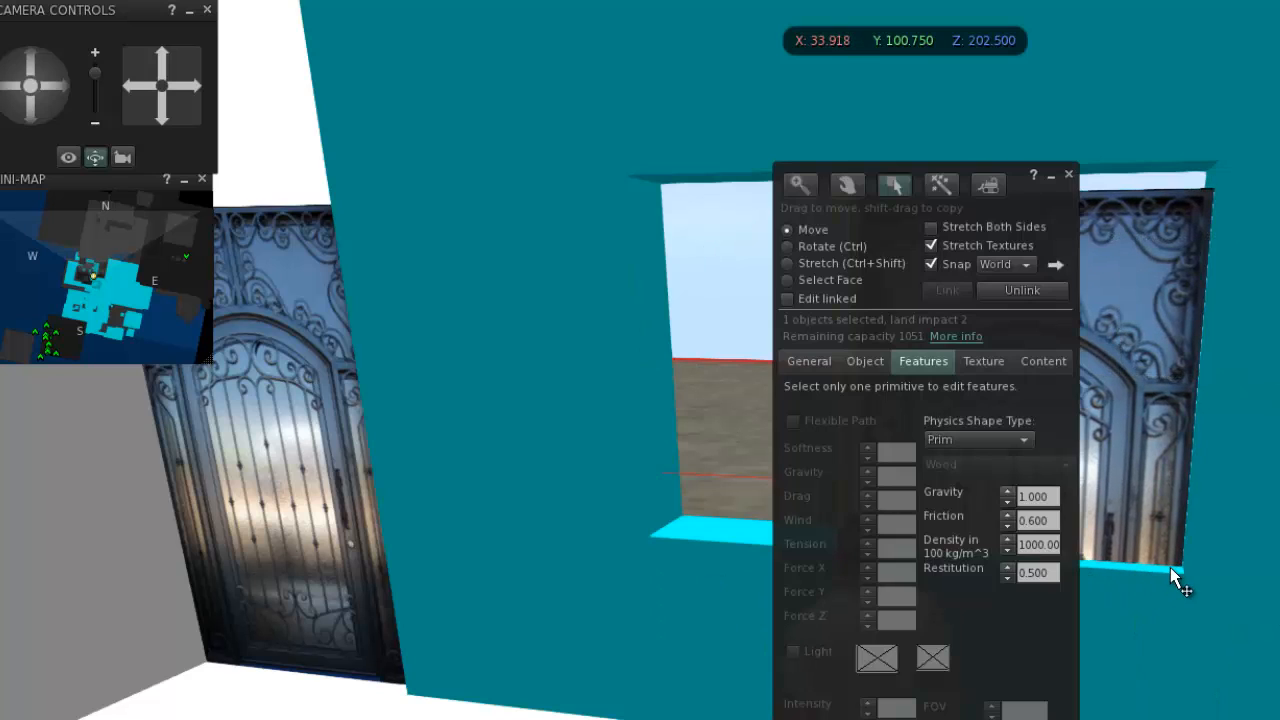
pyautogui.click(1070, 176)
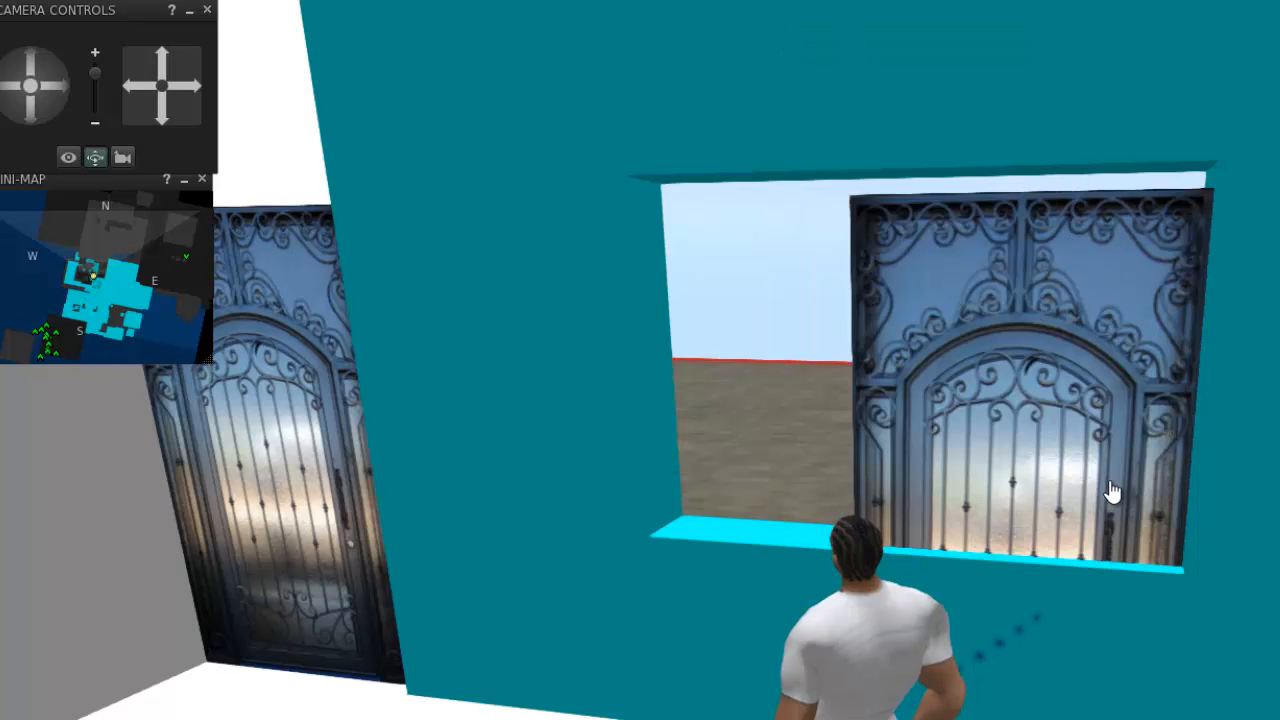
# Raise the door copy to Z 202.630 so it meets the top of the window opening, and touch it to test its movement.
pyautogui.rightClick(1113, 492)
pyautogui.click(1135, 507)
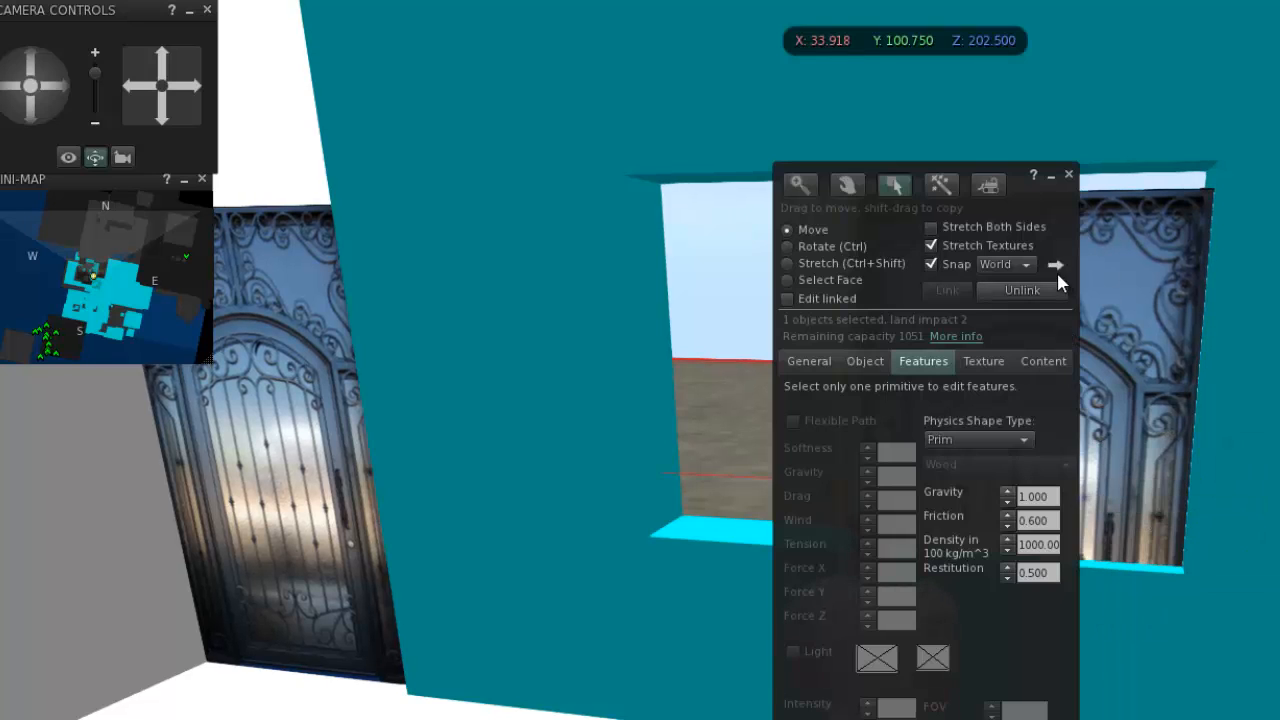
pyautogui.moveTo(1064, 219); pyautogui.dragTo(1279, 227)
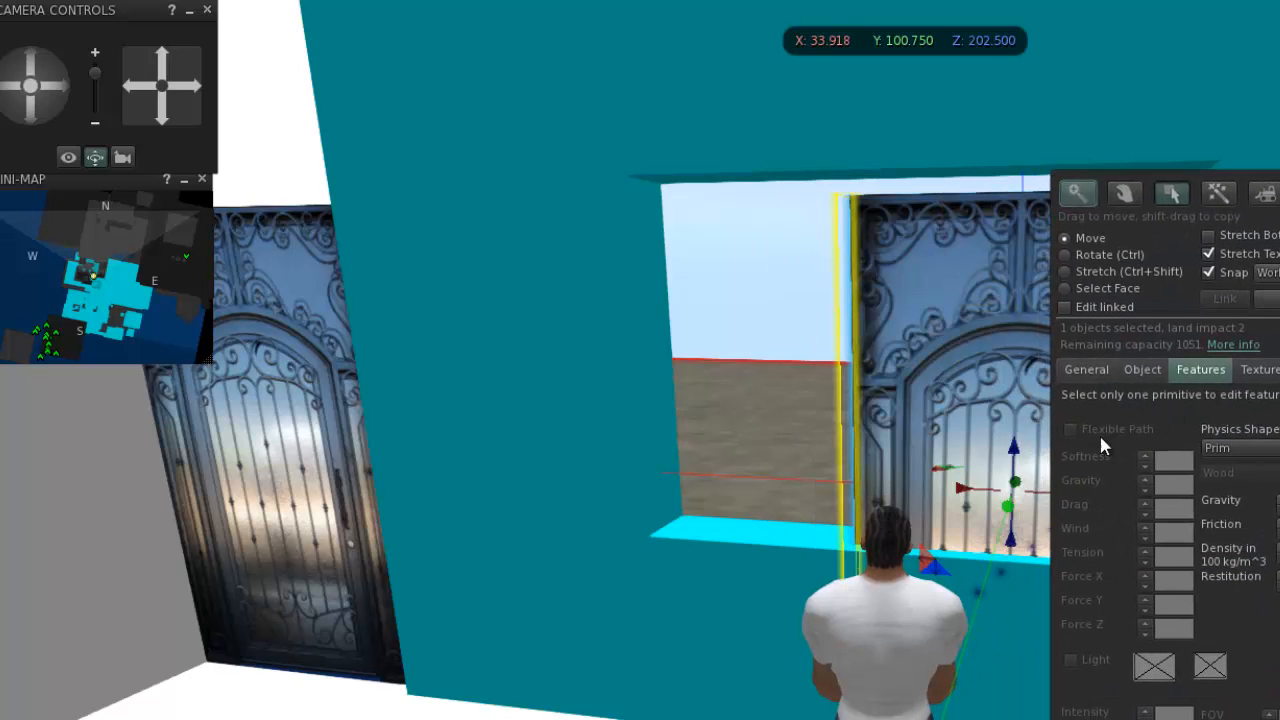
pyautogui.moveTo(1027, 474); pyautogui.dragTo(1030, 455)
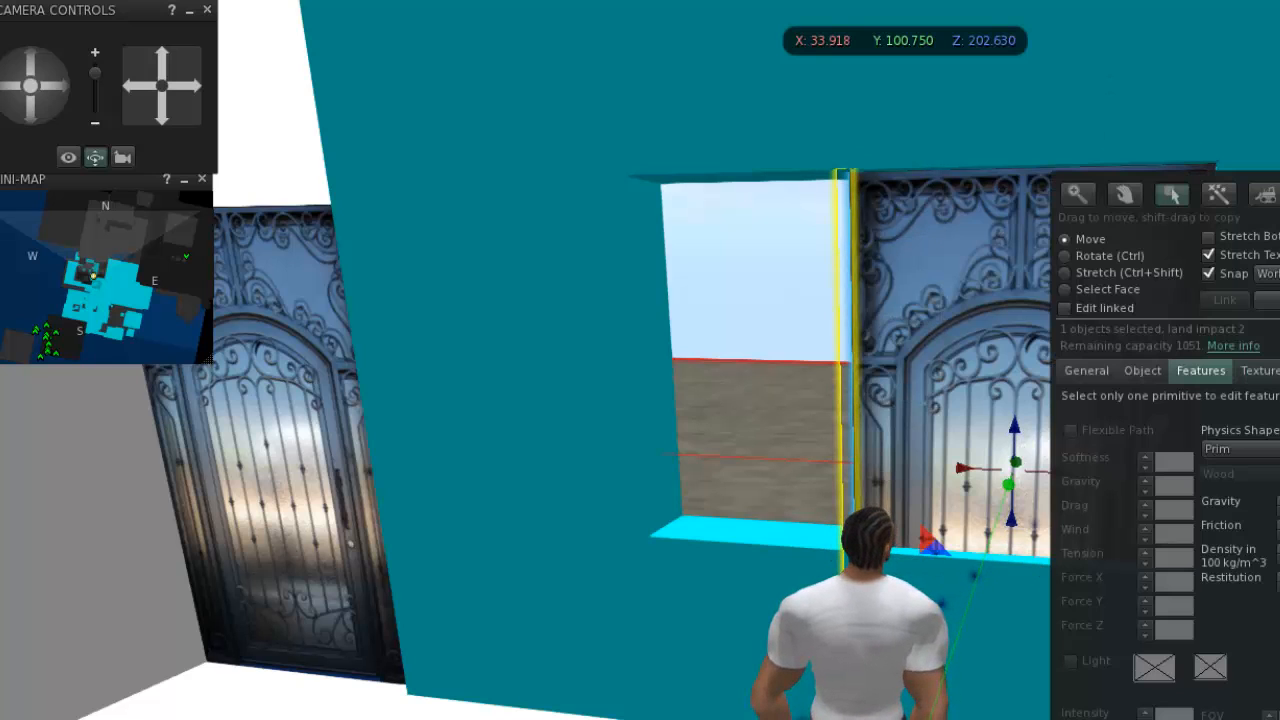
pyautogui.press('Escape')
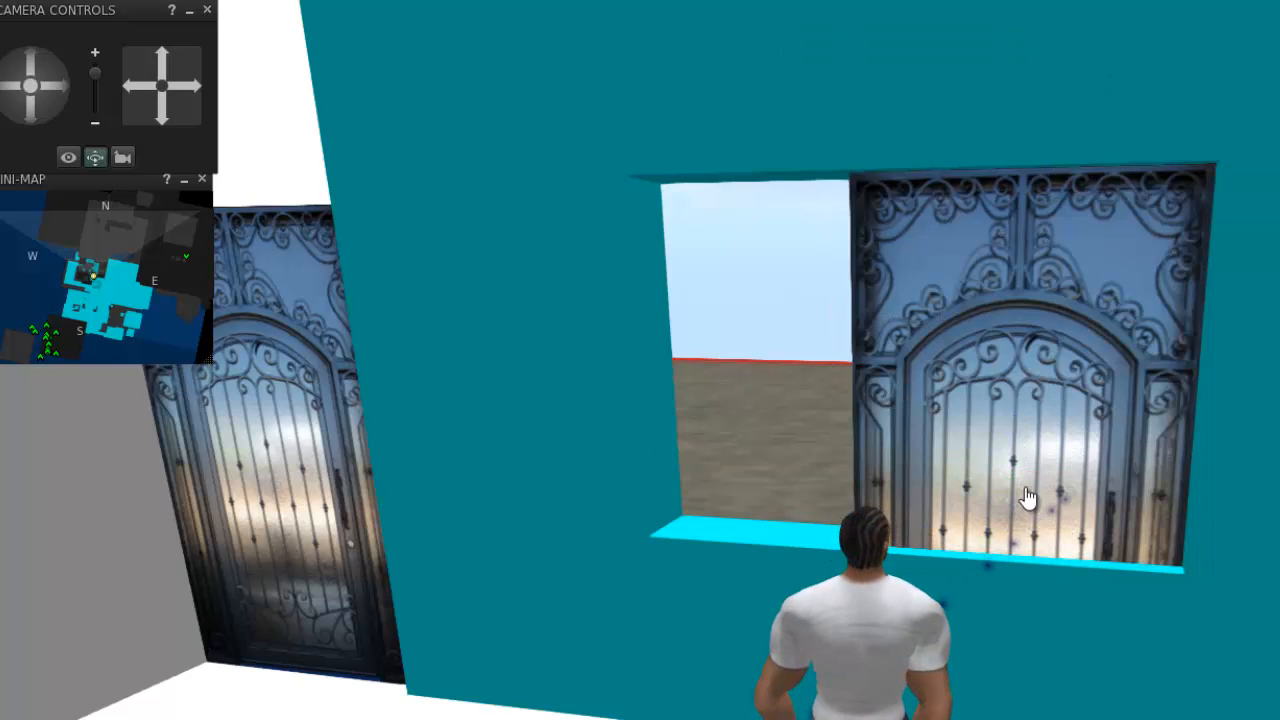
pyautogui.click(1023, 497)
pyautogui.click(894, 463)
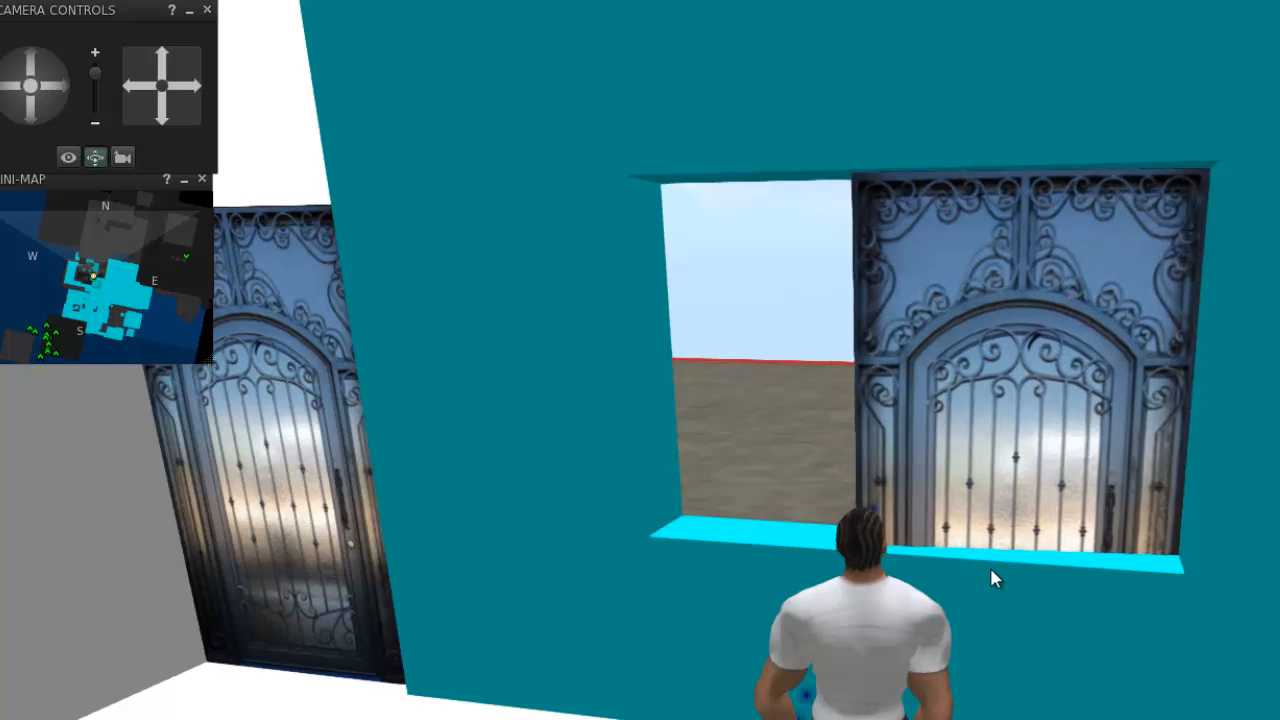
# Move the door copy along X to 32.549, against the opening's side nearest the house door, and touch it to test it.
pyautogui.rightClick(1017, 402)
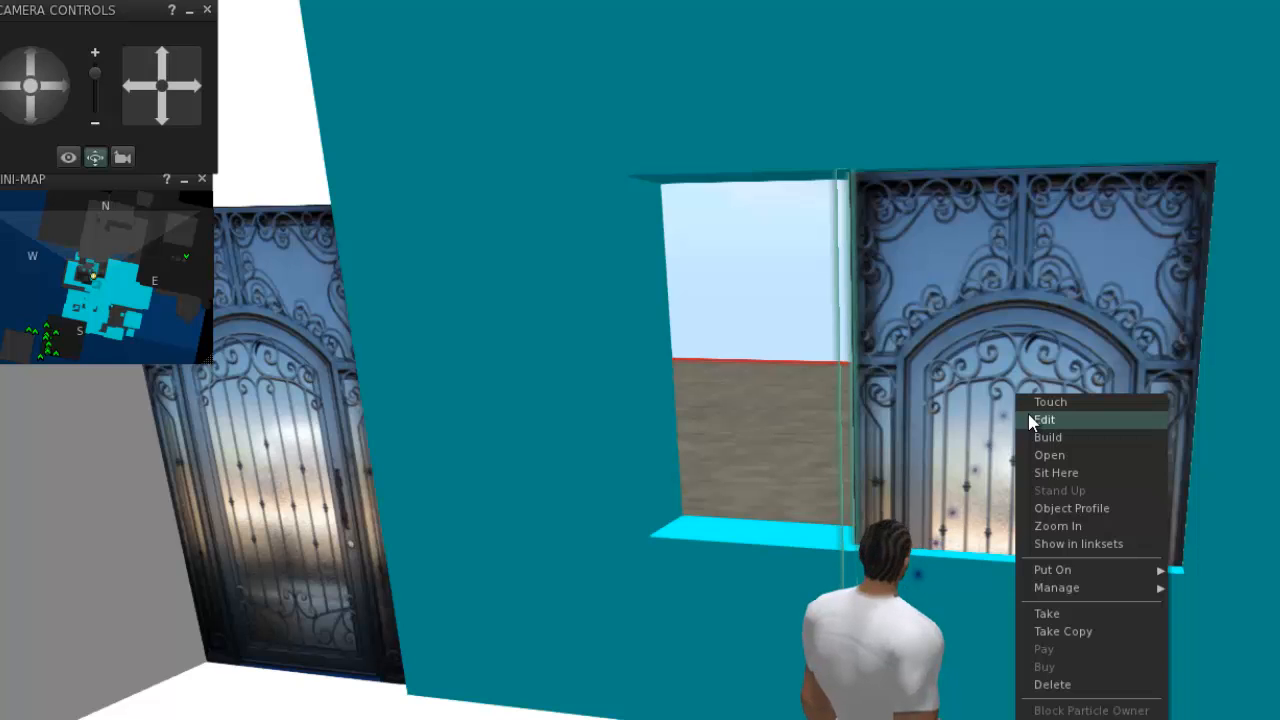
pyautogui.click(1030, 420)
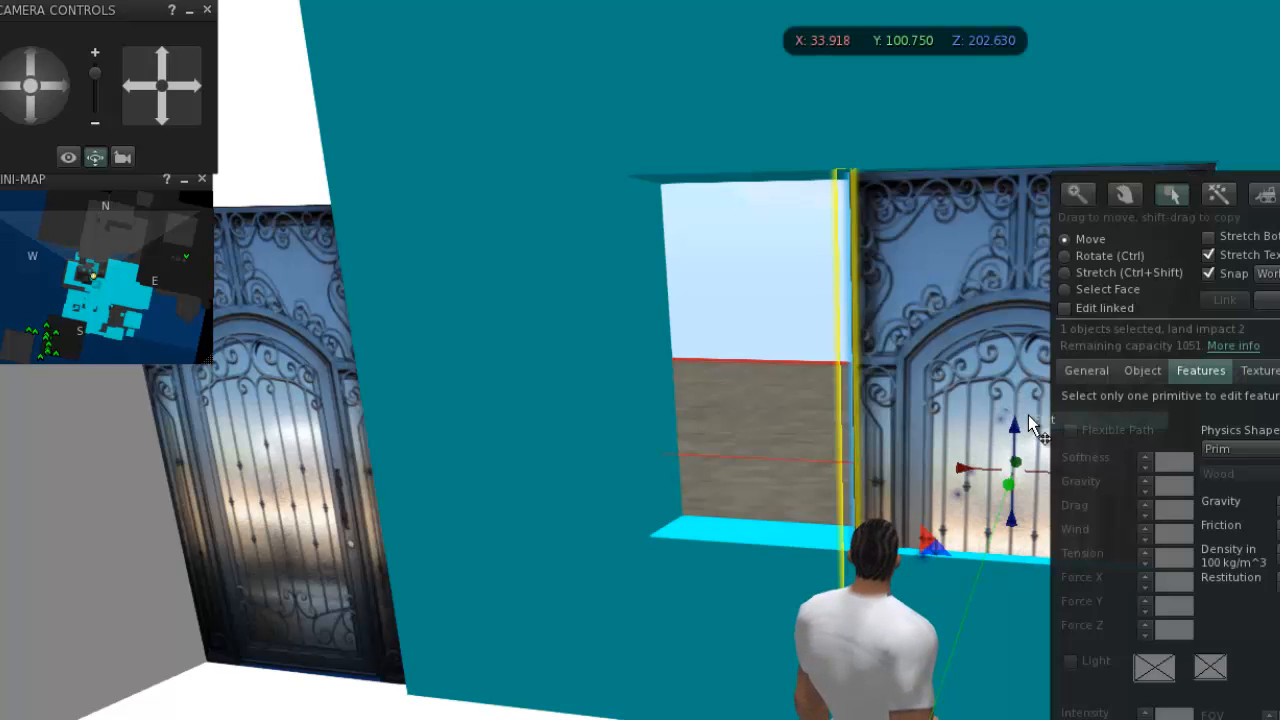
pyautogui.moveTo(961, 469); pyautogui.dragTo(753, 495)
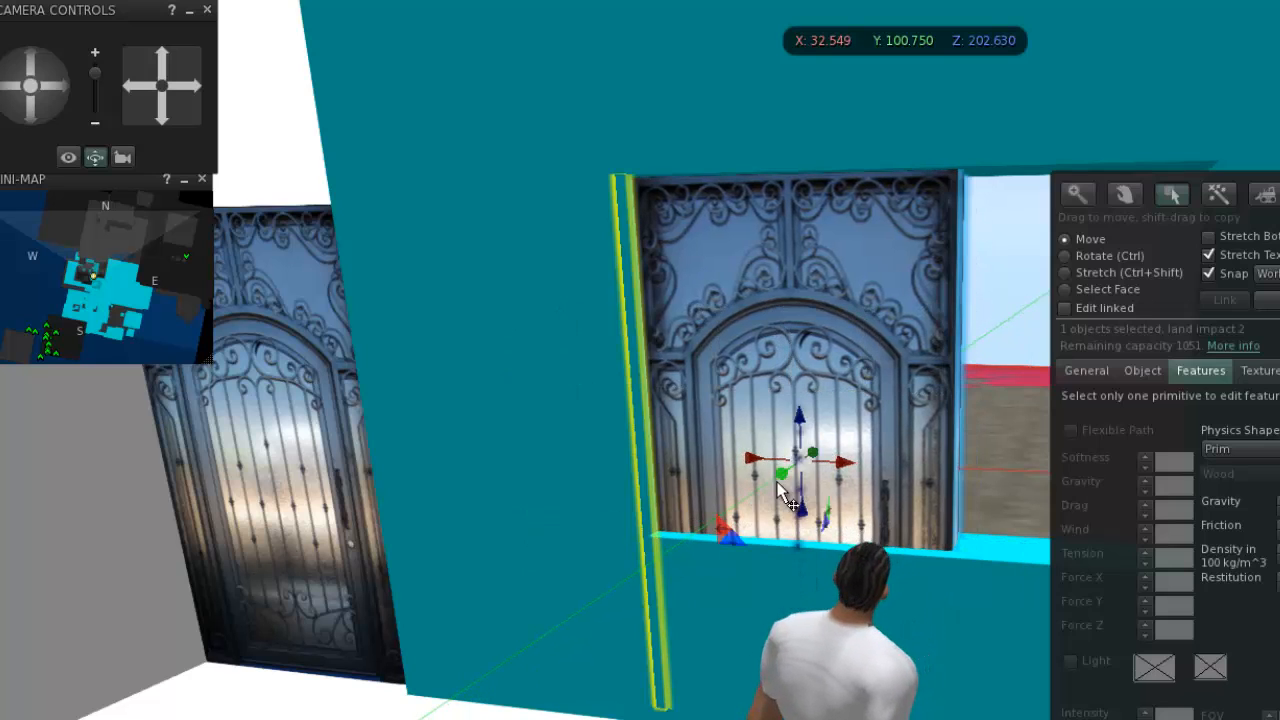
pyautogui.press('Escape')
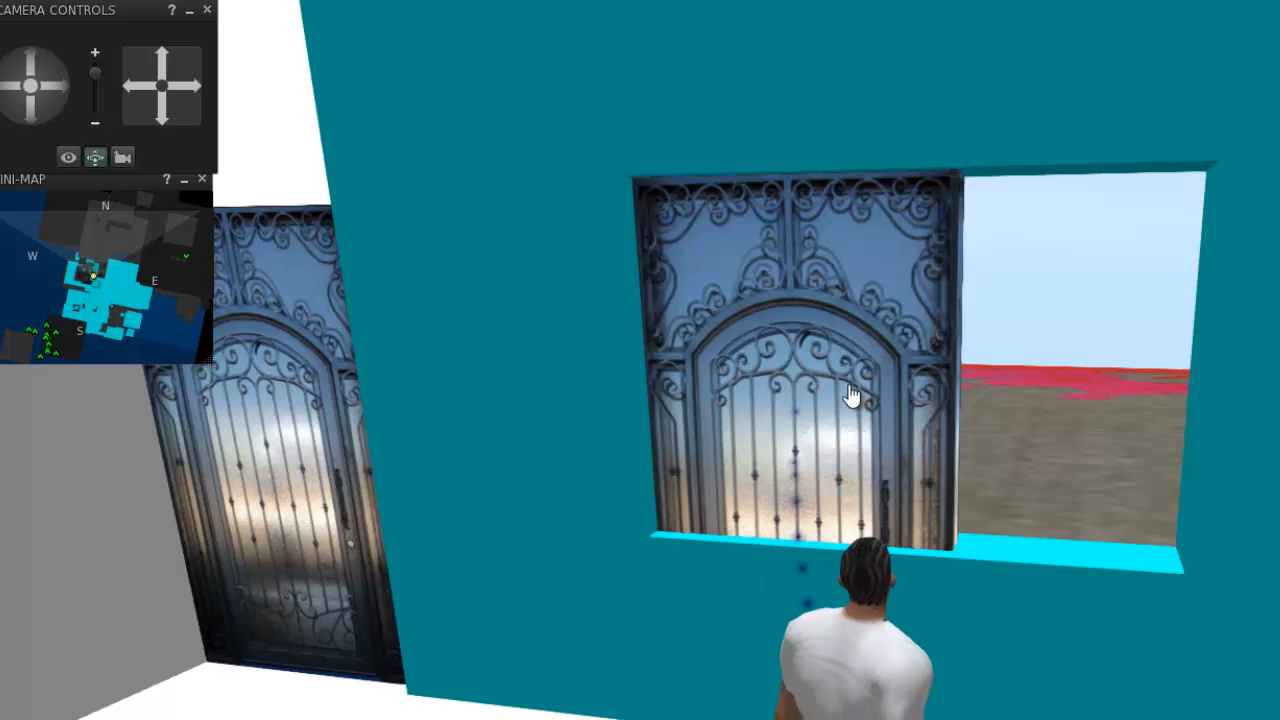
pyautogui.click(854, 400)
pyautogui.click(752, 383)
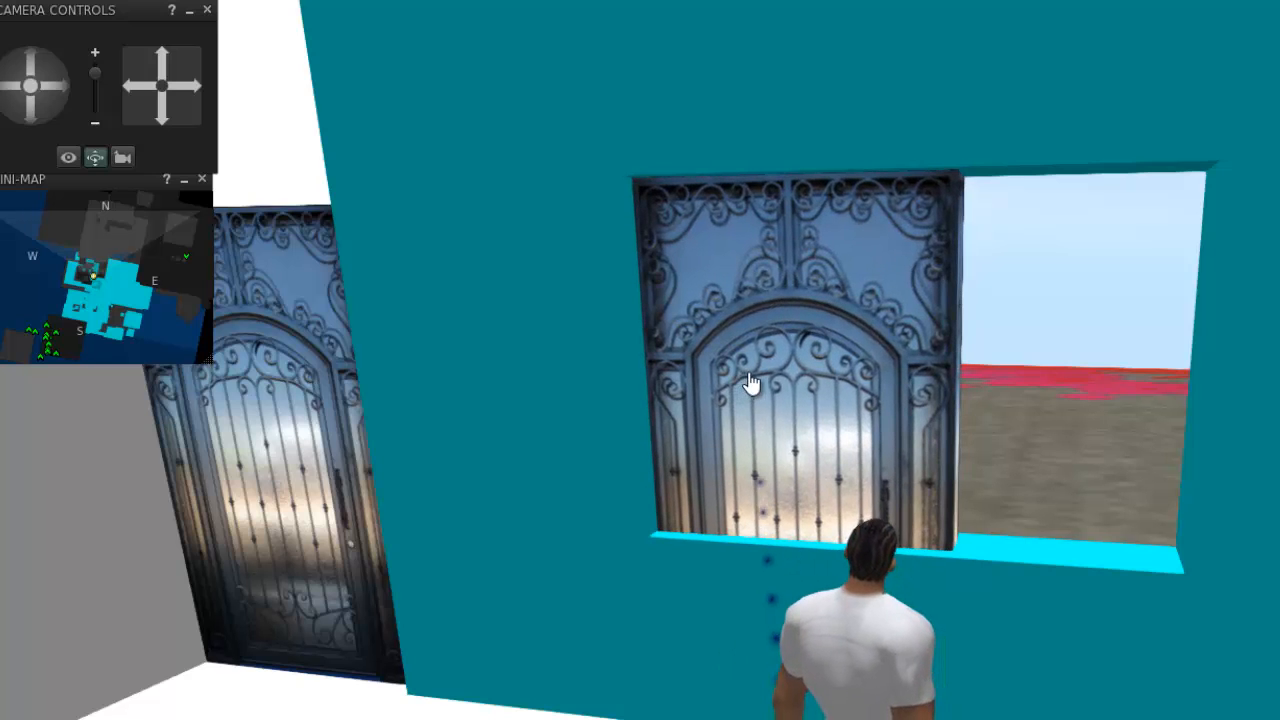
# Shorten the door copy's panel from its lower edge to above the window sill, stretching it separately from its linked hinge post.
pyautogui.rightClick(940, 298)
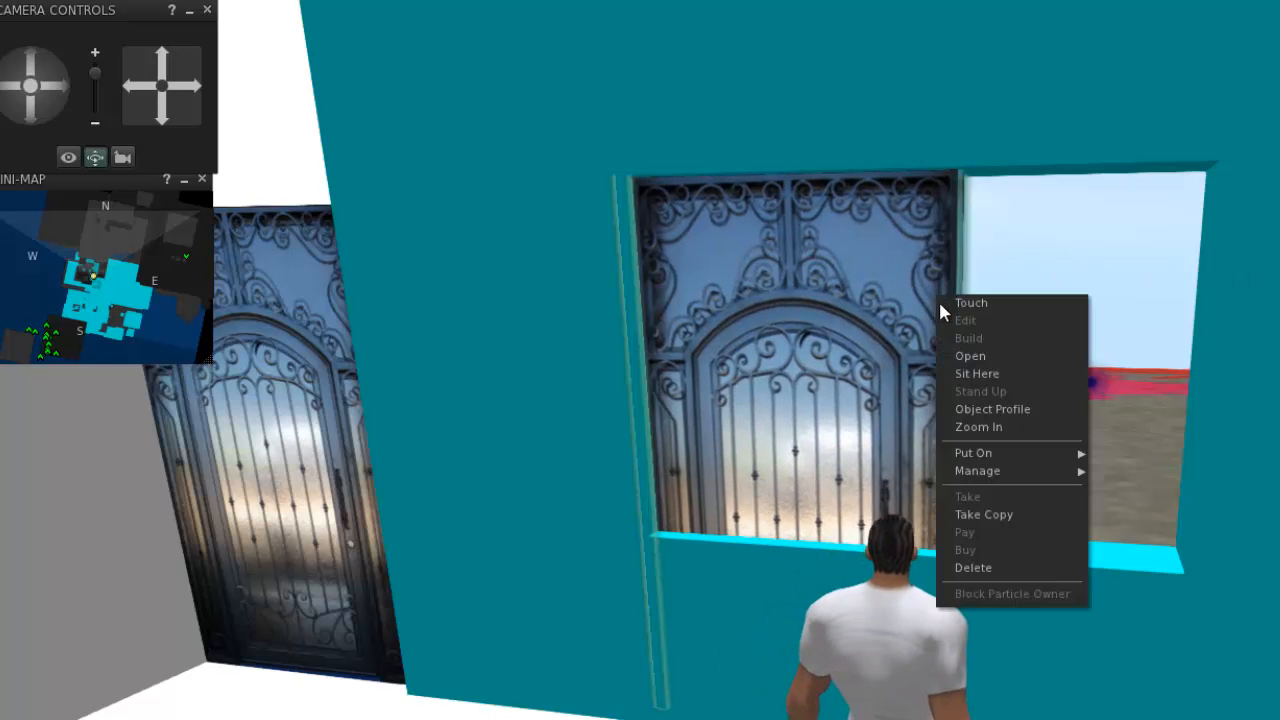
pyautogui.click(958, 322)
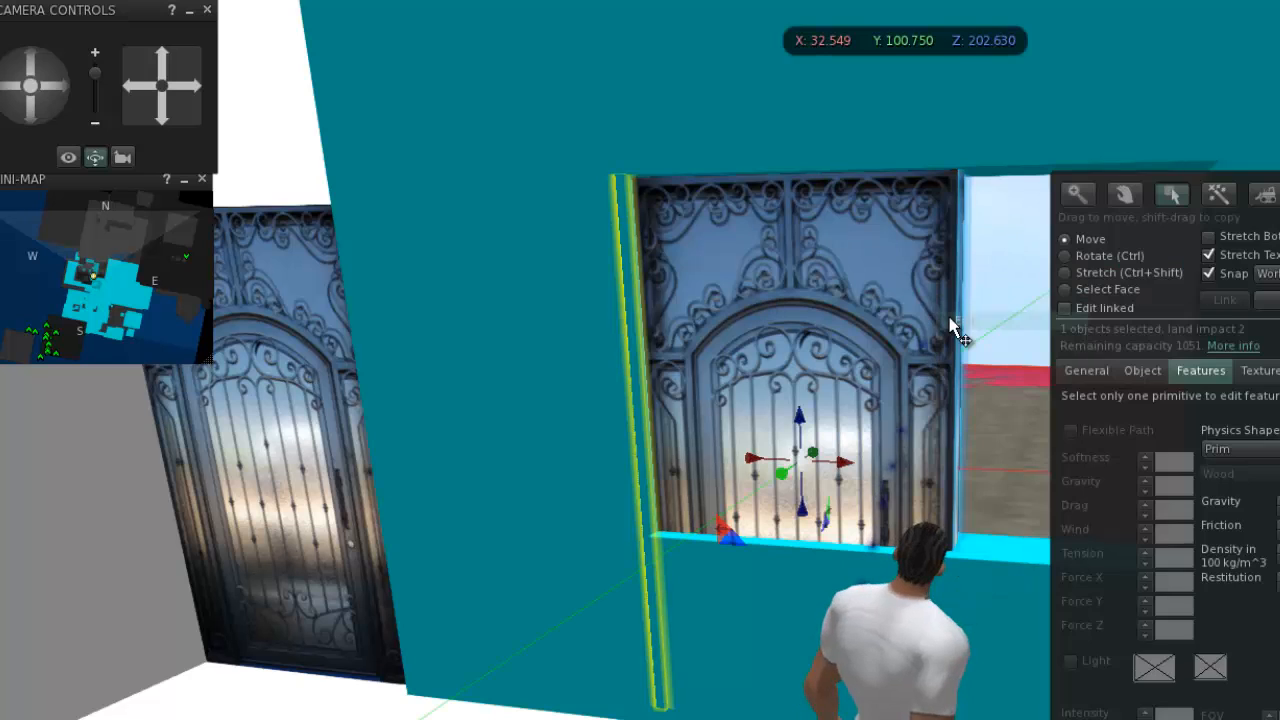
pyautogui.click(1110, 276)
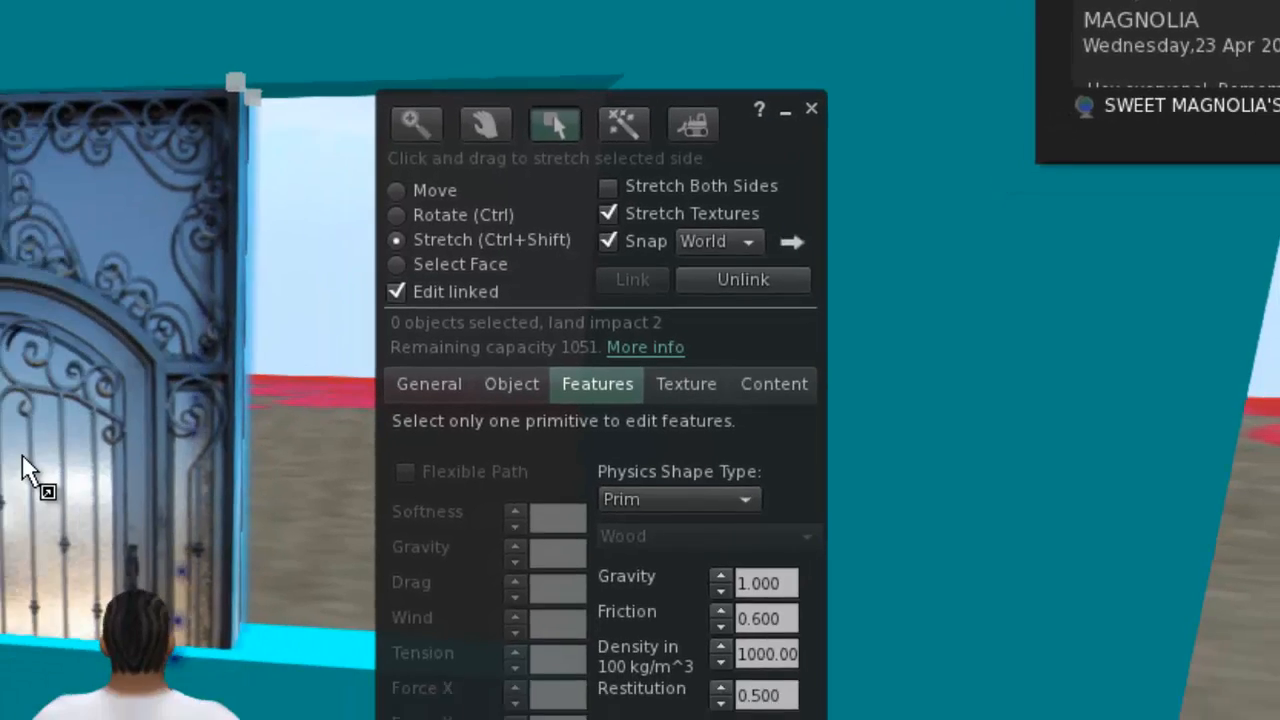
pyautogui.click(277, 374)
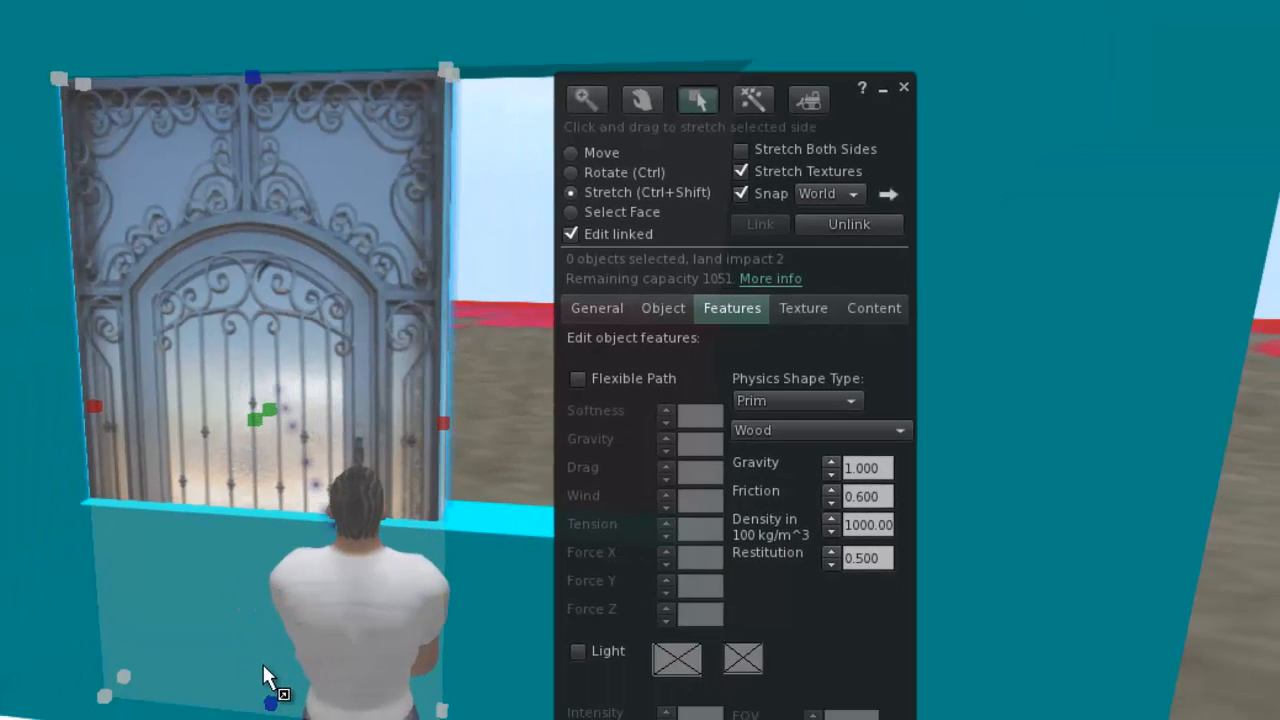
pyautogui.moveTo(270, 705); pyautogui.dragTo(281, 448)
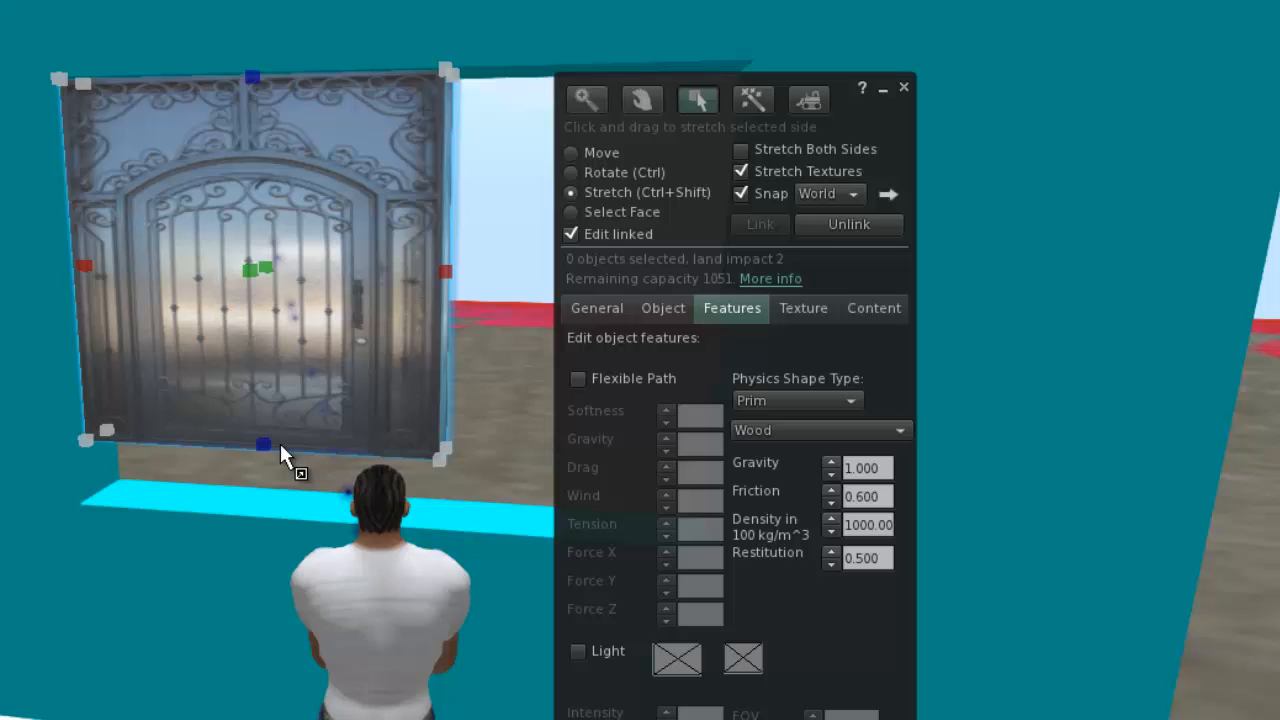
# Shorten the door copy's hinge post to the window sill and extend the panel down to meet the sill.
pyautogui.click(108, 488)
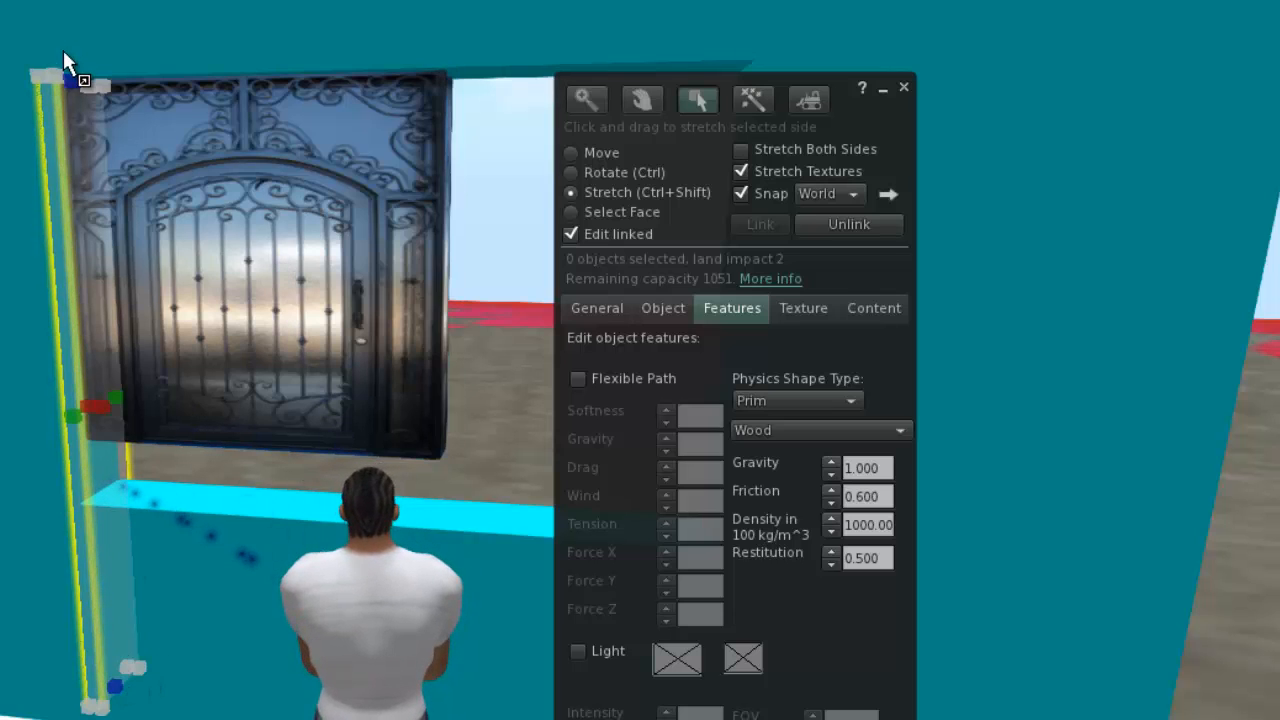
pyautogui.moveTo(117, 688); pyautogui.dragTo(106, 503)
pyautogui.click(231, 367)
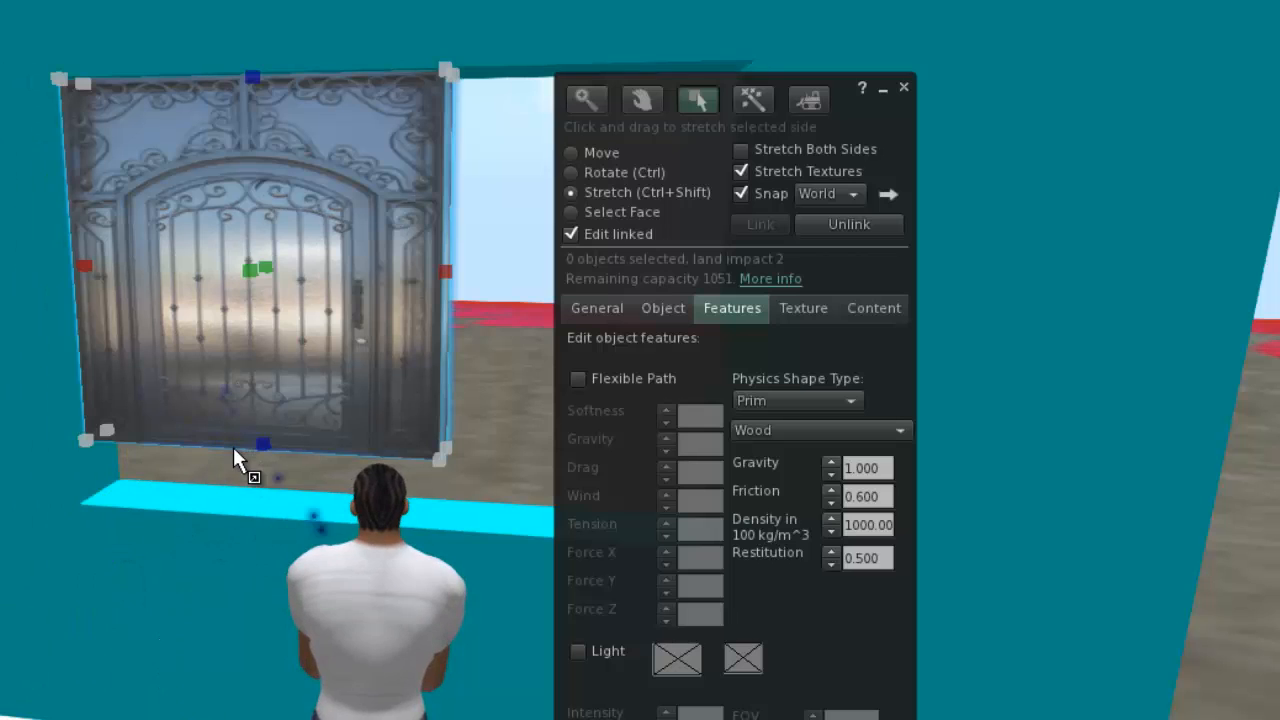
pyautogui.moveTo(262, 446); pyautogui.dragTo(255, 502)
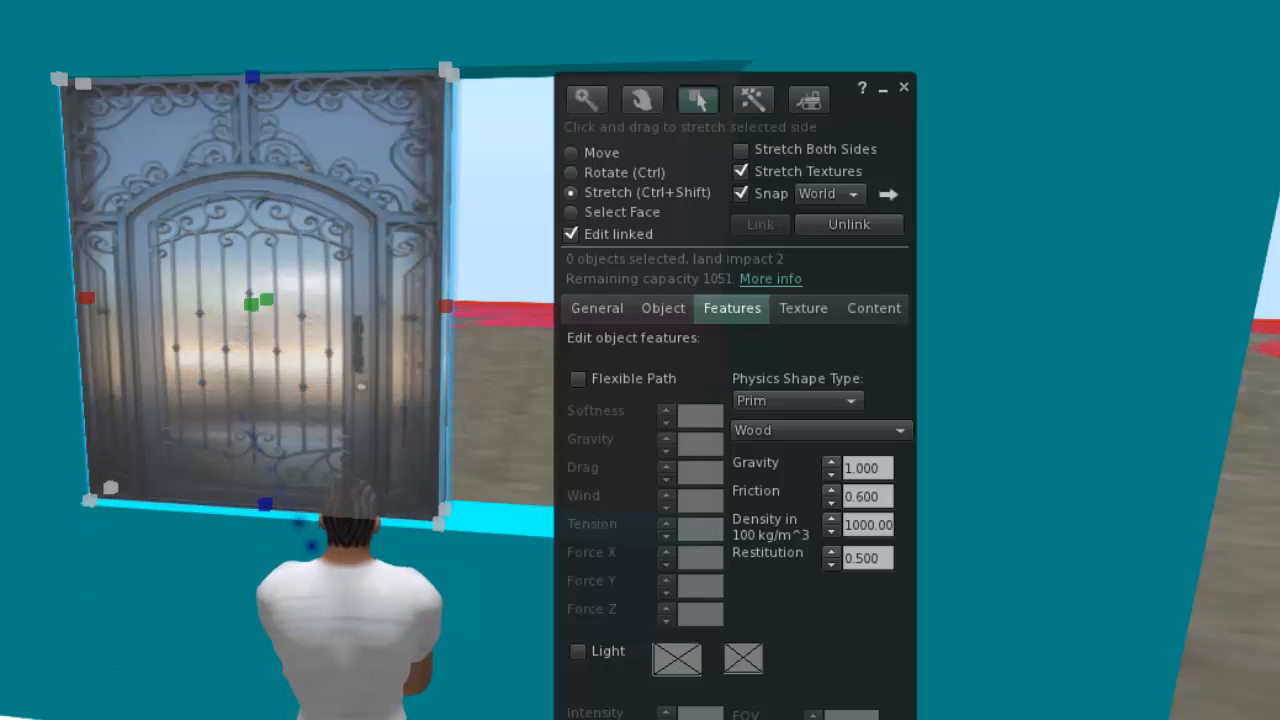
# Narrow the window door's panel from its free side to about half the width of the opening.
pyautogui.press('Right')
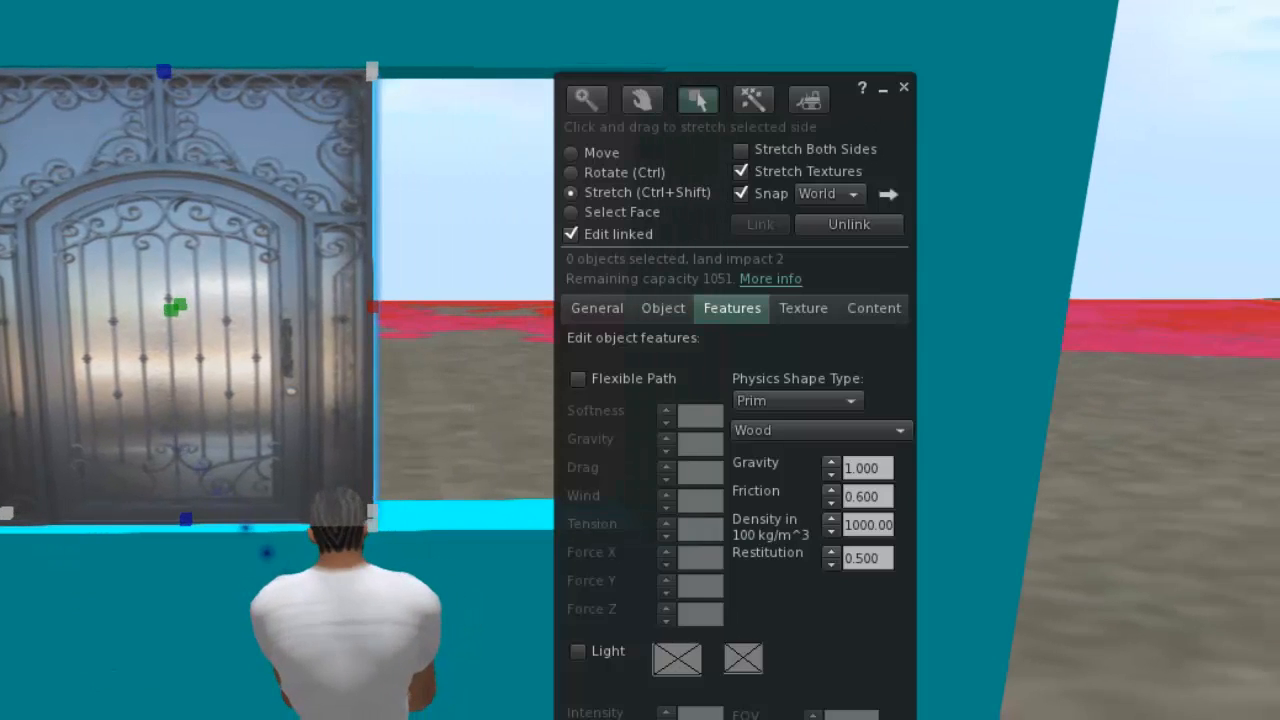
pyautogui.press('Right')
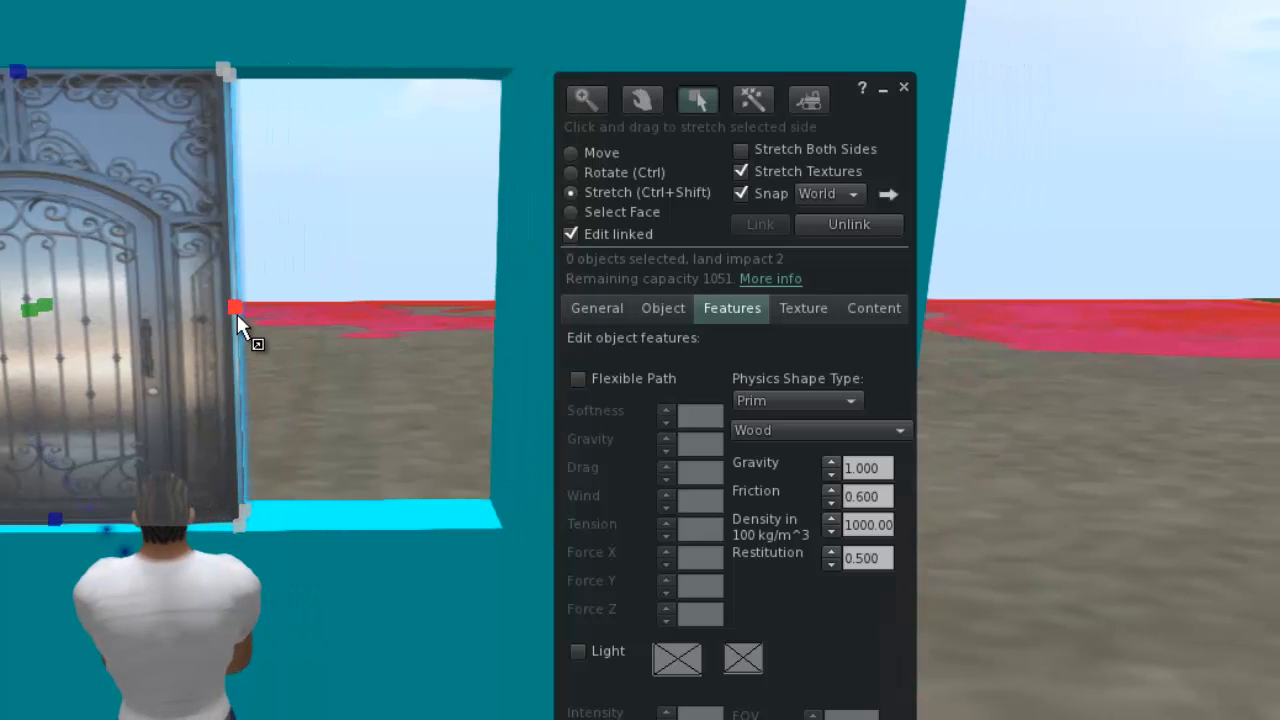
pyautogui.moveTo(237, 308); pyautogui.dragTo(145, 191)
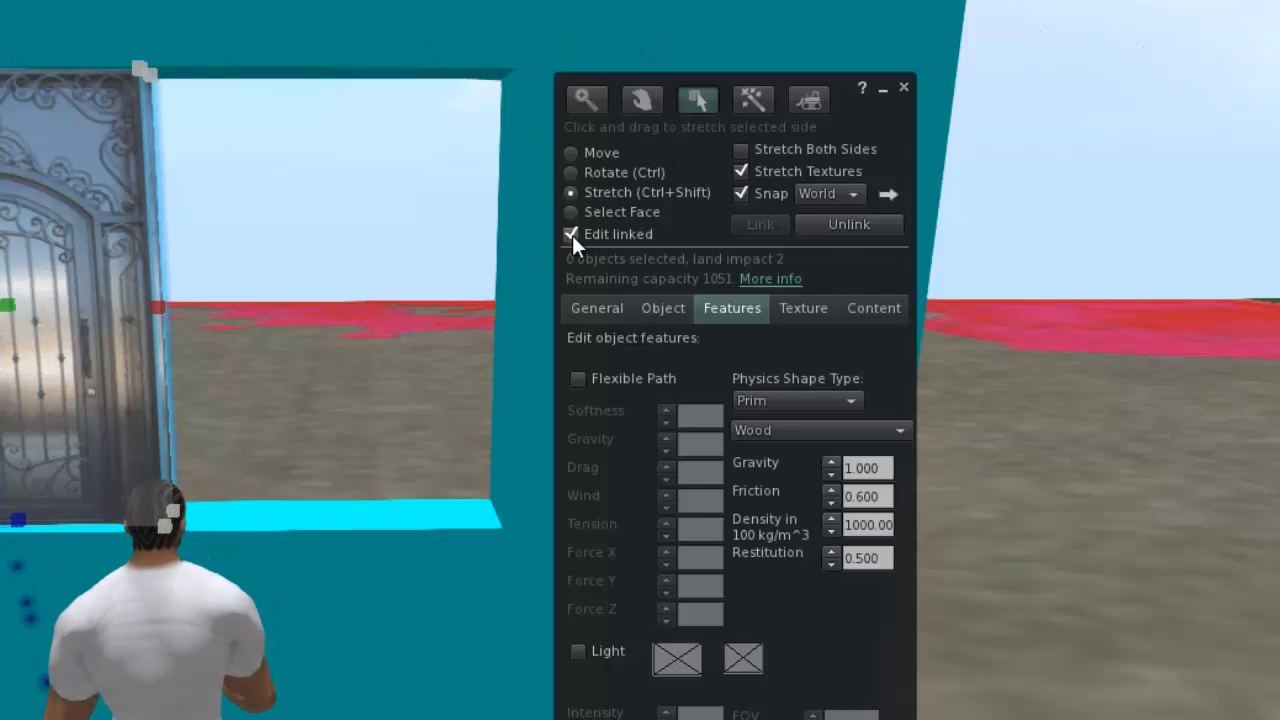
# Copy the whole resized window door along X into the empty half of the opening, and touch the copy to test its movement.
pyautogui.click(570, 234)
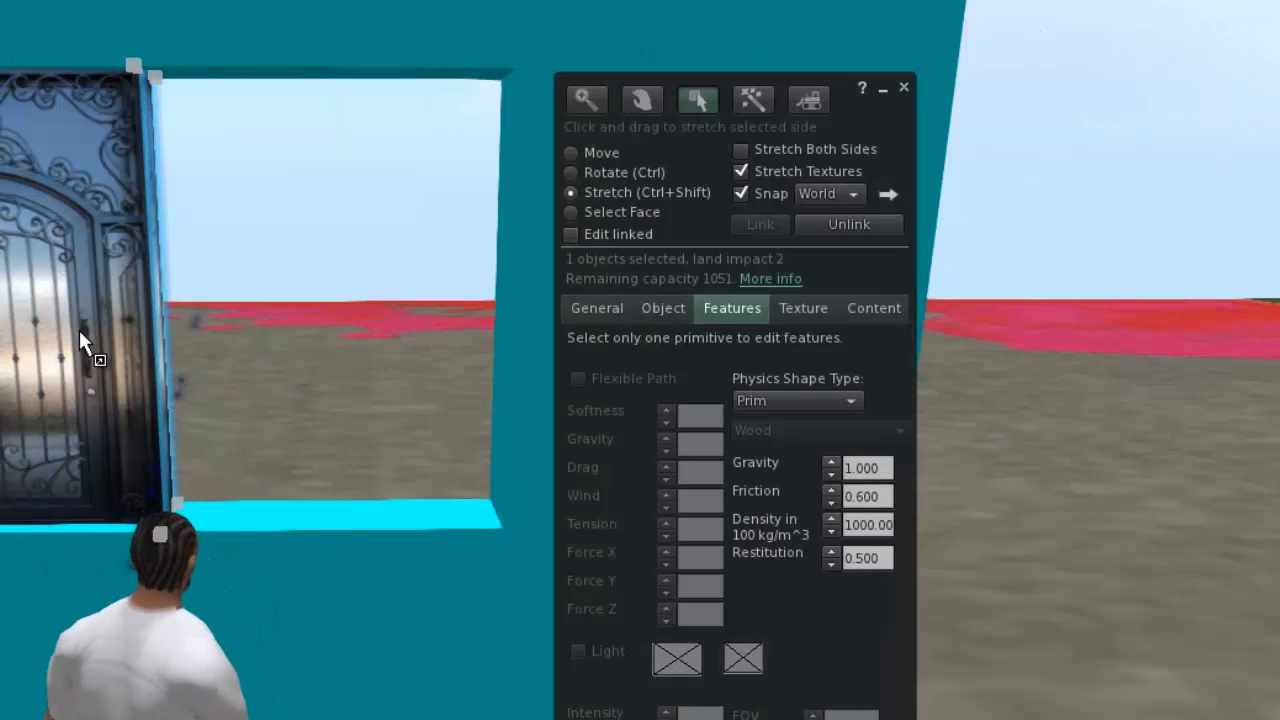
pyautogui.click(601, 152)
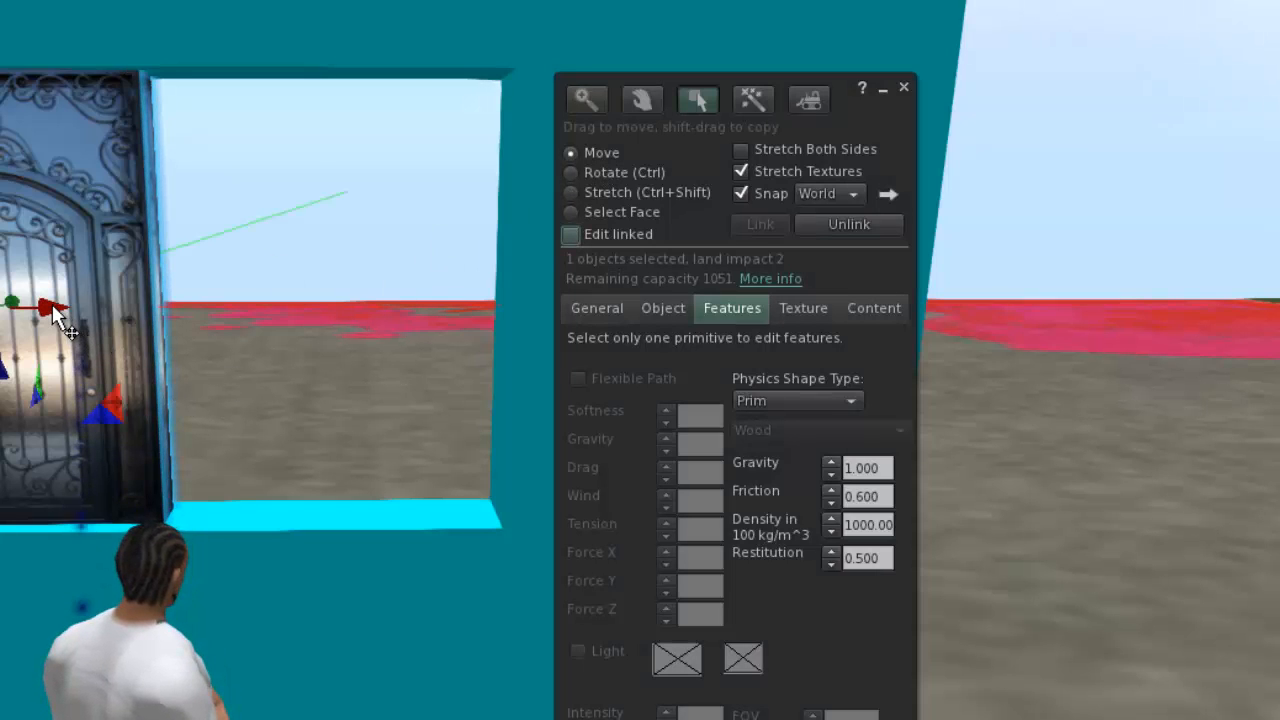
pyautogui.moveTo(55, 312); pyautogui.dragTo(391, 351)
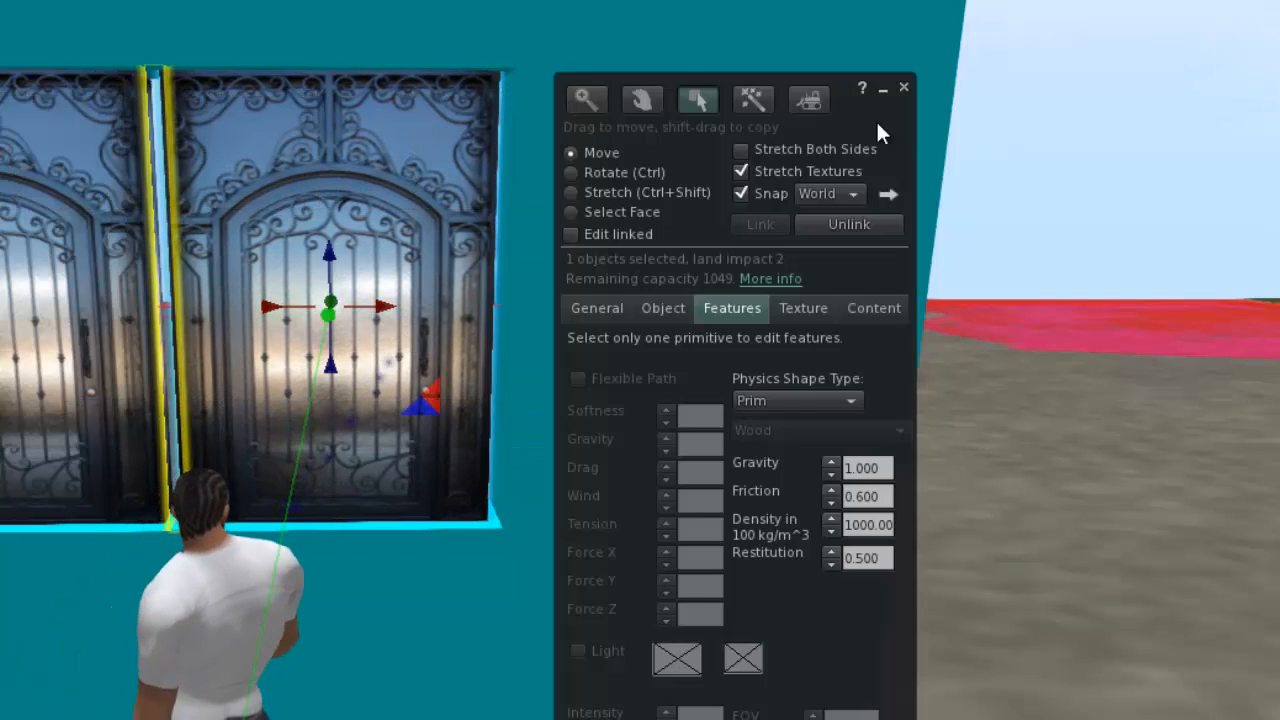
pyautogui.click(904, 88)
pyautogui.click(442, 306)
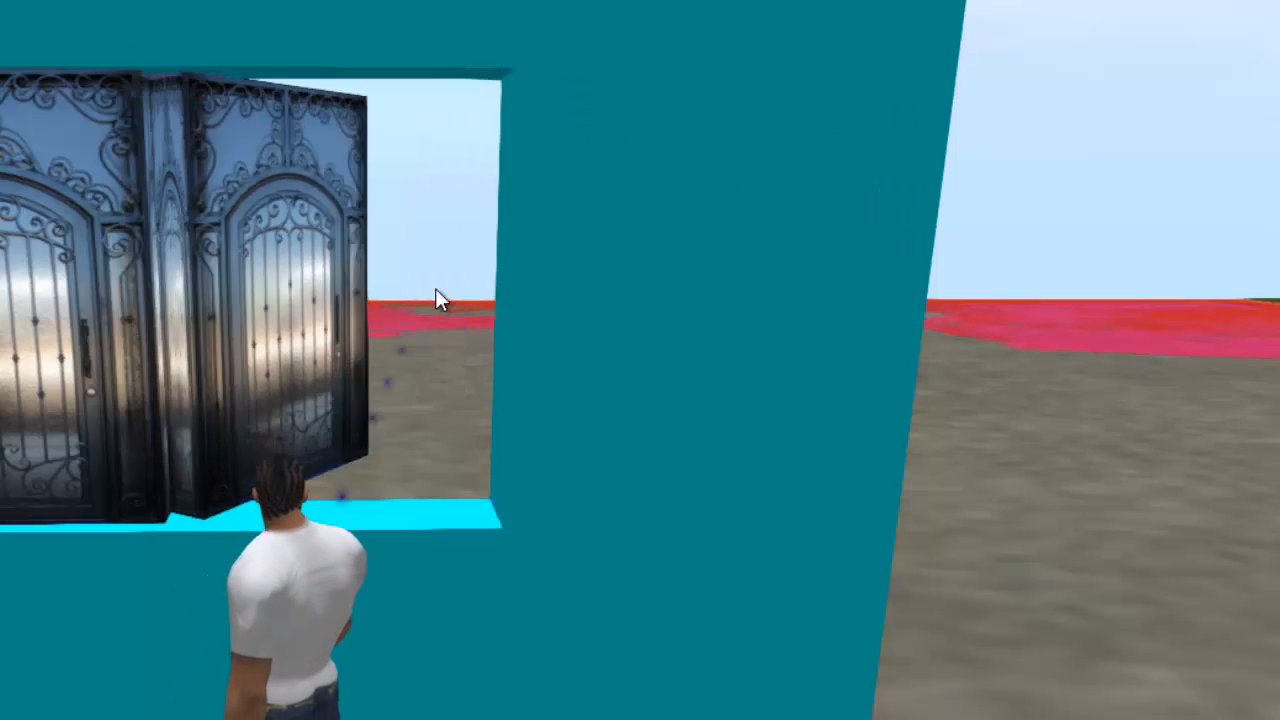
pyautogui.click(216, 362)
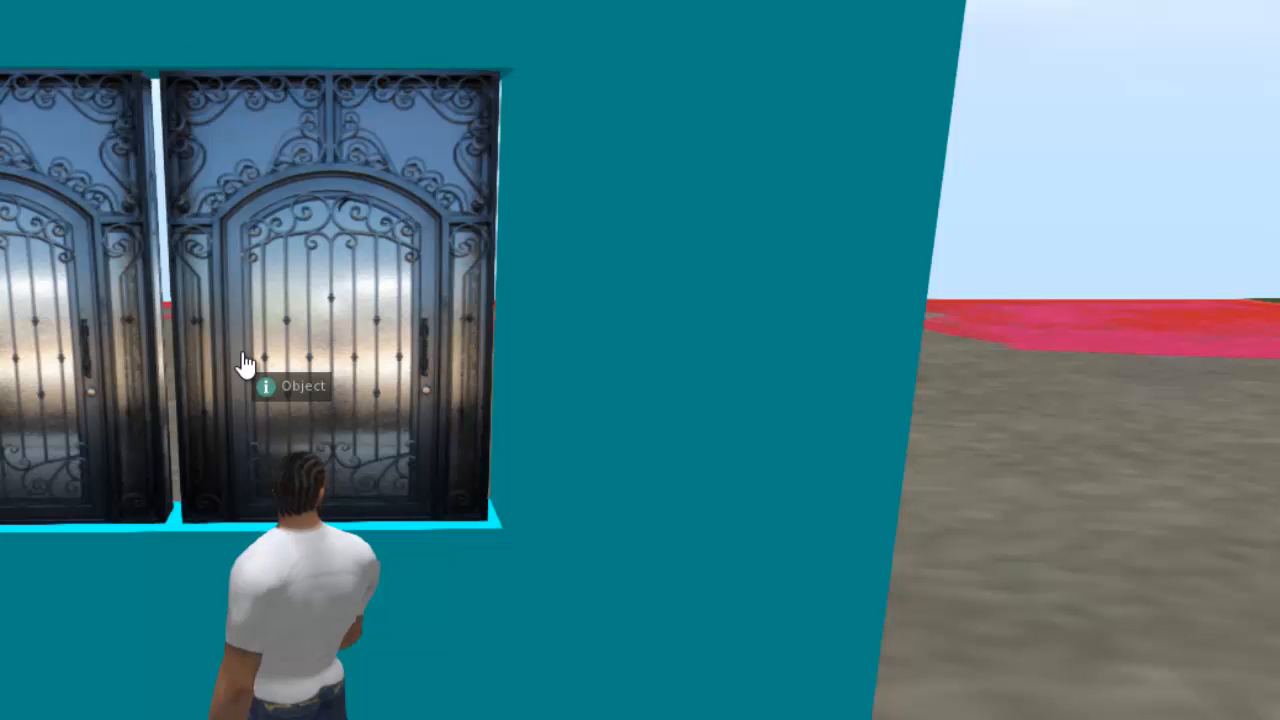
# Shift the second window door slightly toward the first, and move only its hinge post along X to the opposite side of the opening.
pyautogui.rightClick(274, 285)
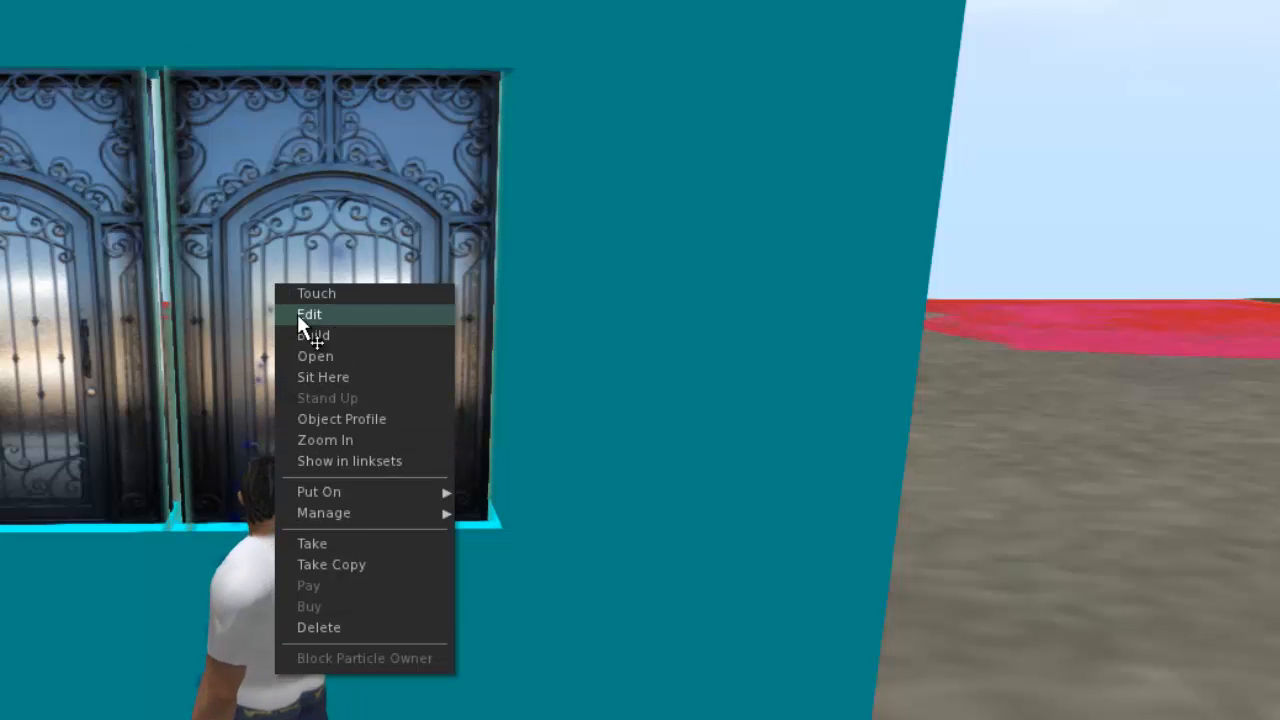
pyautogui.click(297, 314)
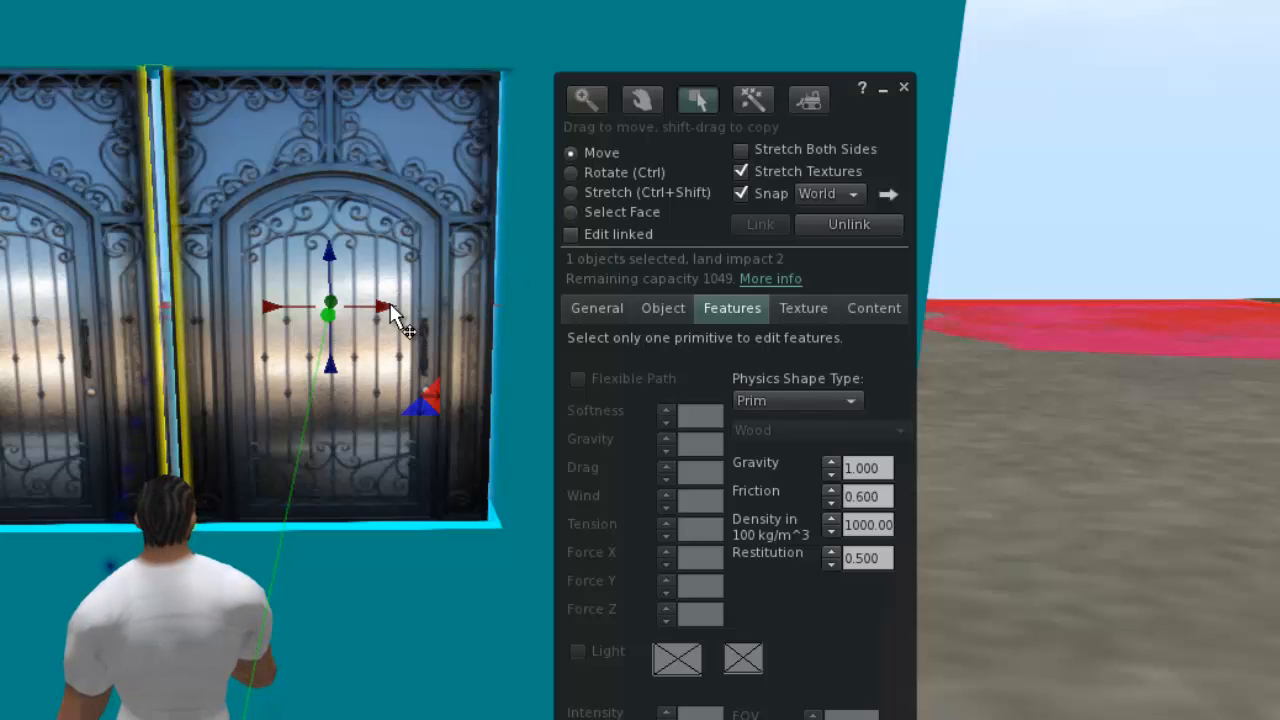
pyautogui.moveTo(386, 306); pyautogui.dragTo(381, 306)
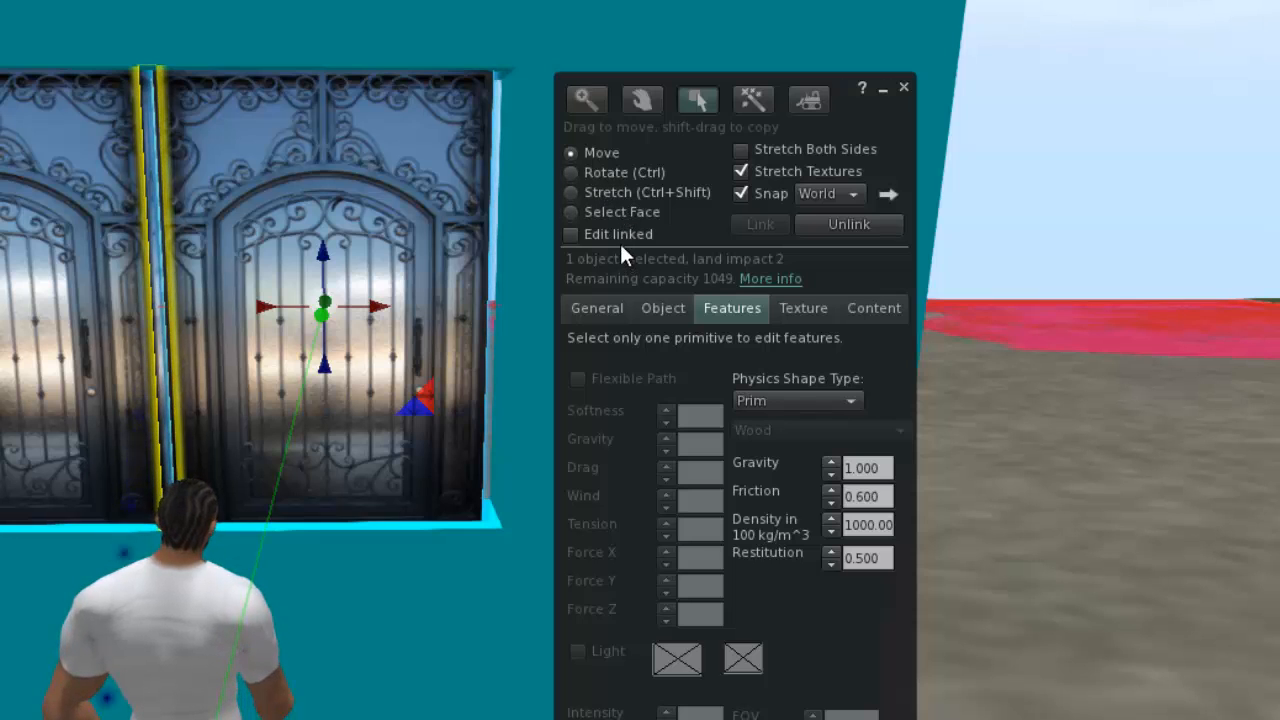
pyautogui.click(158, 326)
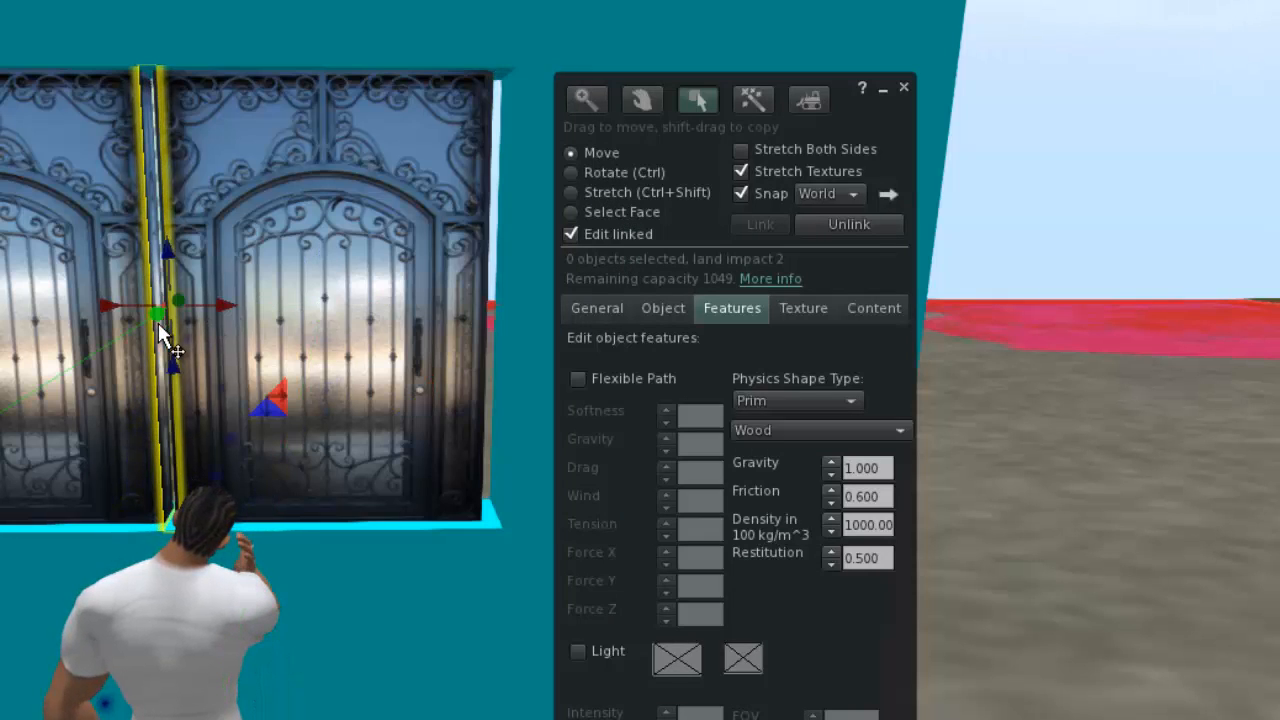
pyautogui.moveTo(229, 303); pyautogui.dragTo(541, 305)
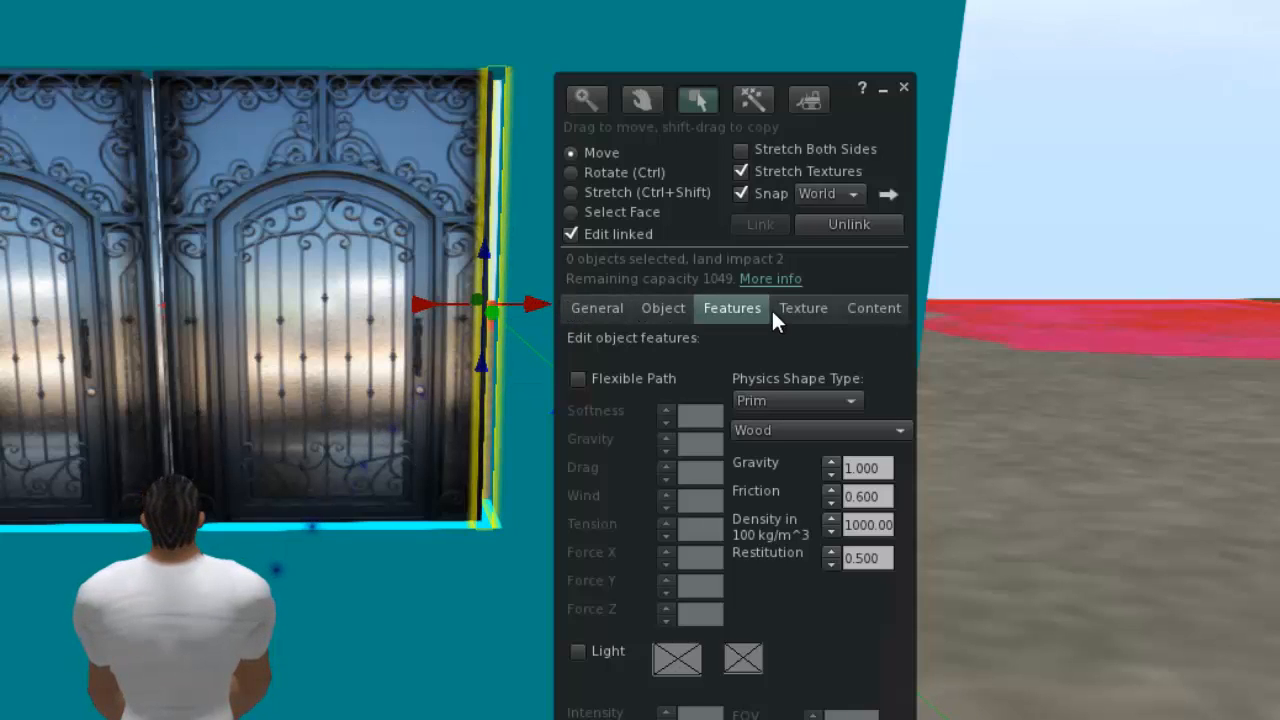
# Set the relocated hinge post's transparency to 0%, and fine-tune the X positions of the post and its door panel within the opening.
pyautogui.click(800, 312)
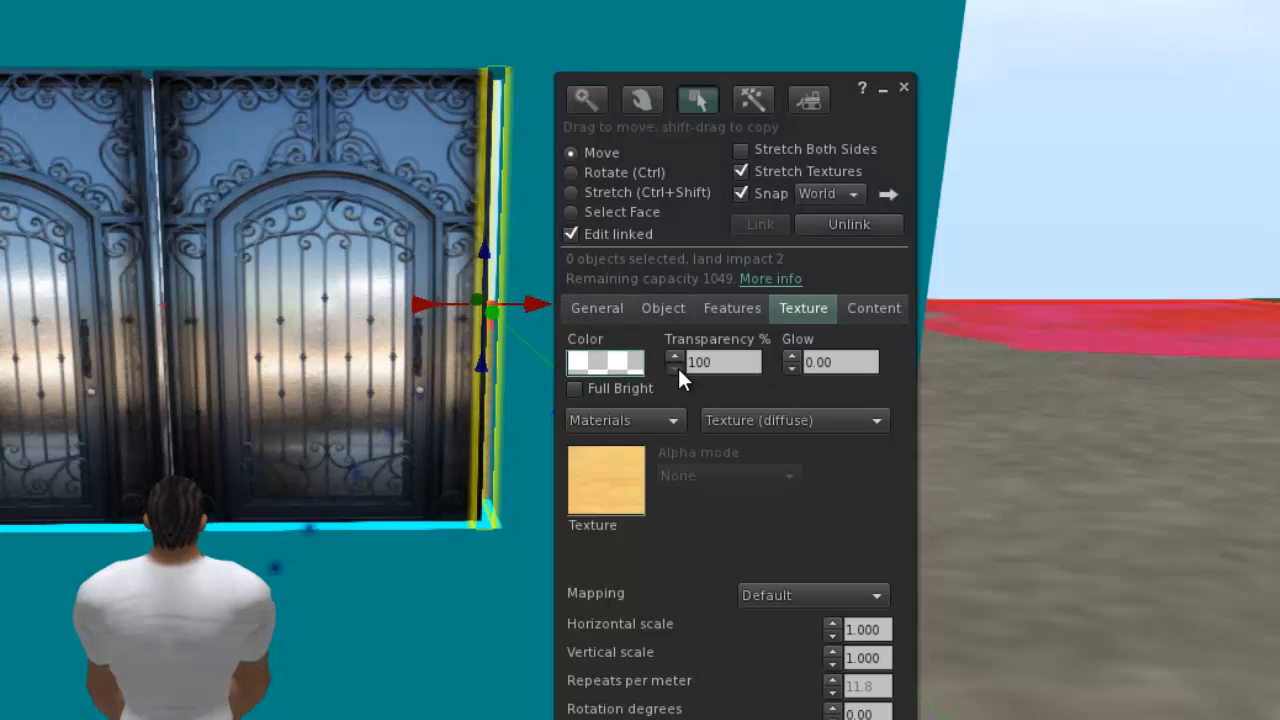
pyautogui.moveTo(676, 368); pyautogui.dragTo(679, 368)
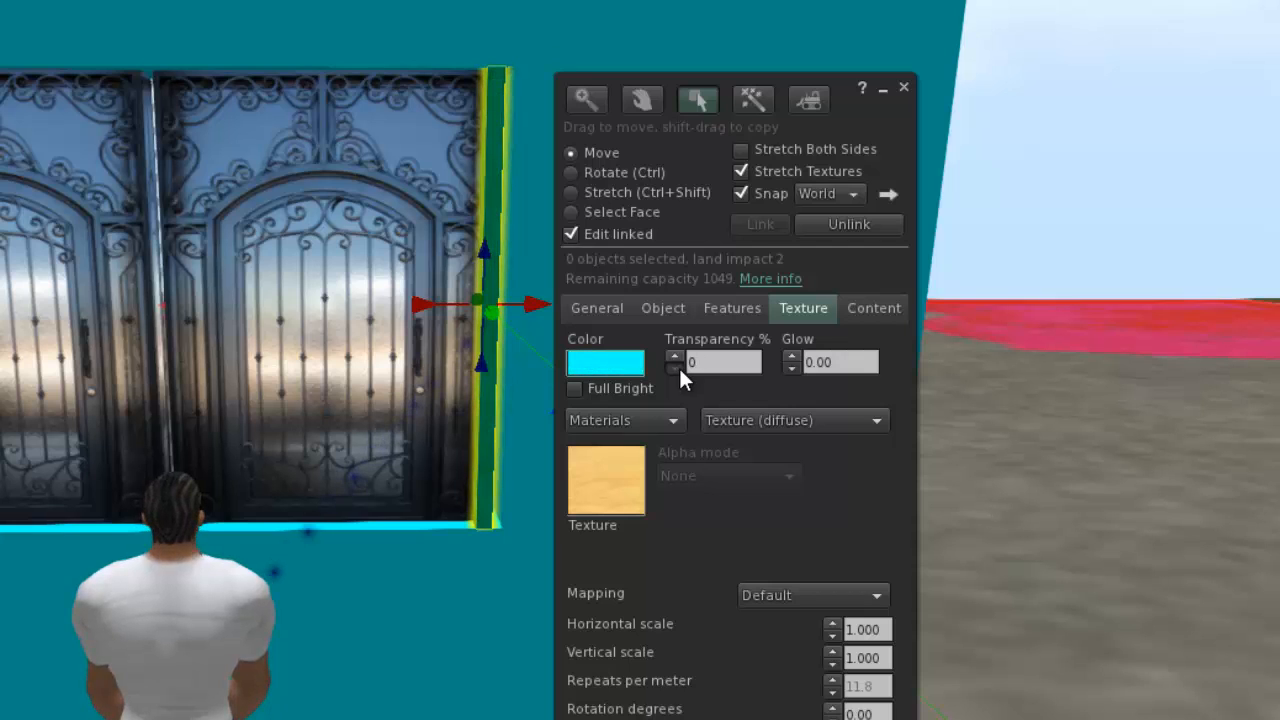
pyautogui.moveTo(537, 310); pyautogui.dragTo(545, 312)
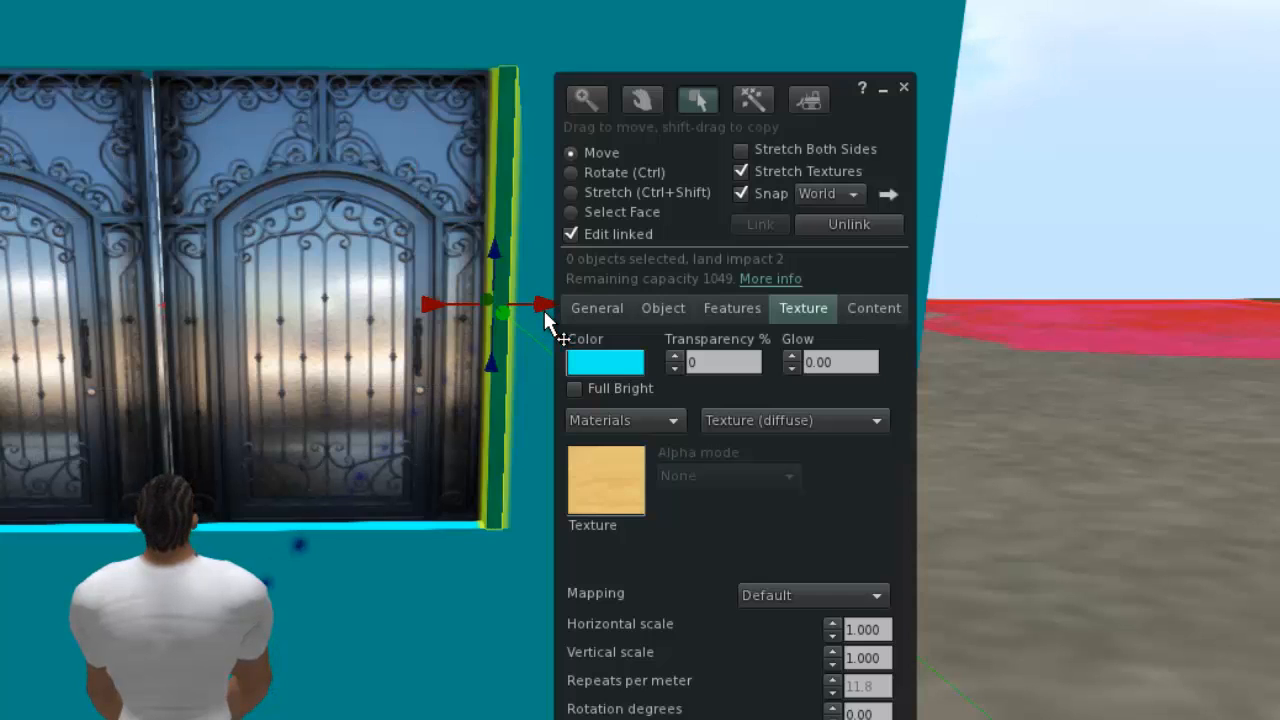
pyautogui.click(429, 262)
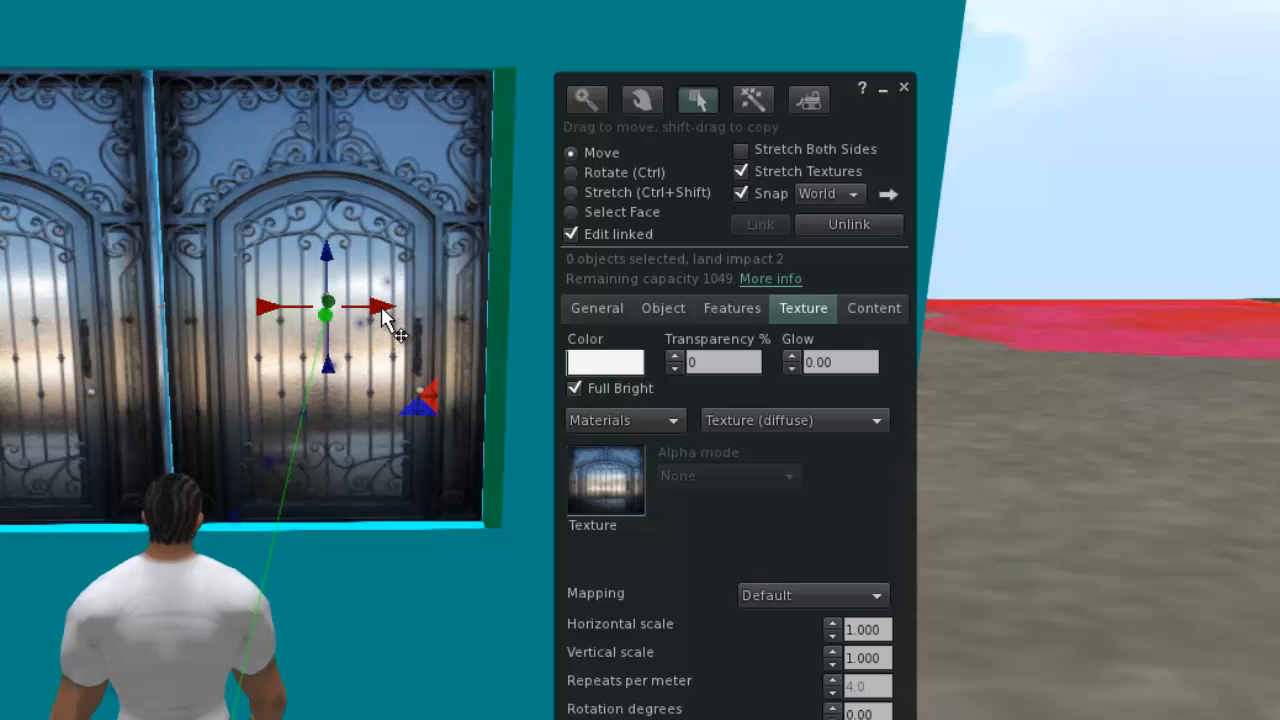
pyautogui.moveTo(388, 318); pyautogui.dragTo(391, 320)
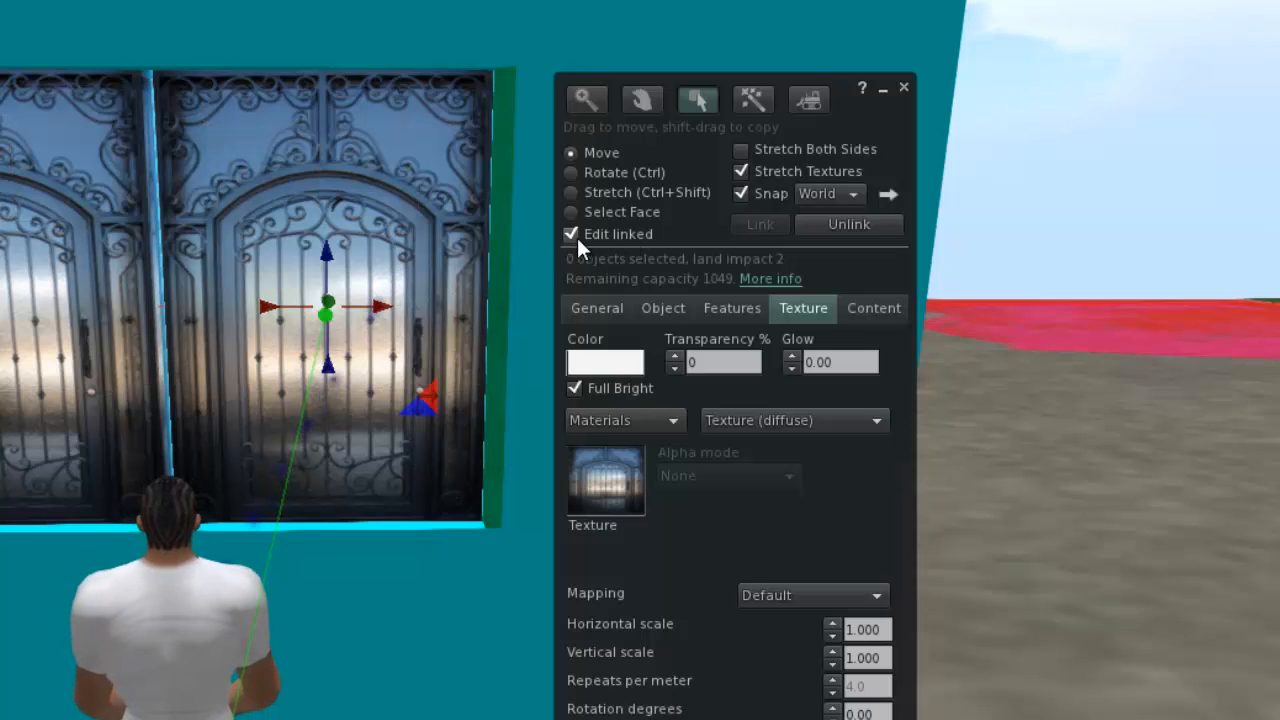
# Finish editing the second window door and touch it to test how it opens and closes on the relocated hinge post.
pyautogui.click(497, 290)
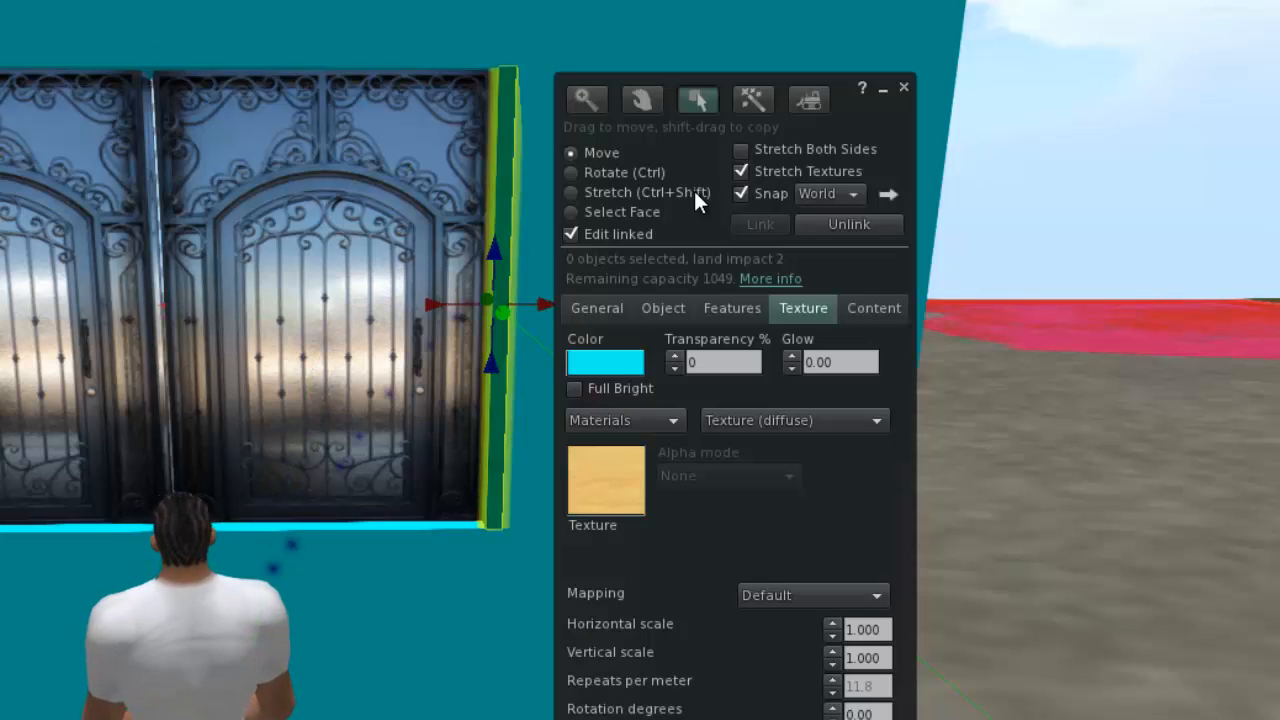
pyautogui.click(903, 92)
pyautogui.click(337, 317)
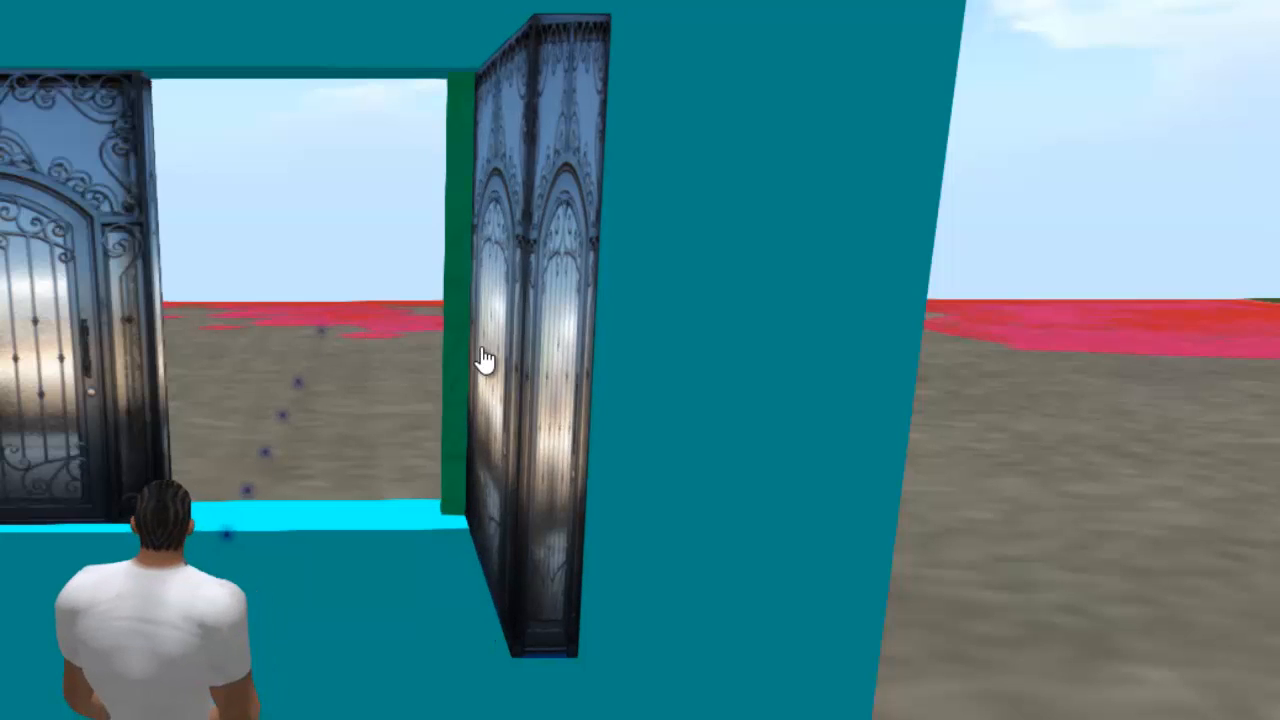
pyautogui.click(543, 372)
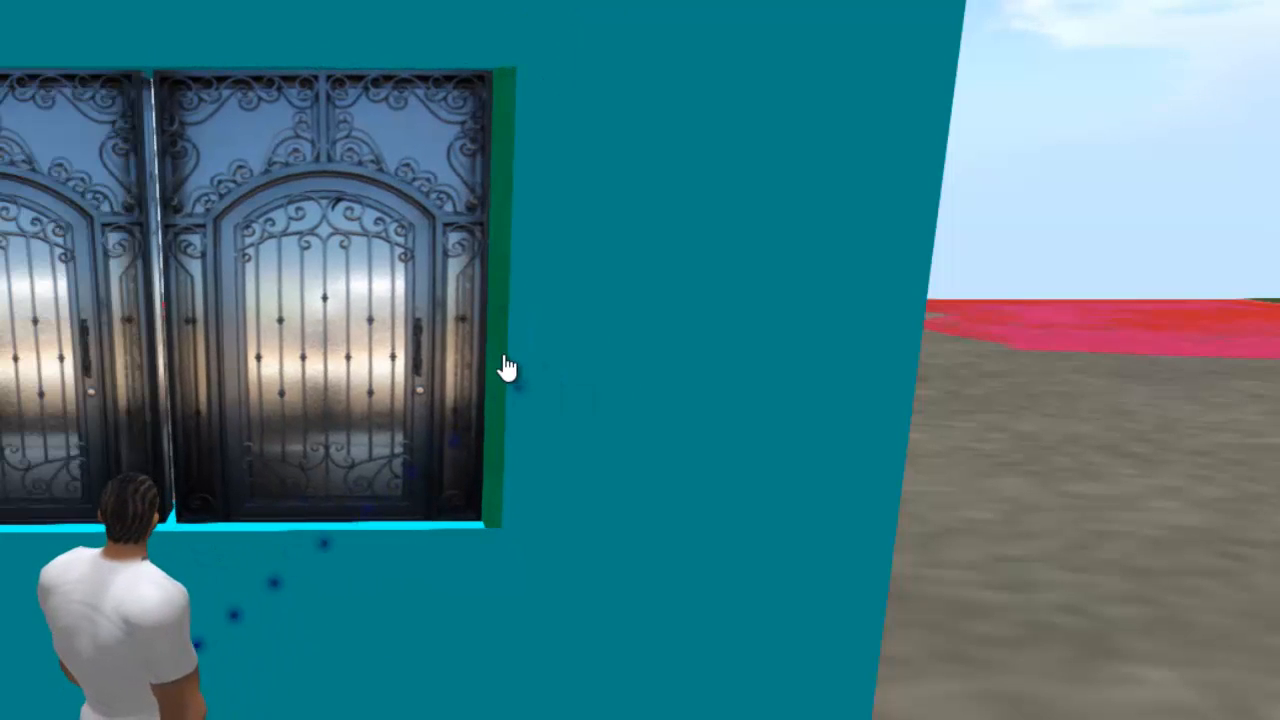
# Reverse the swing direction in the New Script inside the second window door, and save the script.
pyautogui.rightClick(503, 364)
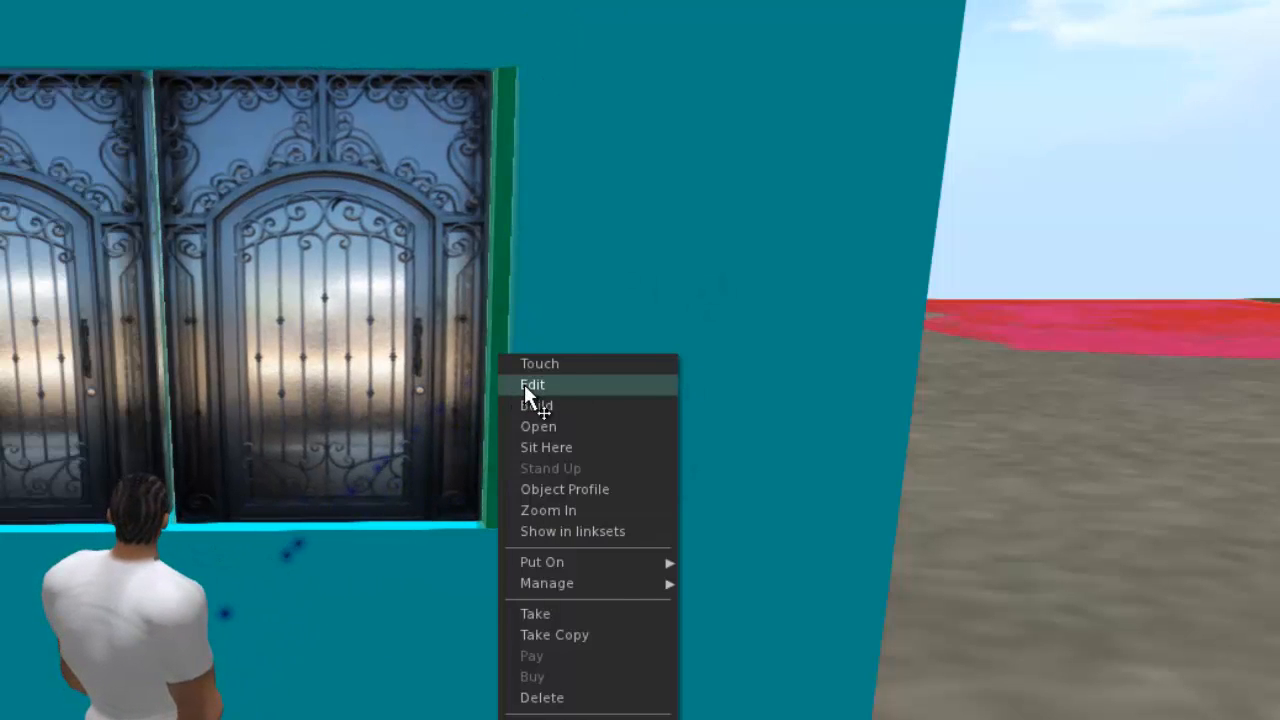
pyautogui.click(527, 385)
pyautogui.click(860, 310)
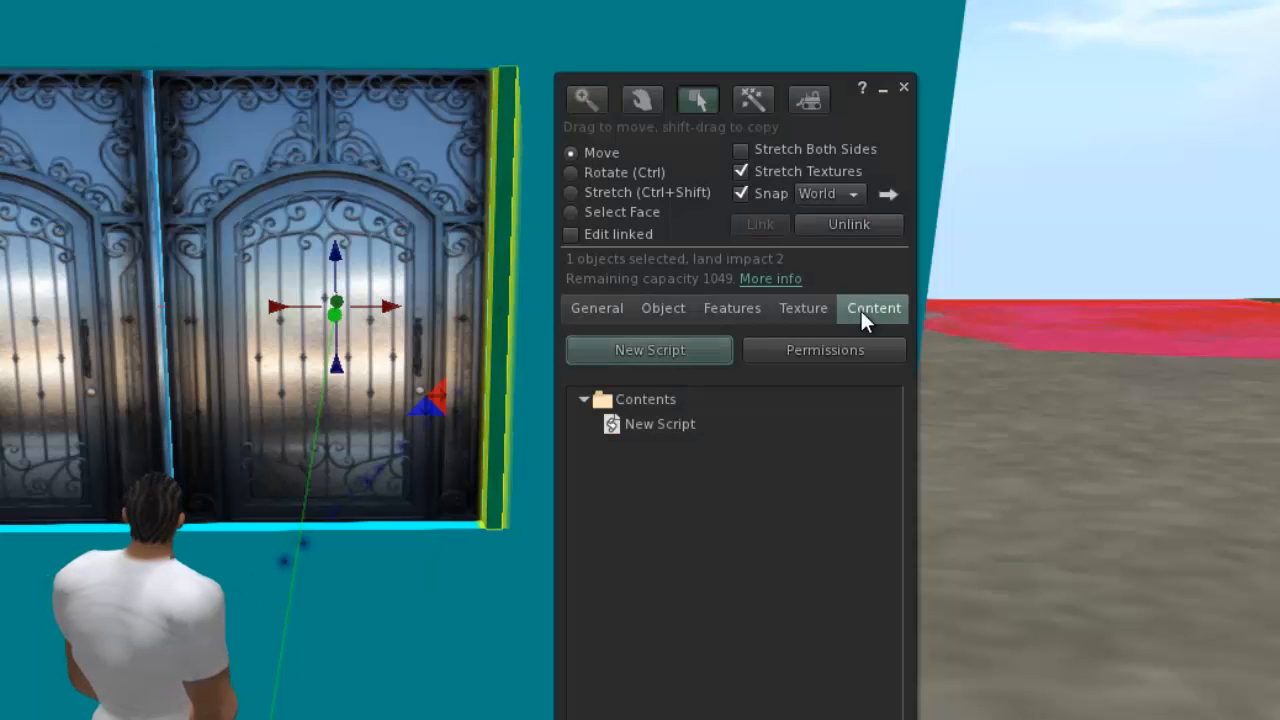
pyautogui.doubleClick(607, 430)
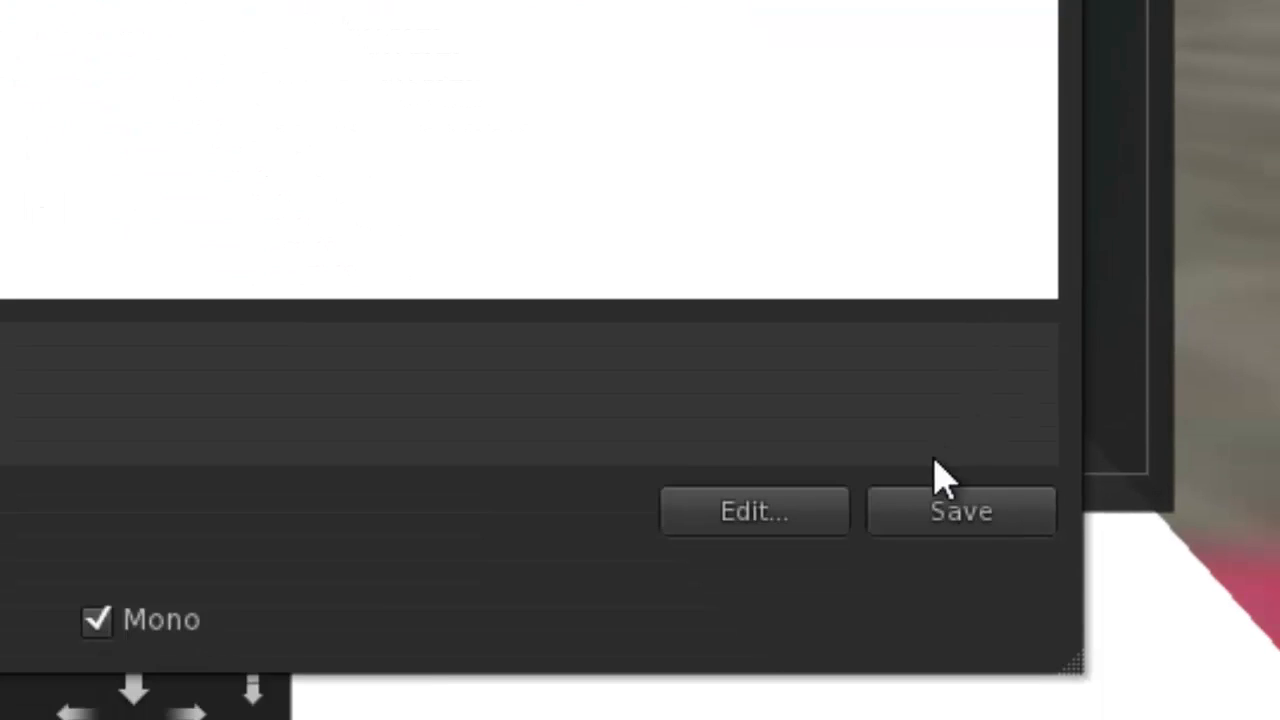
pyautogui.click(955, 512)
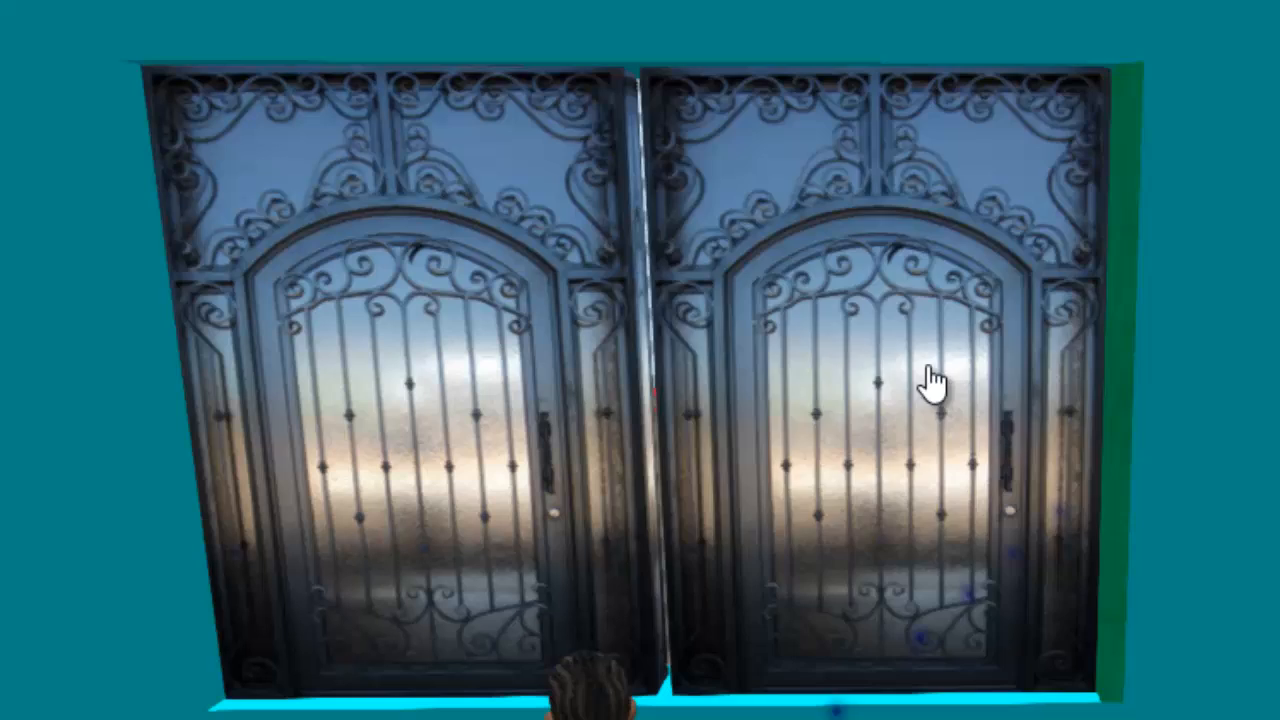
# Touch both window doors to test that they open in the same direction from opposite sides of the opening.
pyautogui.click(930, 383)
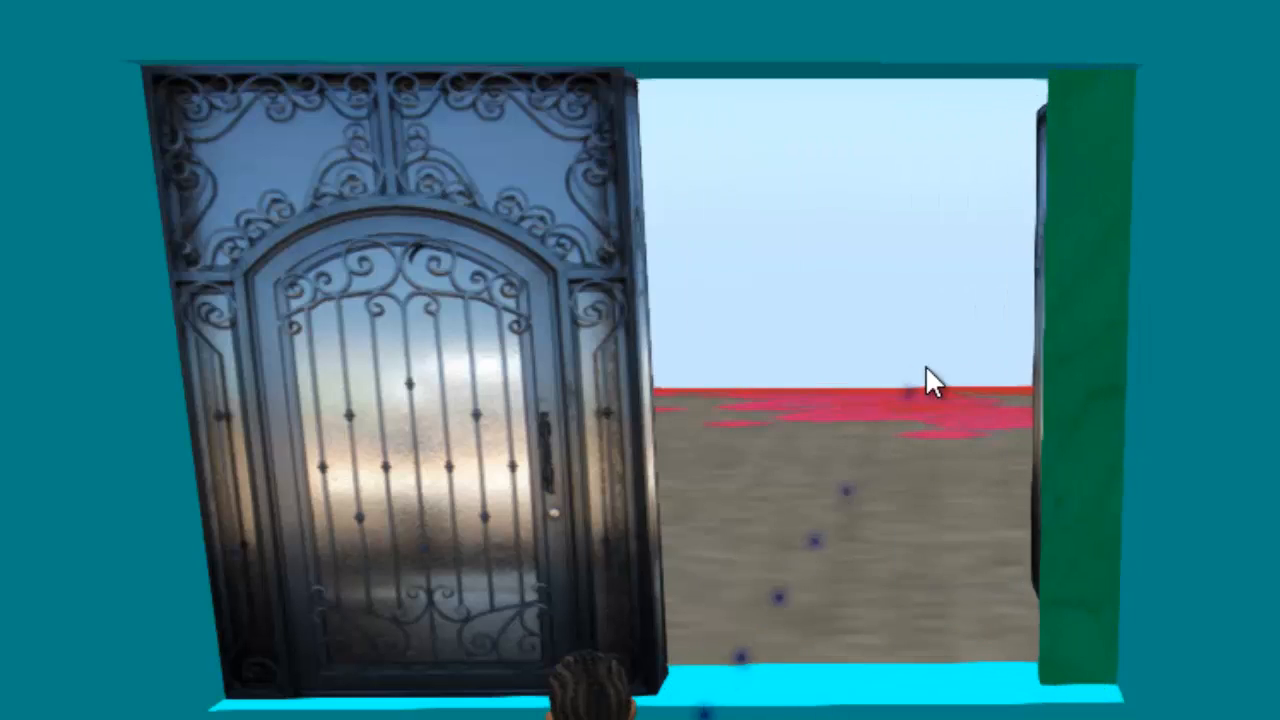
pyautogui.click(580, 409)
pyautogui.click(388, 445)
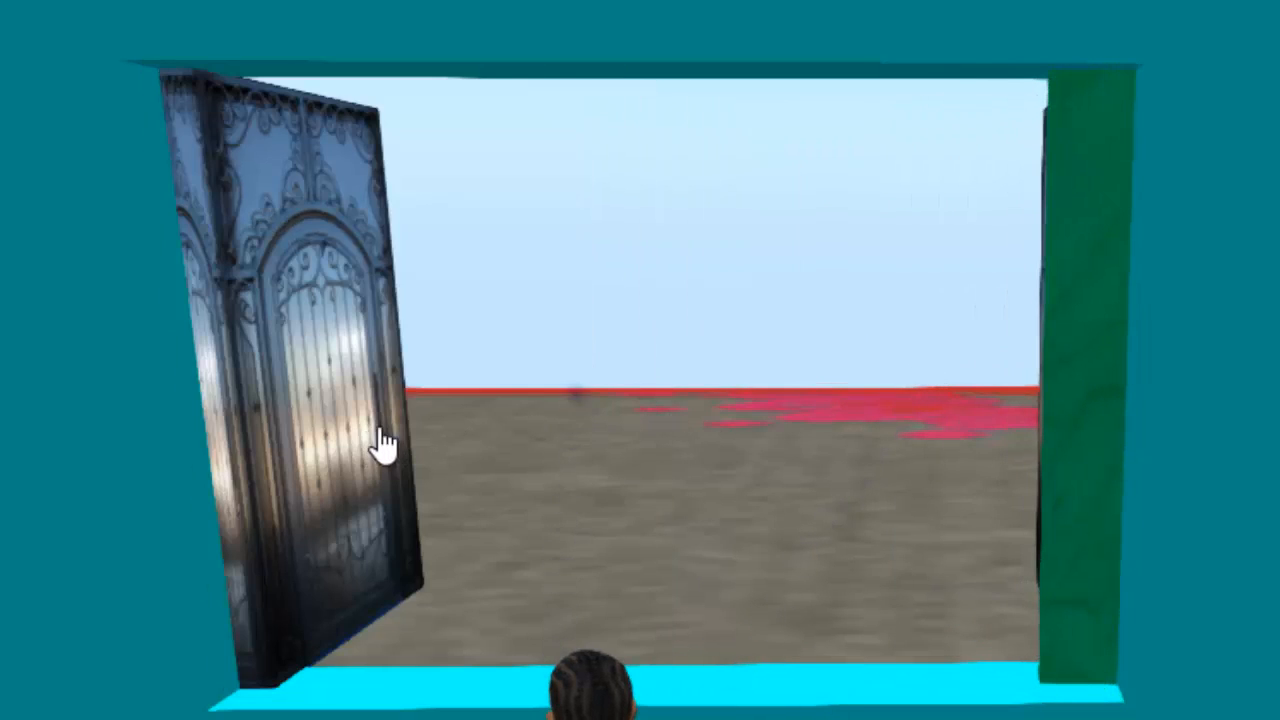
# Close the second window door and set its linked hinge post's transparency to 100%.
pyautogui.click(1082, 430)
pyautogui.rightClick(1080, 418)
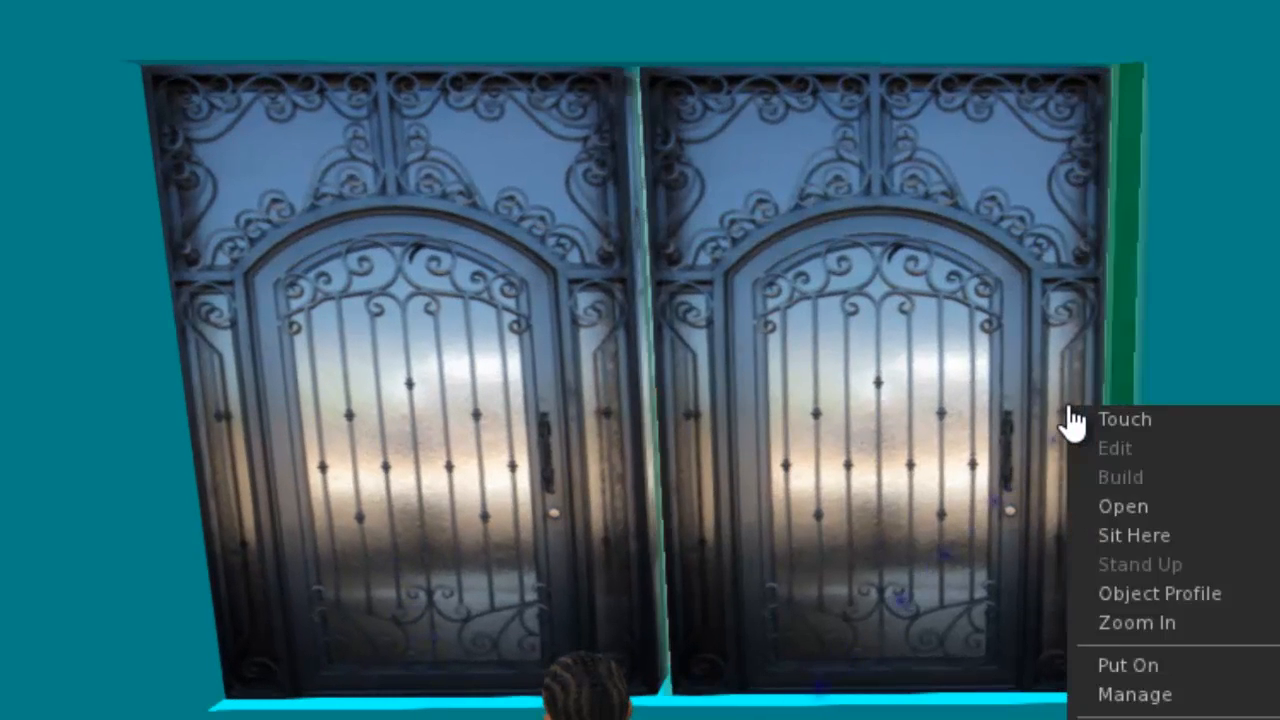
pyautogui.click(1080, 446)
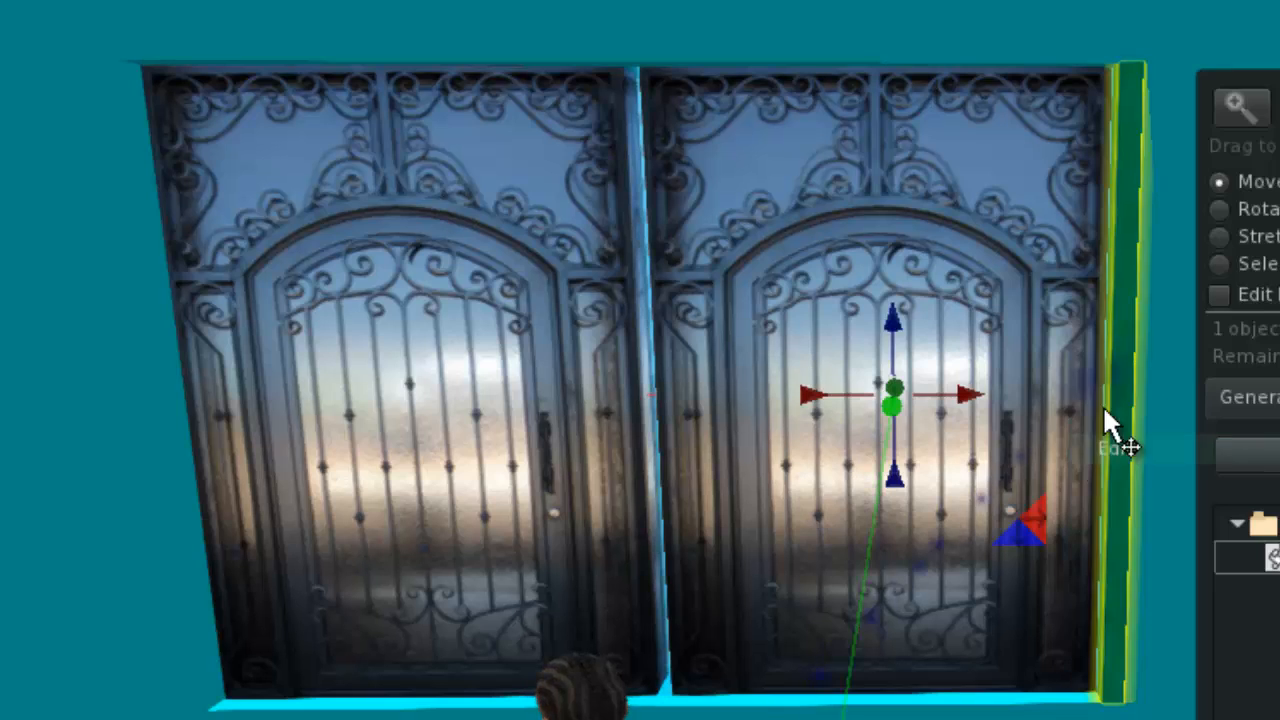
pyautogui.click(1253, 299)
pyautogui.click(1127, 341)
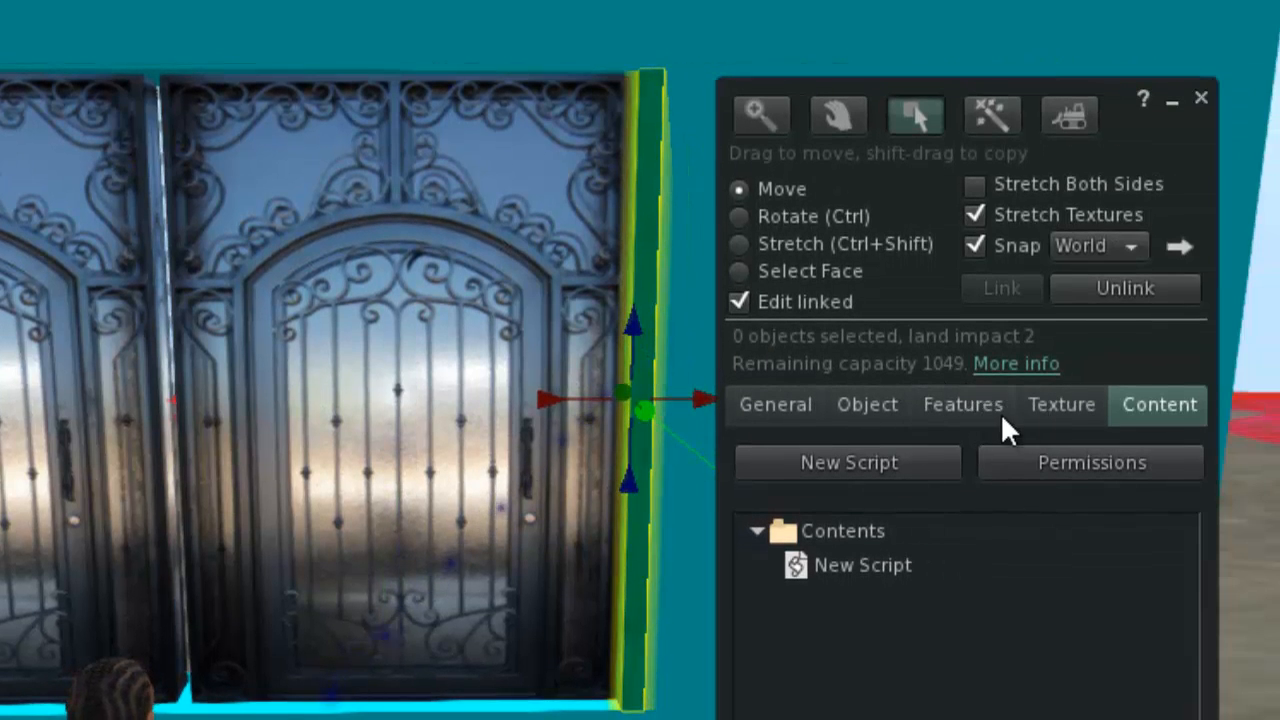
pyautogui.click(1035, 408)
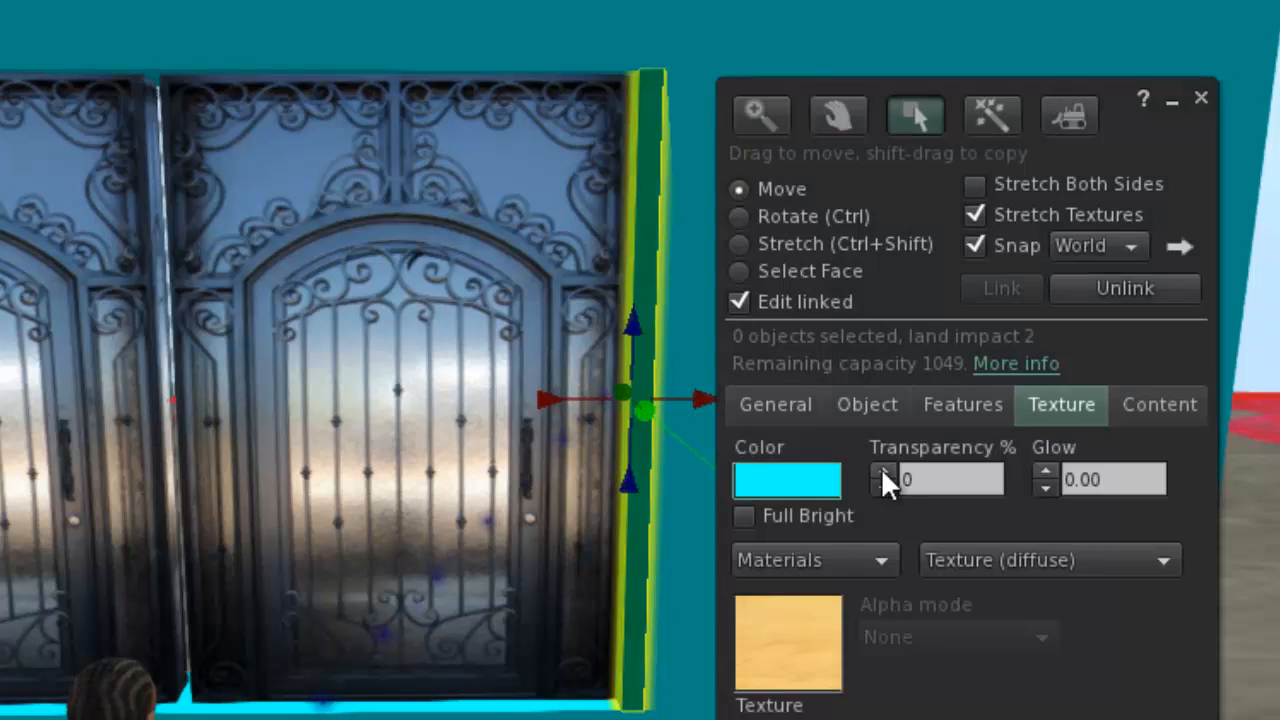
pyautogui.click(881, 471)
pyautogui.moveTo(881, 468); pyautogui.dragTo(881, 468)
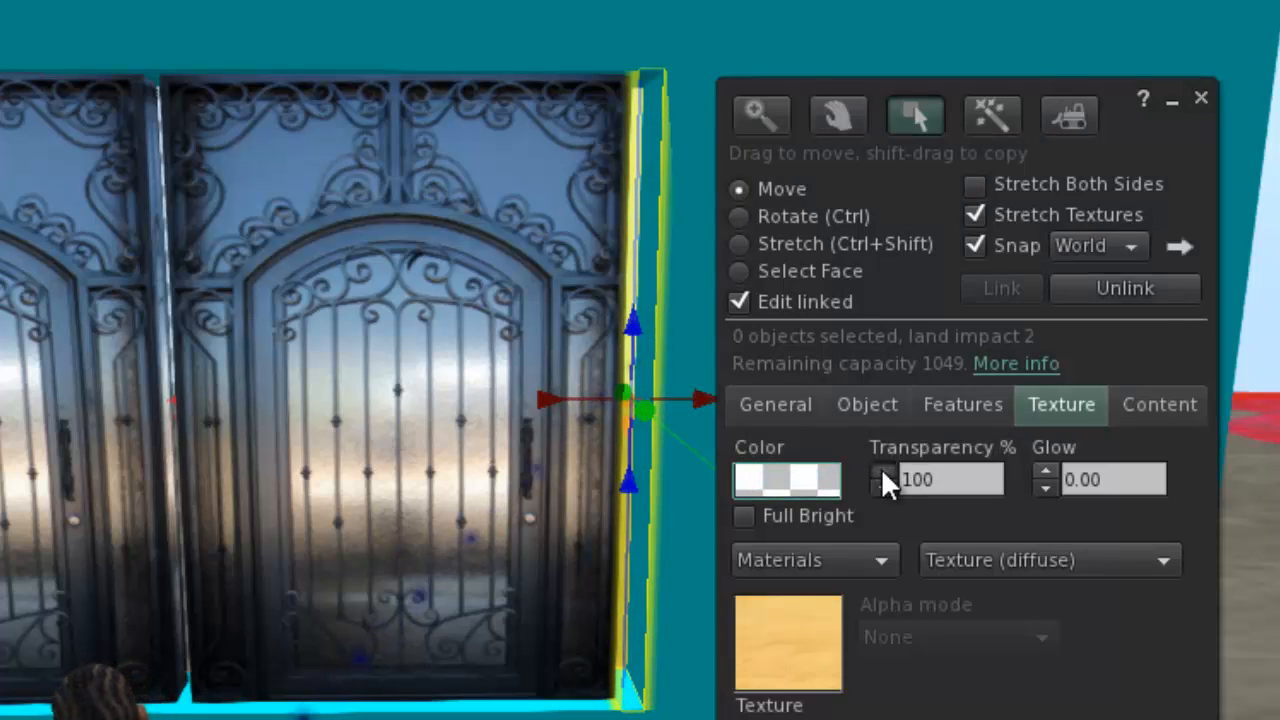
pyautogui.click(1201, 97)
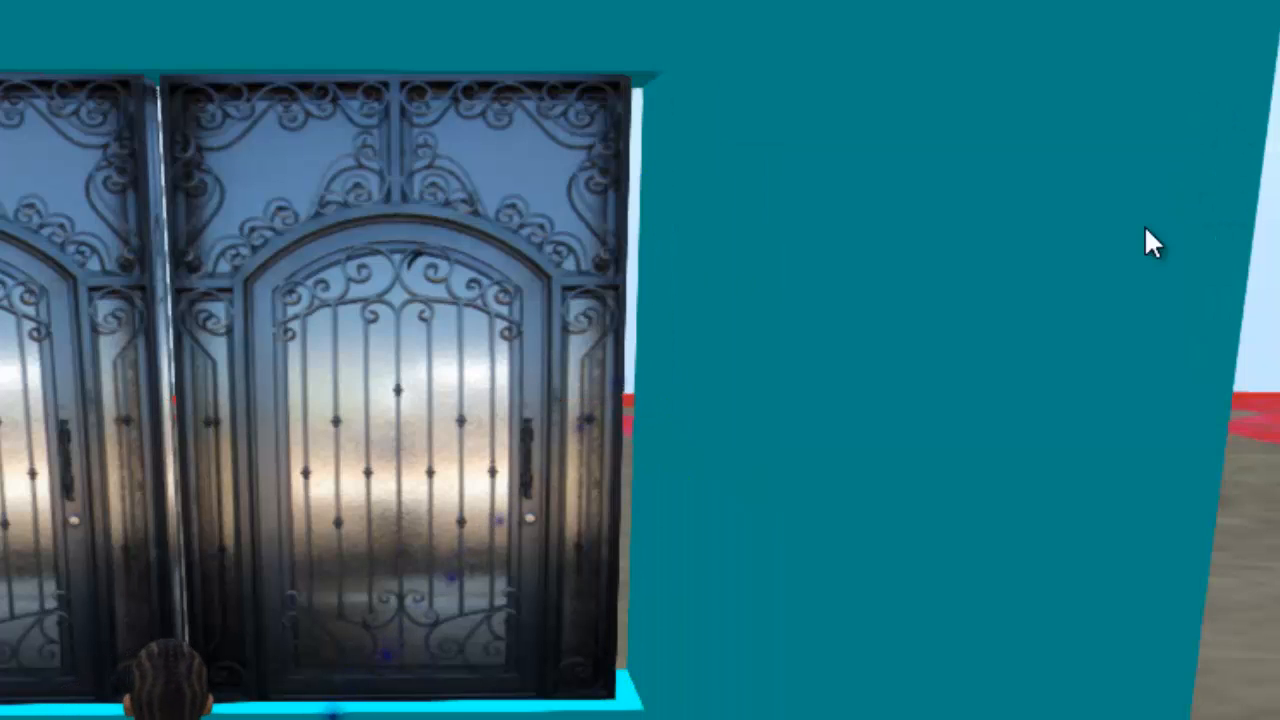
# Move the whole second window door along the X axis until its outer edge meets the side of the wall opening.
pyautogui.rightClick(438, 400)
pyautogui.click(452, 442)
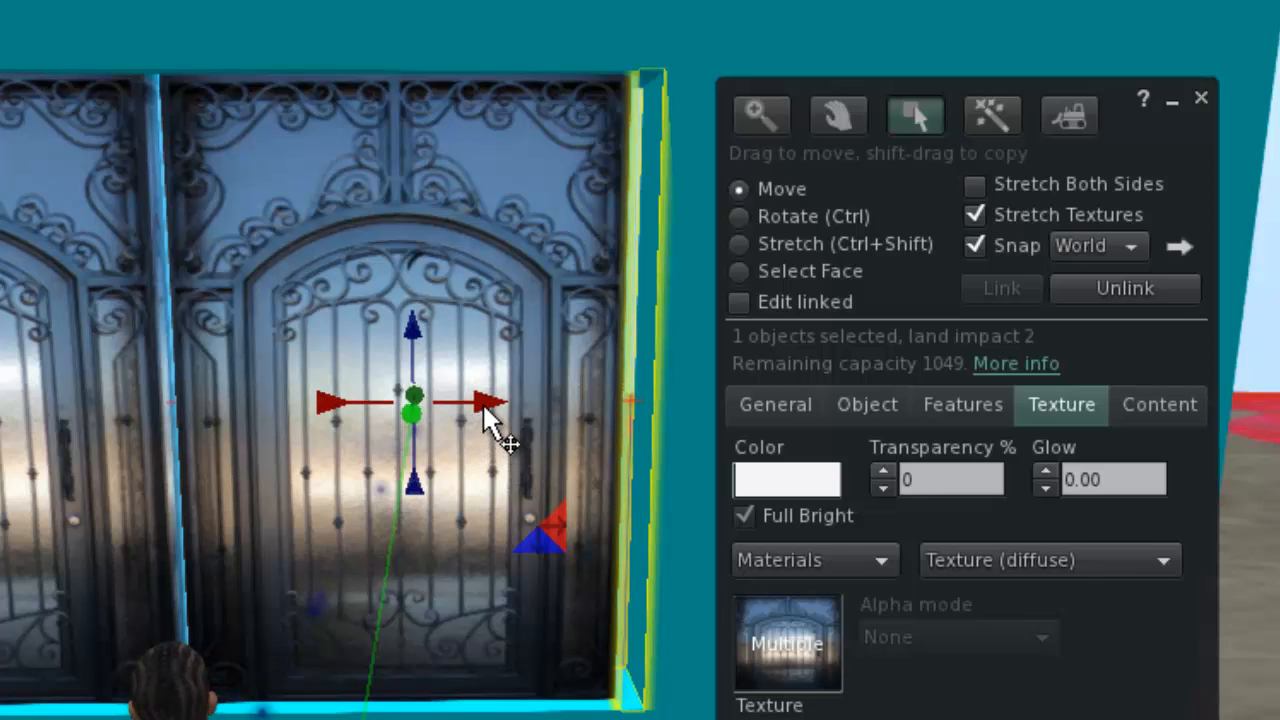
pyautogui.moveTo(491, 406); pyautogui.dragTo(511, 406)
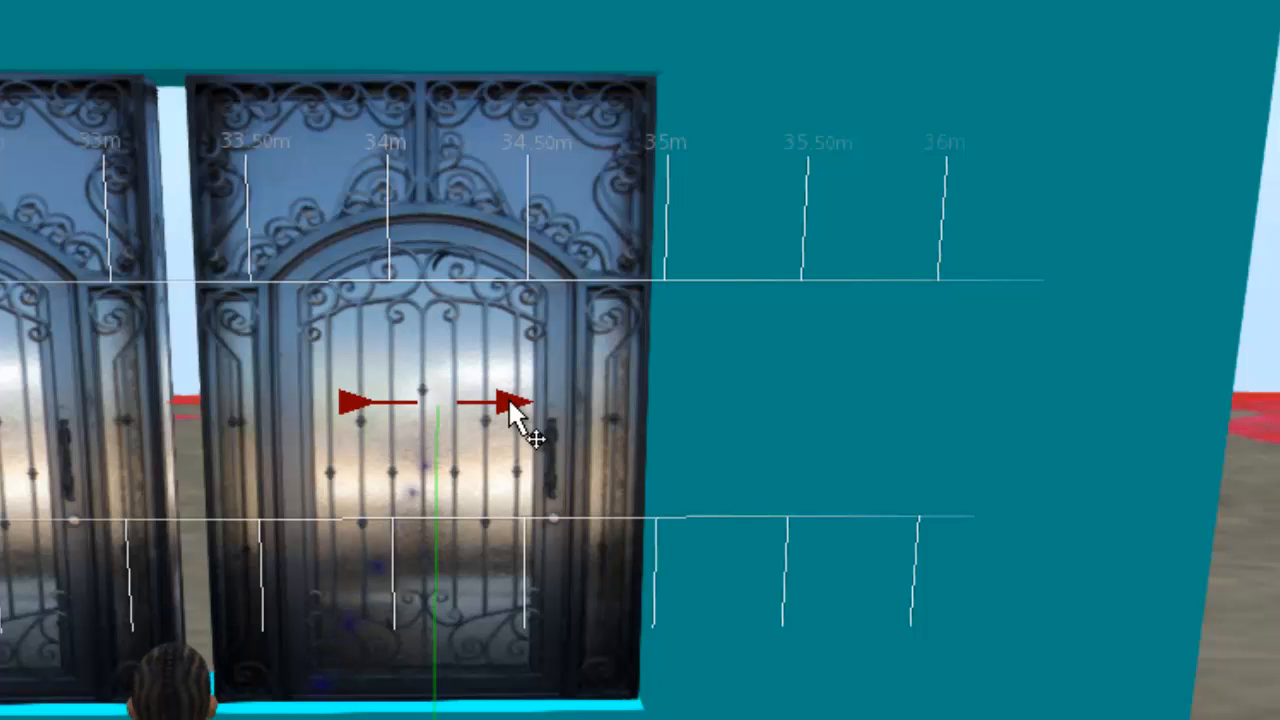
pyautogui.moveTo(511, 406); pyautogui.dragTo(512, 406)
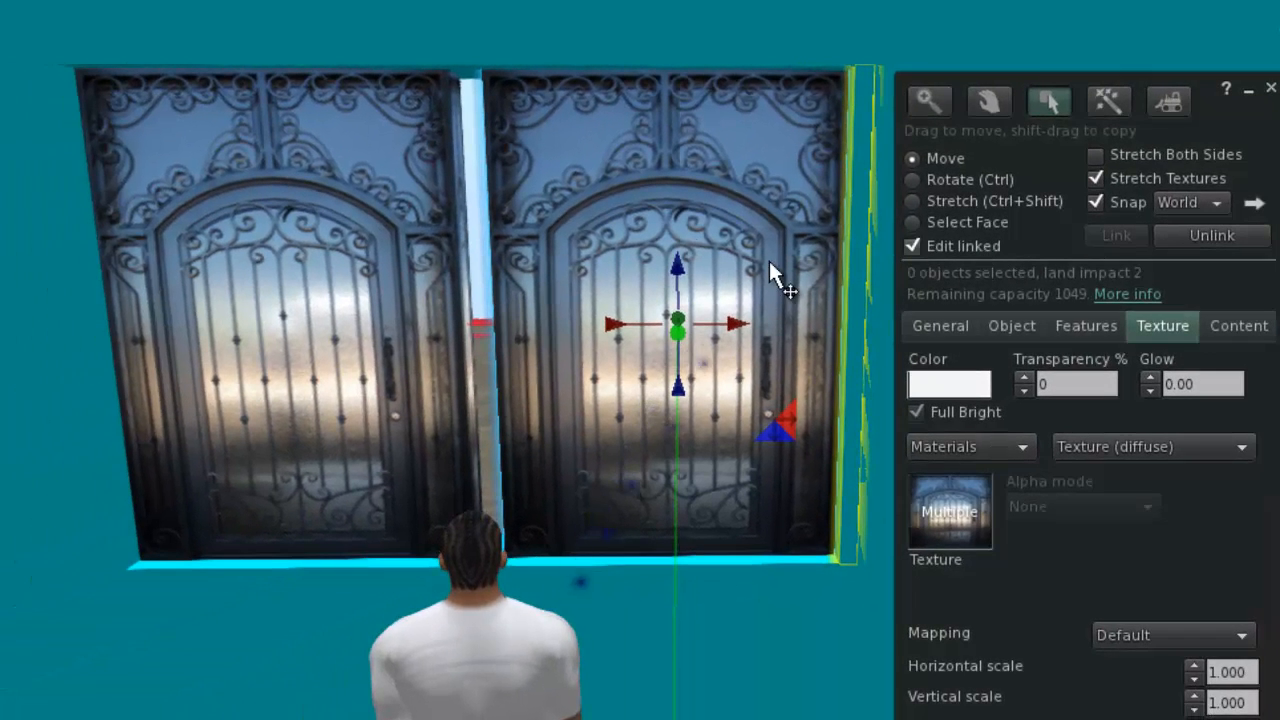
# Stretch the inner edges of both linked door panels toward each other to close the gap in the middle of the window.
pyautogui.click(566, 214)
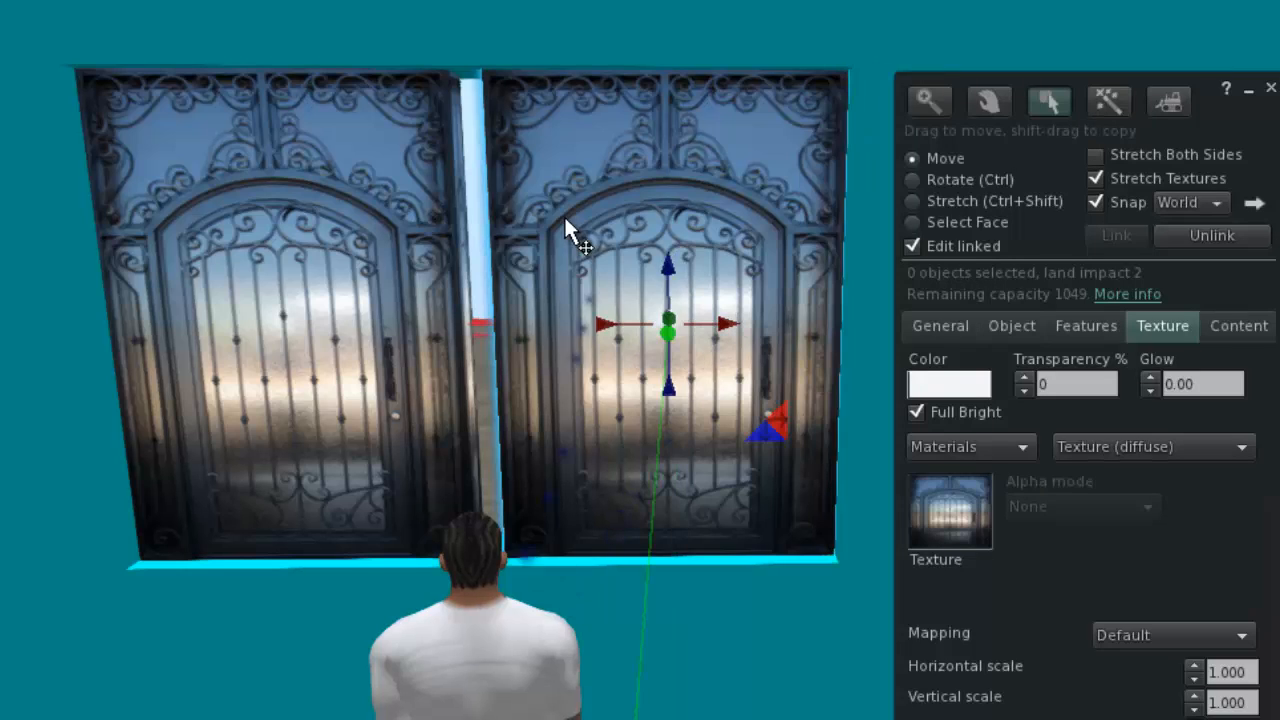
pyautogui.click(961, 204)
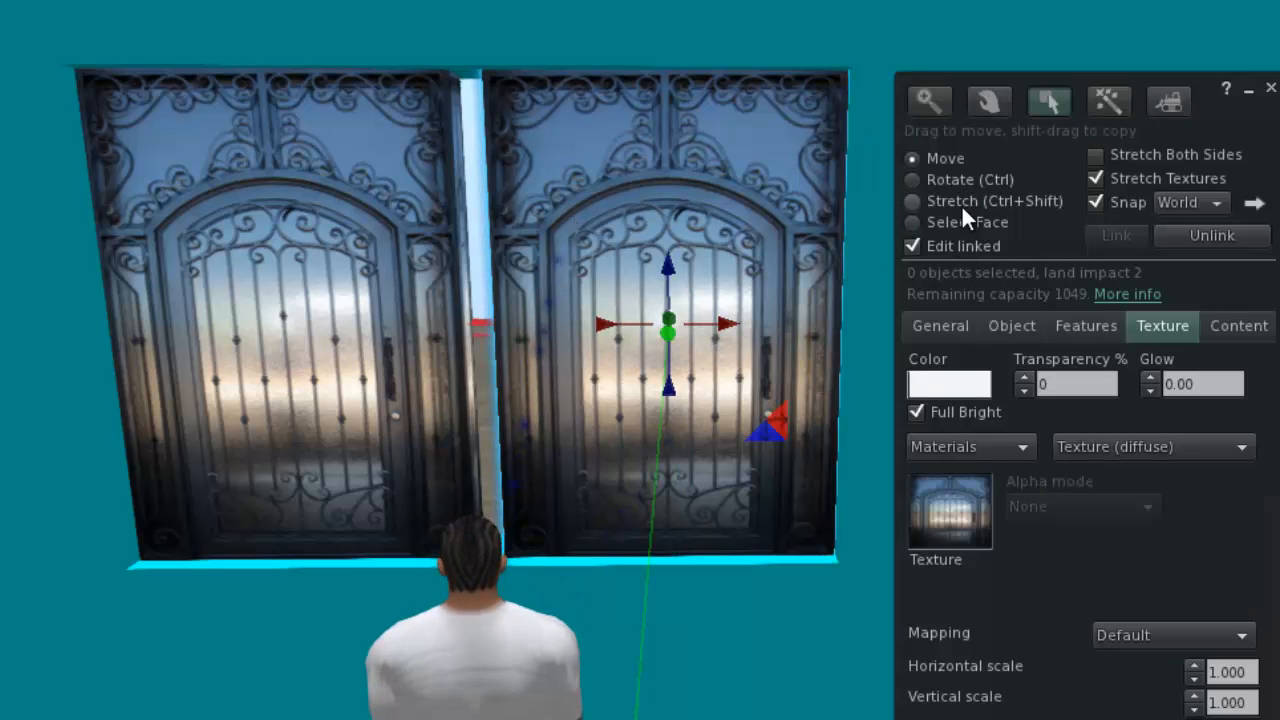
pyautogui.moveTo(495, 323); pyautogui.dragTo(480, 209)
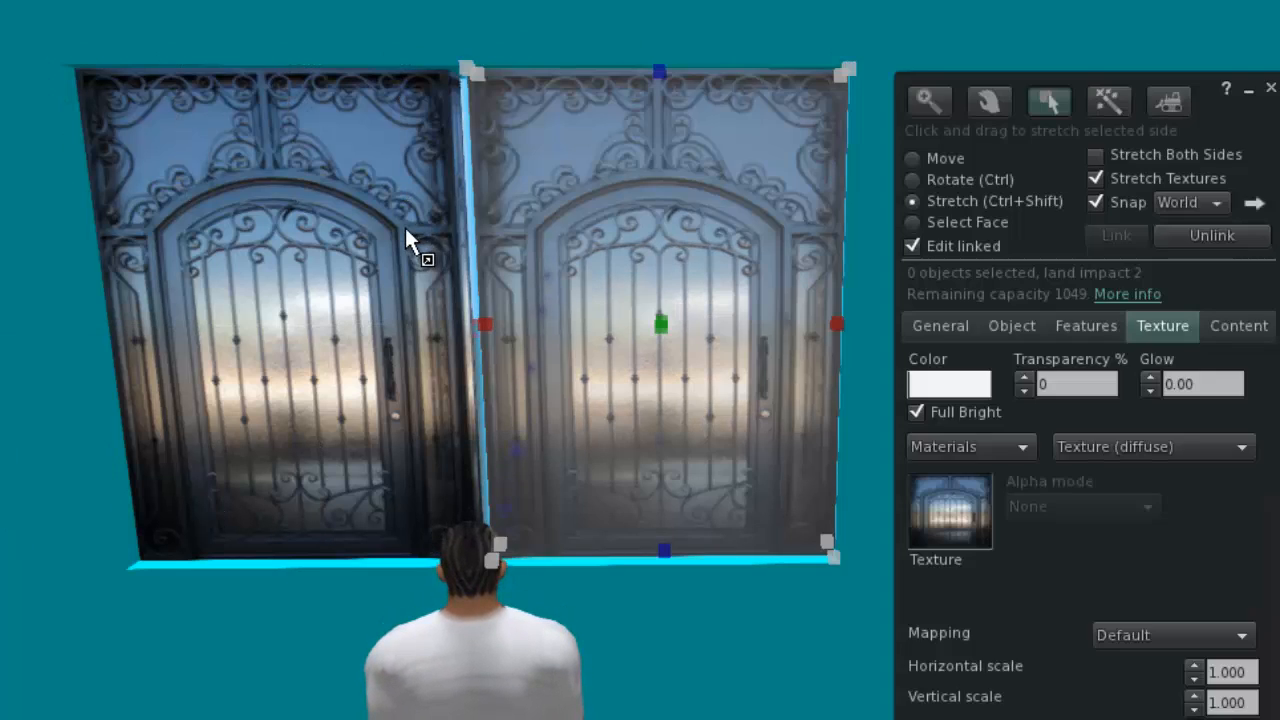
pyautogui.click(434, 315)
pyautogui.moveTo(470, 323); pyautogui.dragTo(480, 322)
pyautogui.click(547, 291)
pyautogui.click(434, 332)
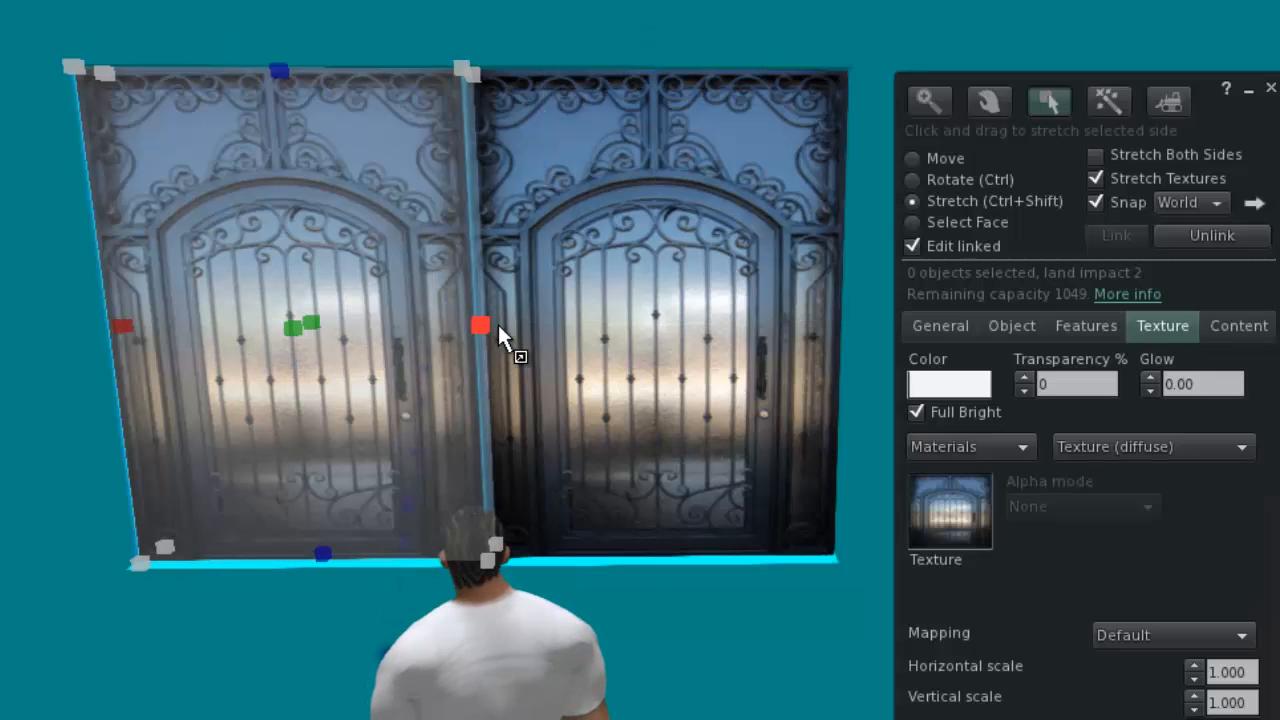
pyautogui.click(1270, 88)
# Touch both stretched window doors to test opening and closing them, and turn the avatar toward the house door.
pyautogui.click(459, 361)
pyautogui.click(363, 371)
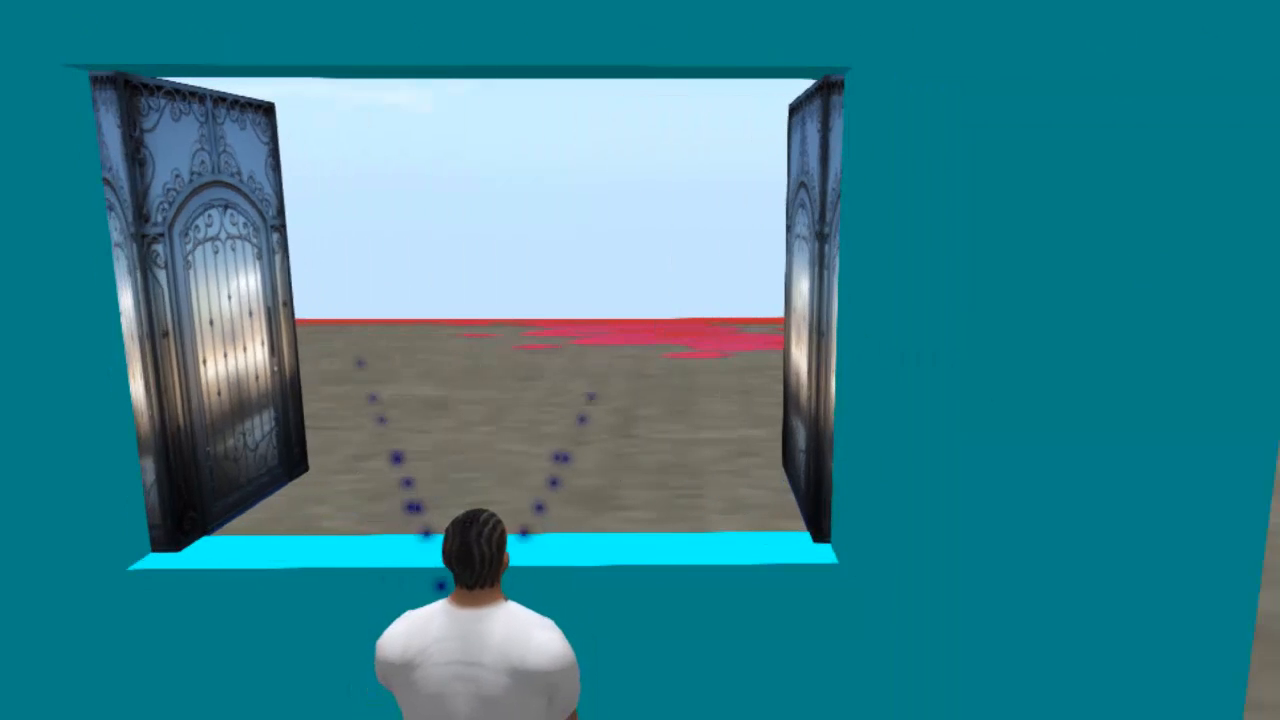
pyautogui.click(371, 371)
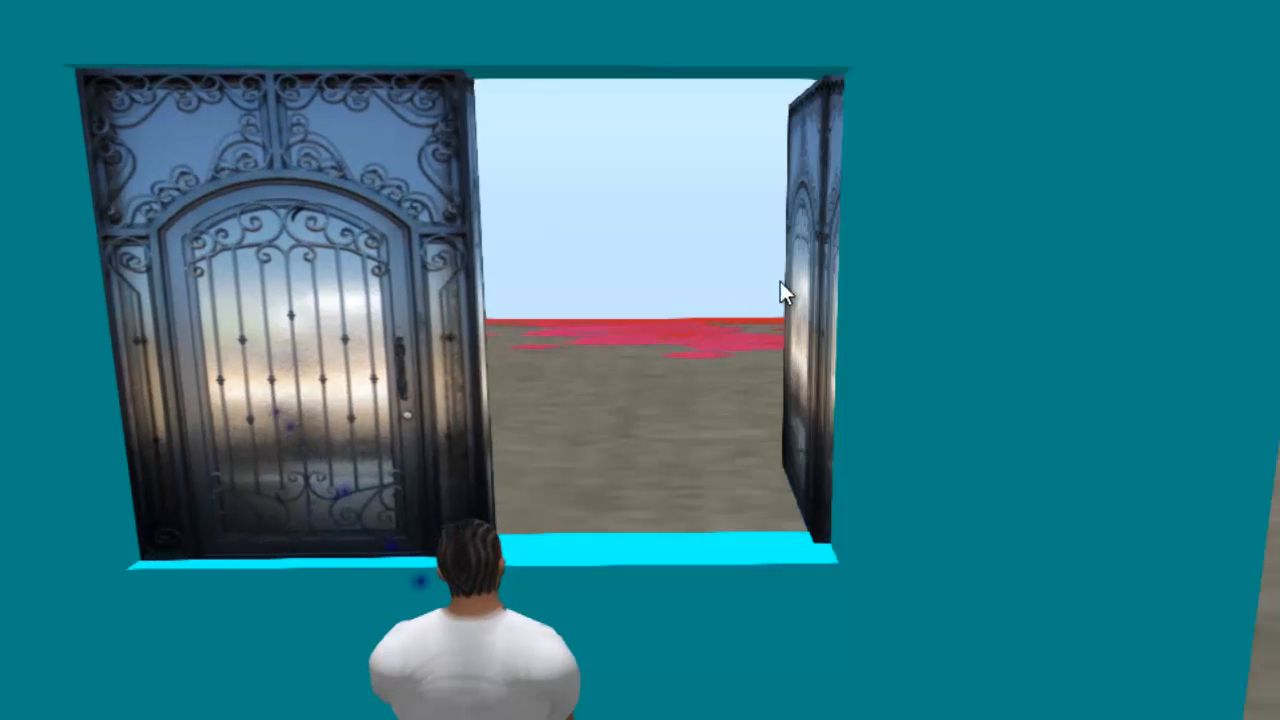
pyautogui.click(808, 284)
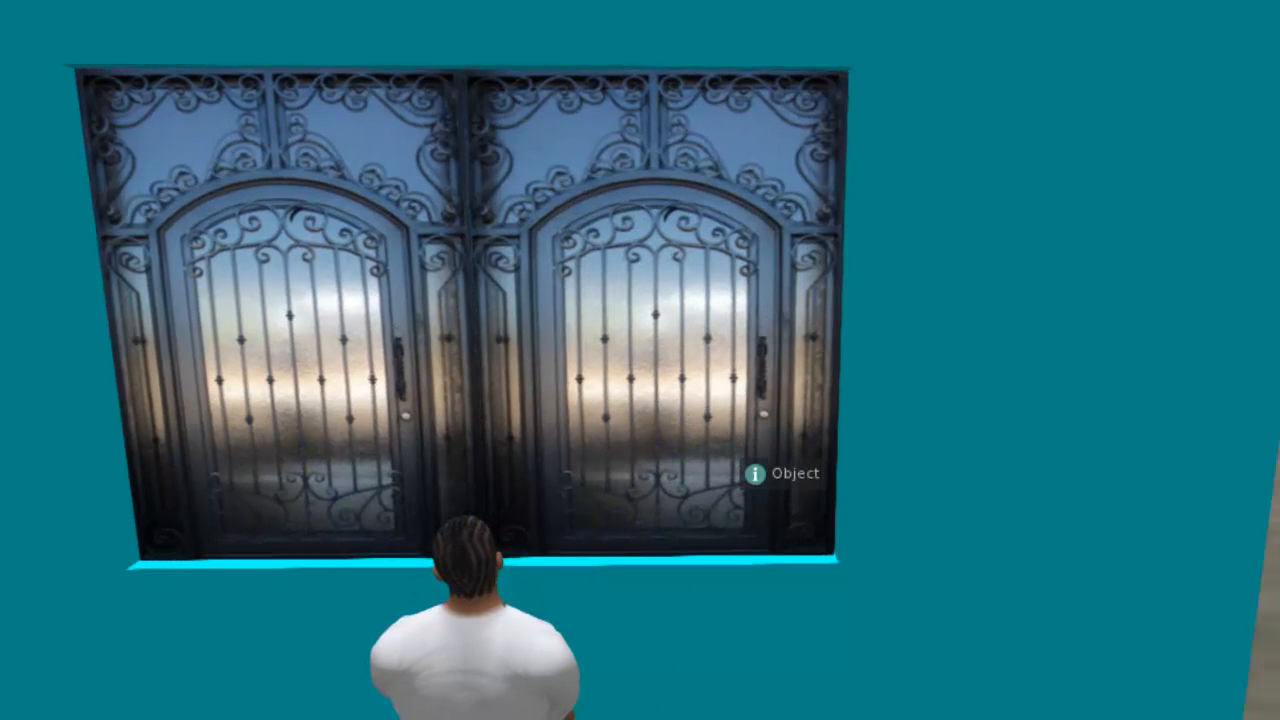
pyautogui.press('Left')
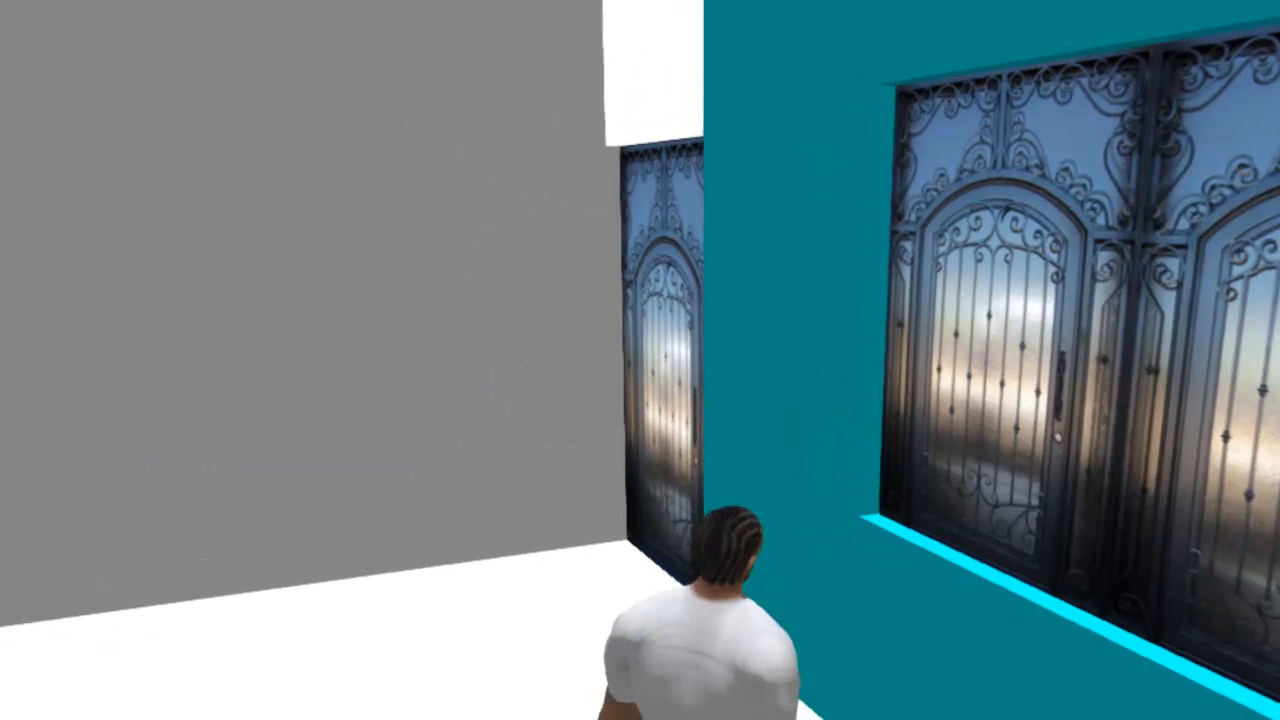